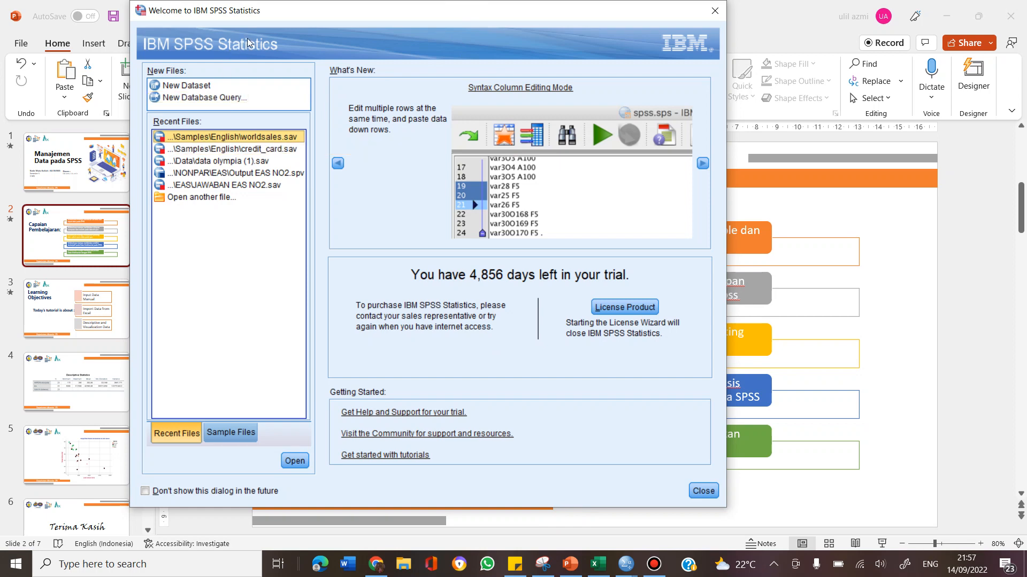
# Step: Create a new dataset from the welcome dialog and maximize the Data Editor window
pyautogui.moveTo(314, 17); pyautogui.dragTo(378, 28)
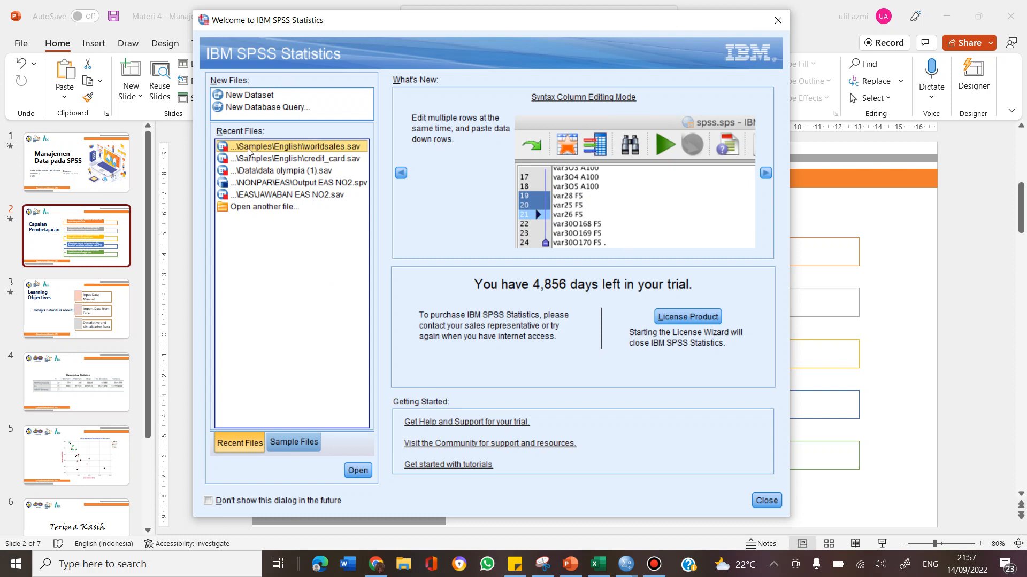
pyautogui.click(256, 96)
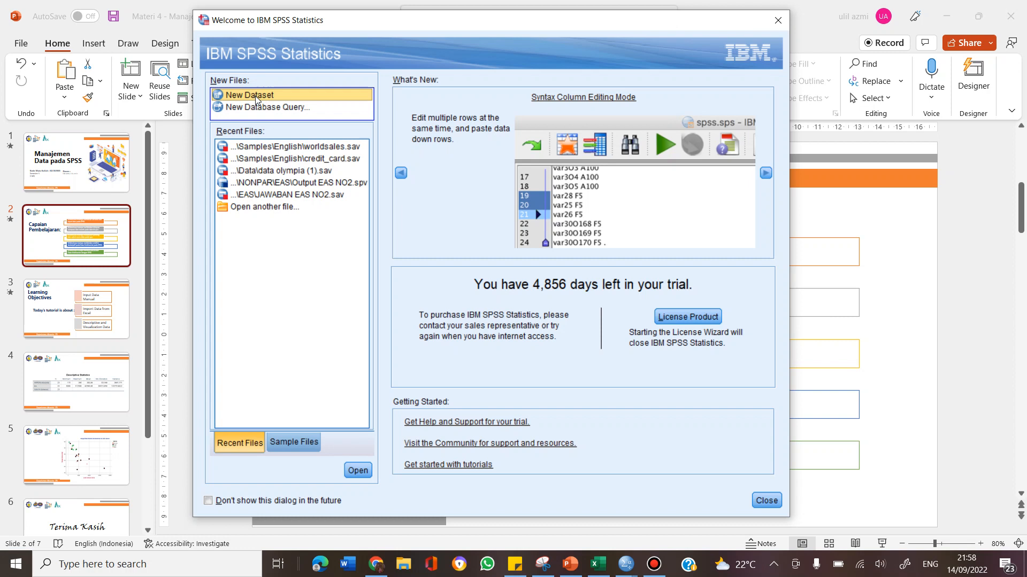
pyautogui.click(262, 100)
pyautogui.click(358, 471)
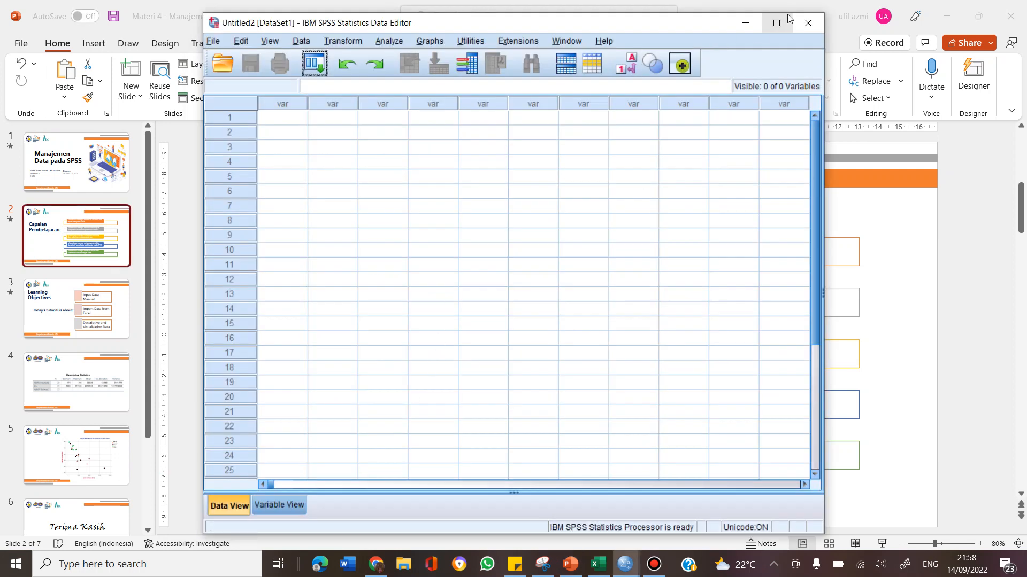
pyautogui.click(776, 24)
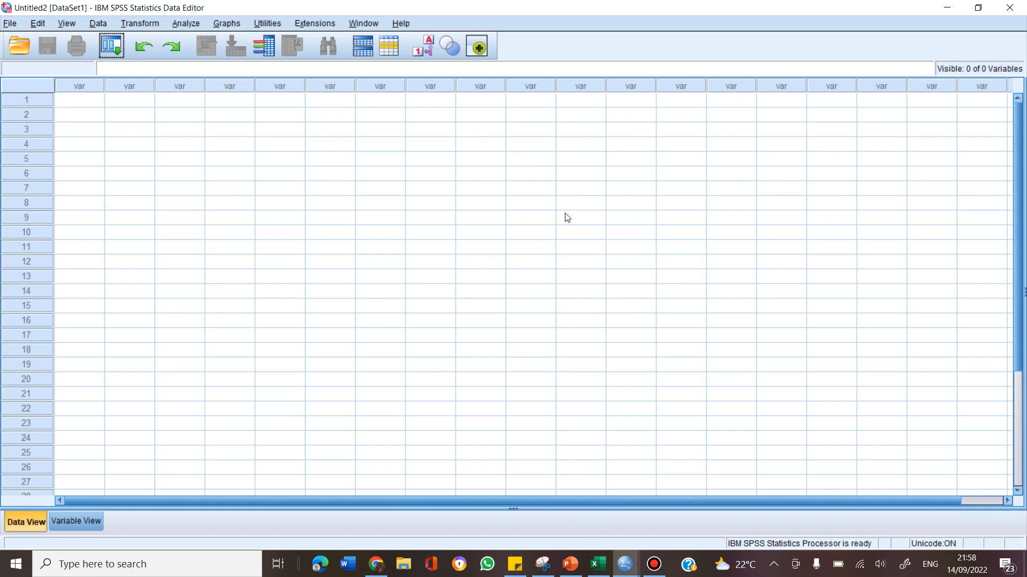
# Step: Bring up the Output1 viewer window to examine its log, and return to the Data Editor
pyautogui.click(625, 564)
pyautogui.click(594, 536)
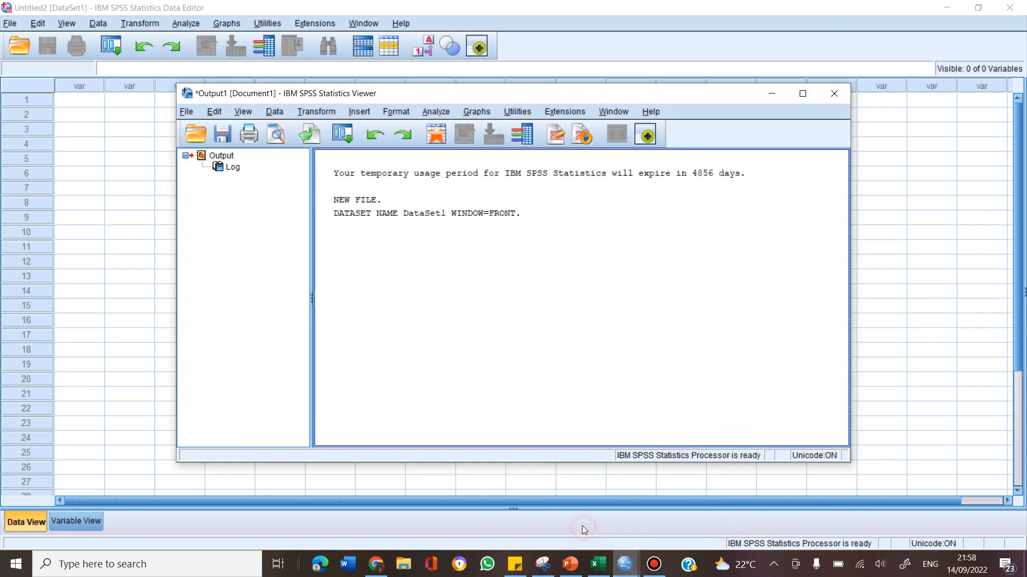
pyautogui.moveTo(371, 92); pyautogui.dragTo(498, 94)
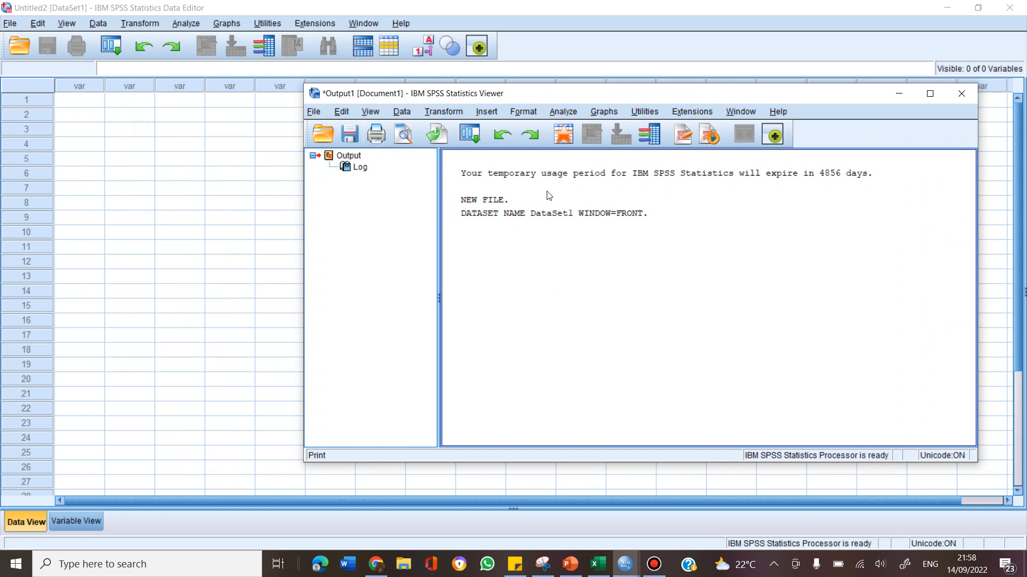
pyautogui.moveTo(566, 97); pyautogui.dragTo(586, 96)
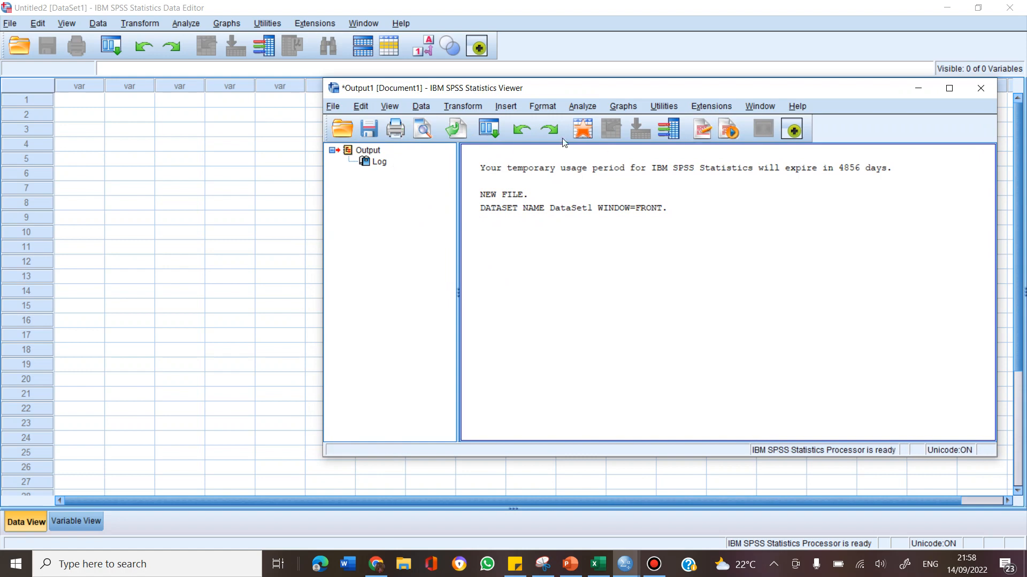
pyautogui.click(153, 176)
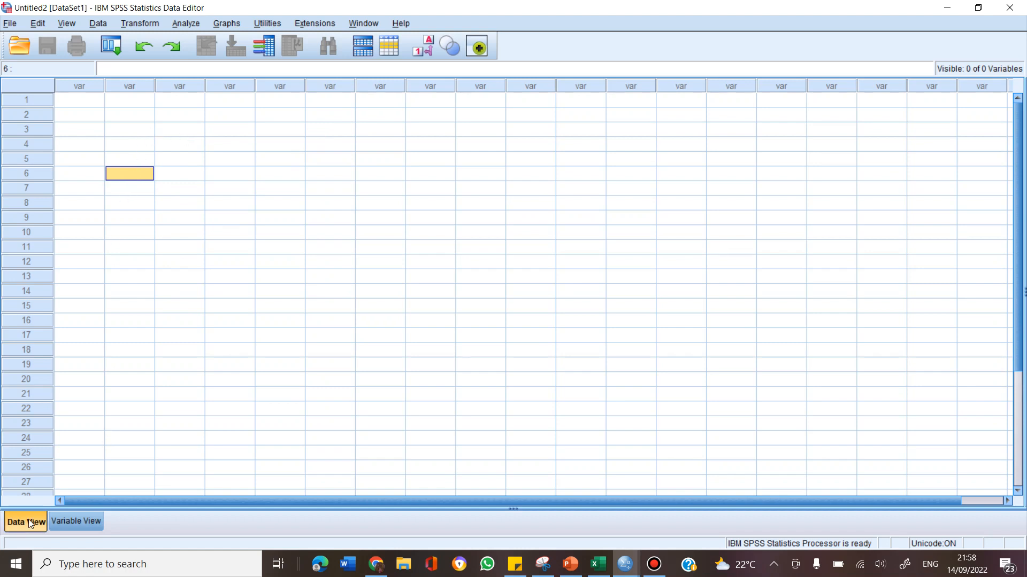
# Step: Compare the layouts of the Data View and the Variable View in the empty dataset
pyautogui.click(83, 526)
pyautogui.click(13, 528)
pyautogui.click(69, 527)
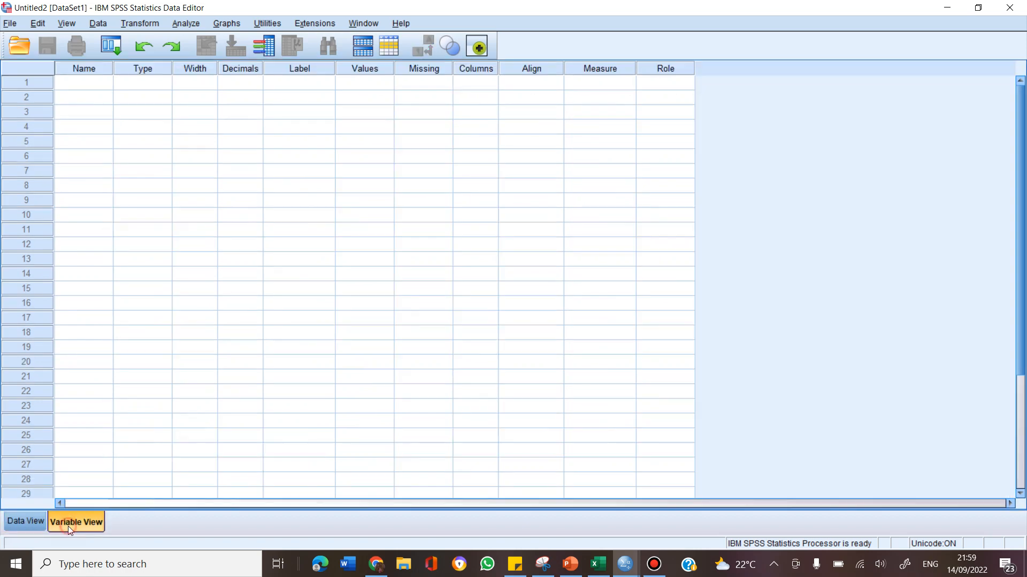
pyautogui.click(17, 522)
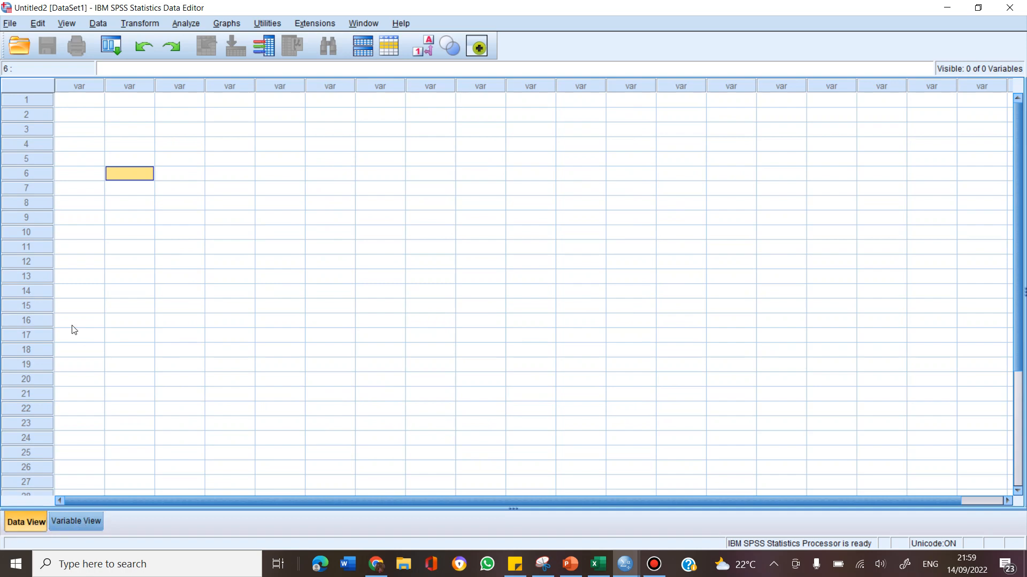
pyautogui.click(76, 101)
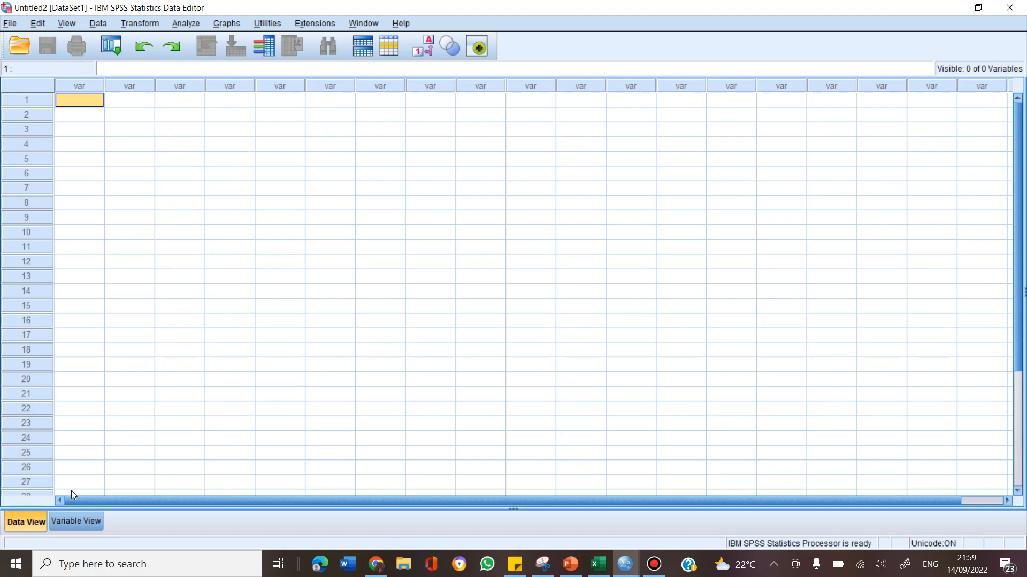
pyautogui.click(71, 524)
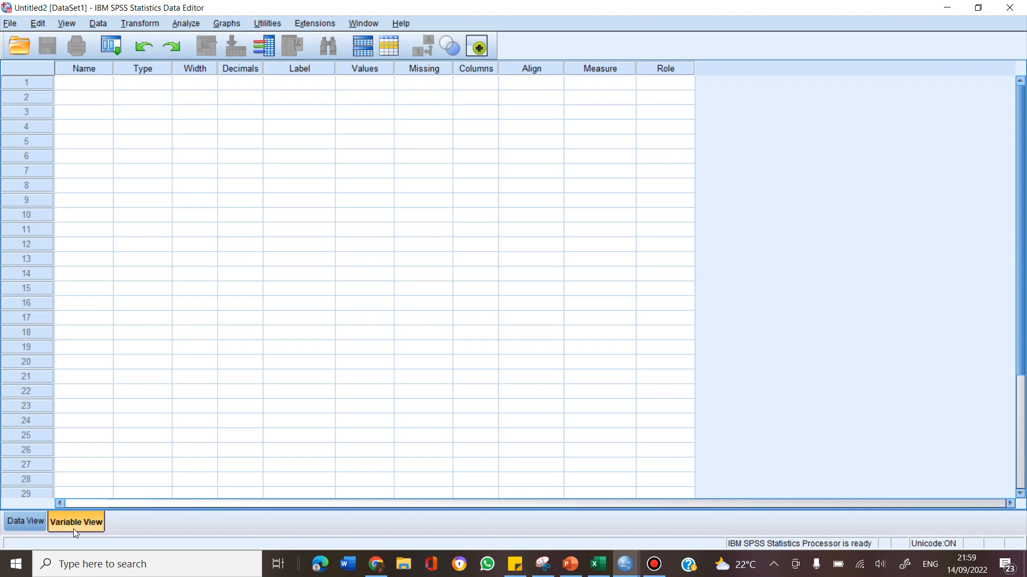
pyautogui.click(29, 523)
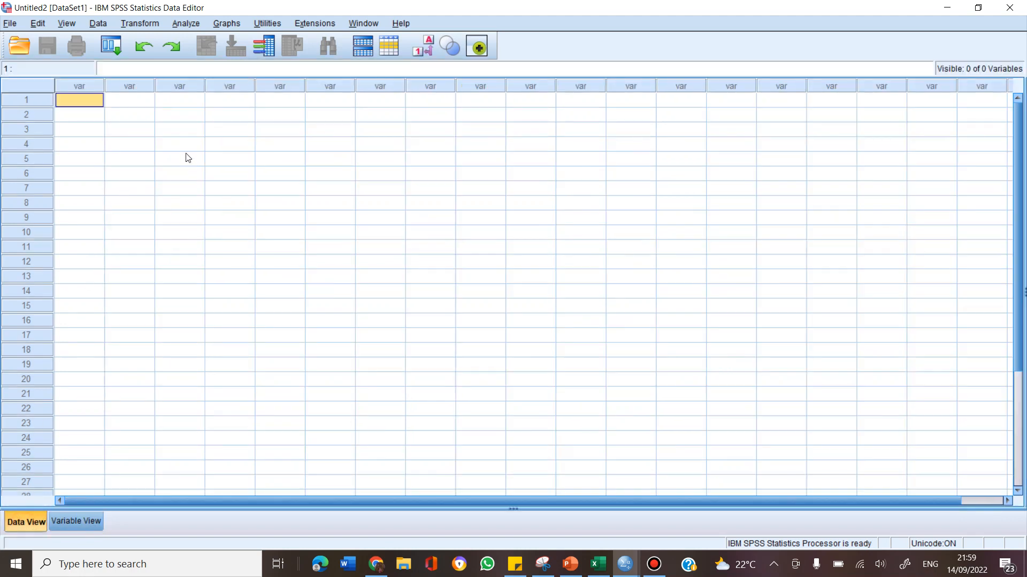
# Step: Try to enter text directly in the first cell of the empty data grid
pyautogui.click(99, 91)
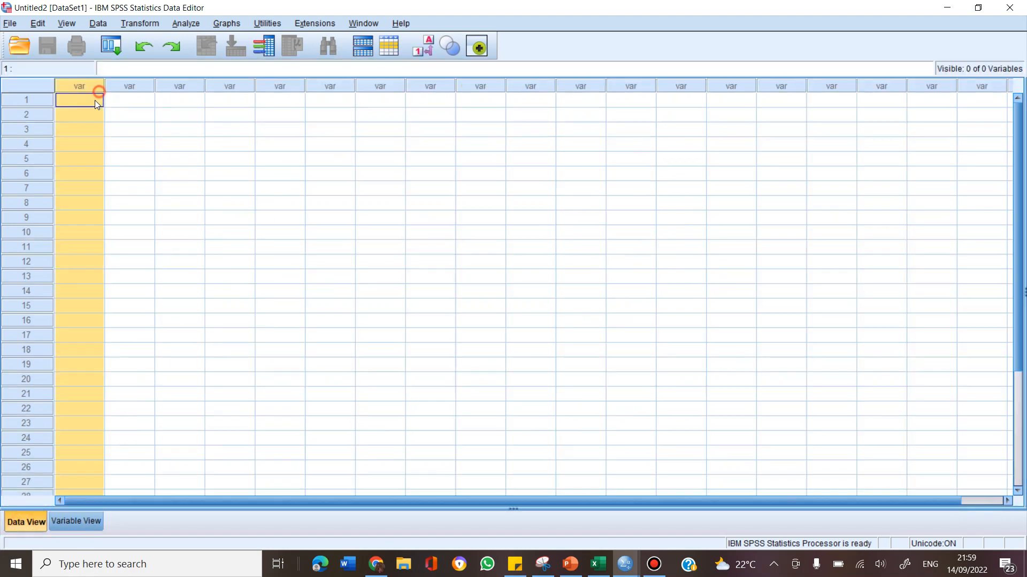
pyautogui.click(87, 106)
pyautogui.write('cb')
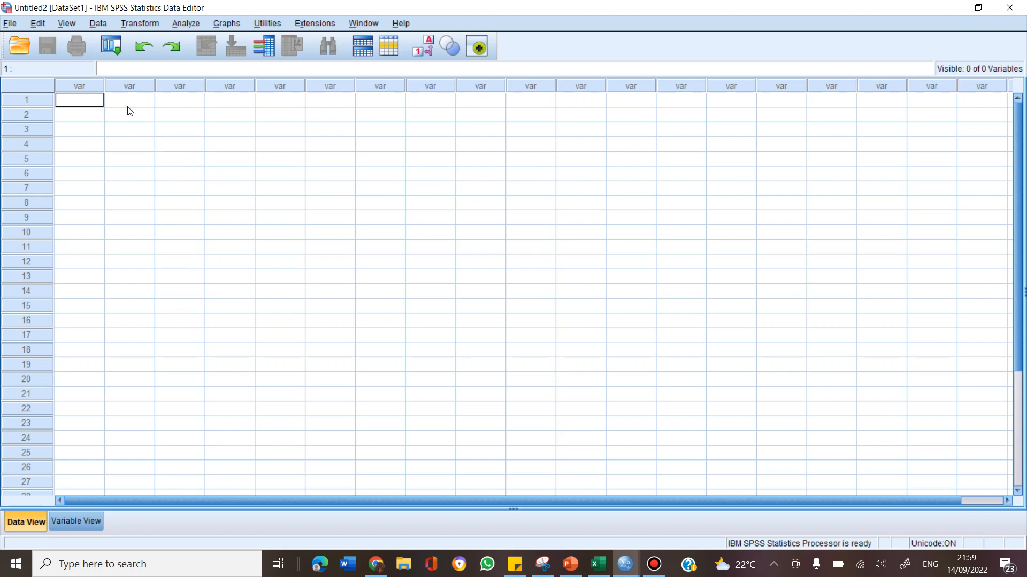
# Step: Show the Variable View, and examine the column headers Nama, Gender, Pendidikan, Nilai 1 and Nilai 2 in the Book1 workbook in Excel
pyautogui.click(70, 525)
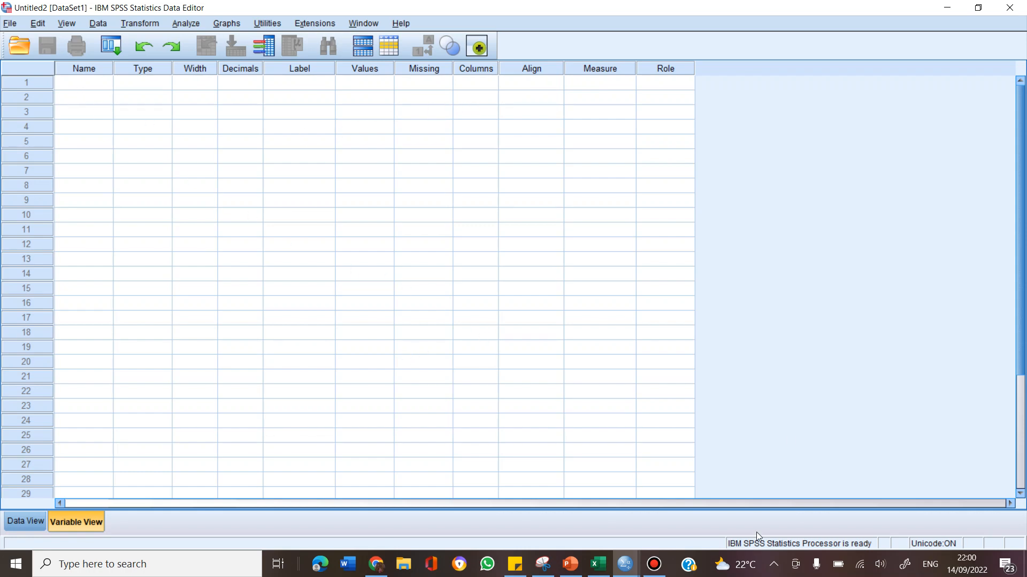
pyautogui.click(598, 564)
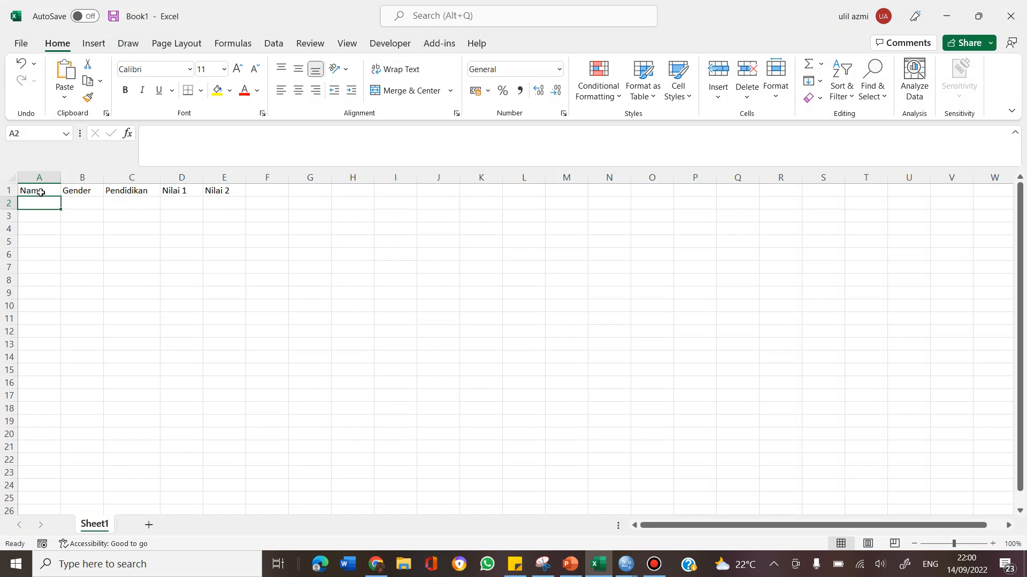
pyautogui.moveTo(41, 192); pyautogui.dragTo(208, 191)
pyautogui.click(46, 213)
pyautogui.click(45, 190)
pyautogui.click(80, 192)
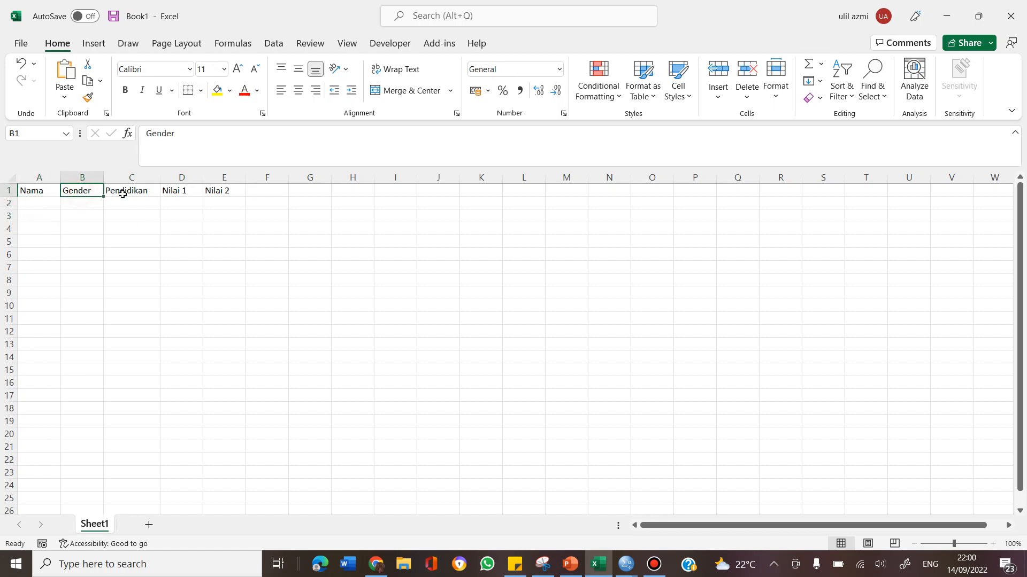
pyautogui.click(136, 191)
pyautogui.click(185, 191)
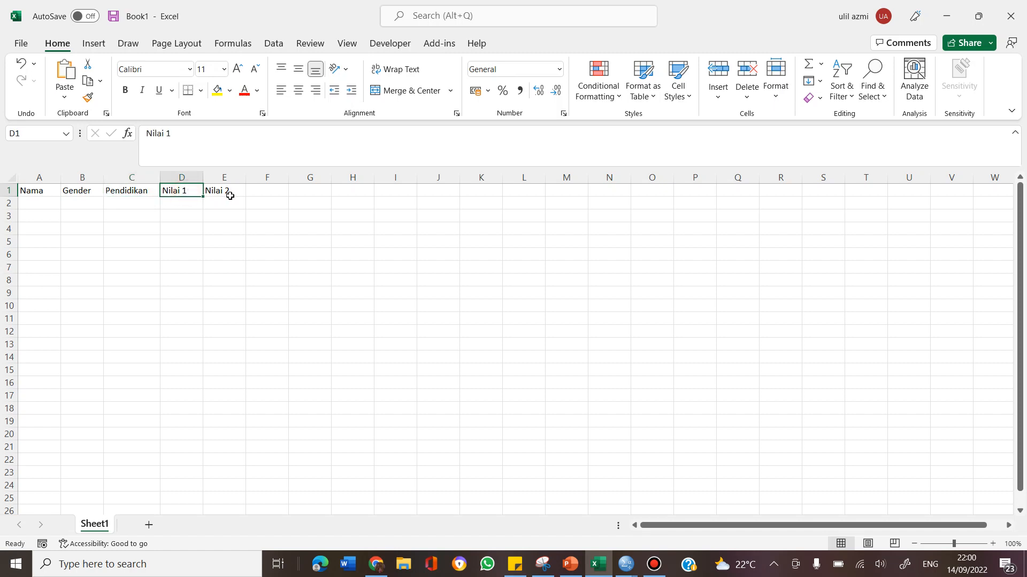
pyautogui.click(228, 192)
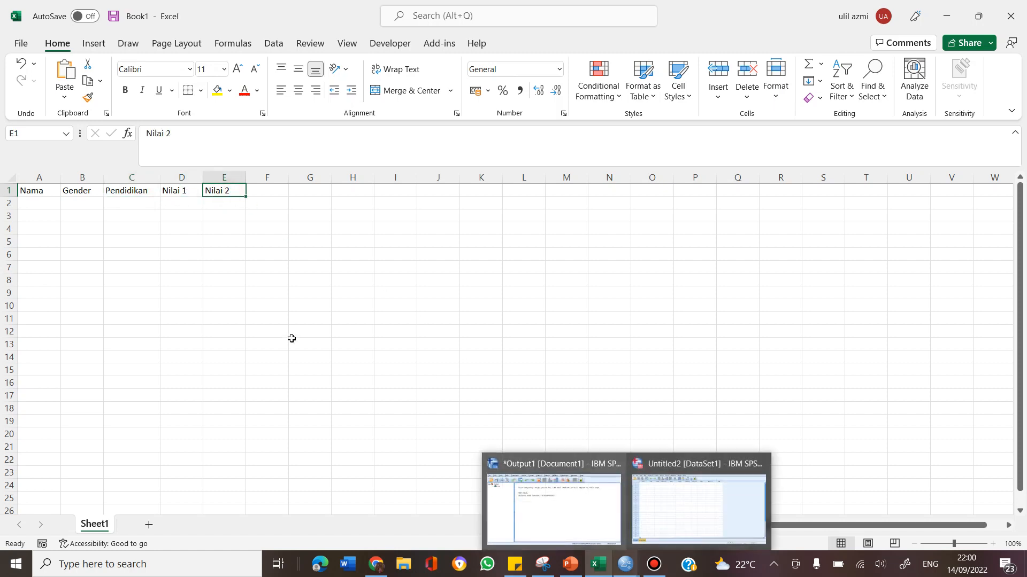
# Step: Switch to the SPSS Data Editor and define the first variable with the name Nama
pyautogui.click(624, 566)
pyautogui.click(680, 516)
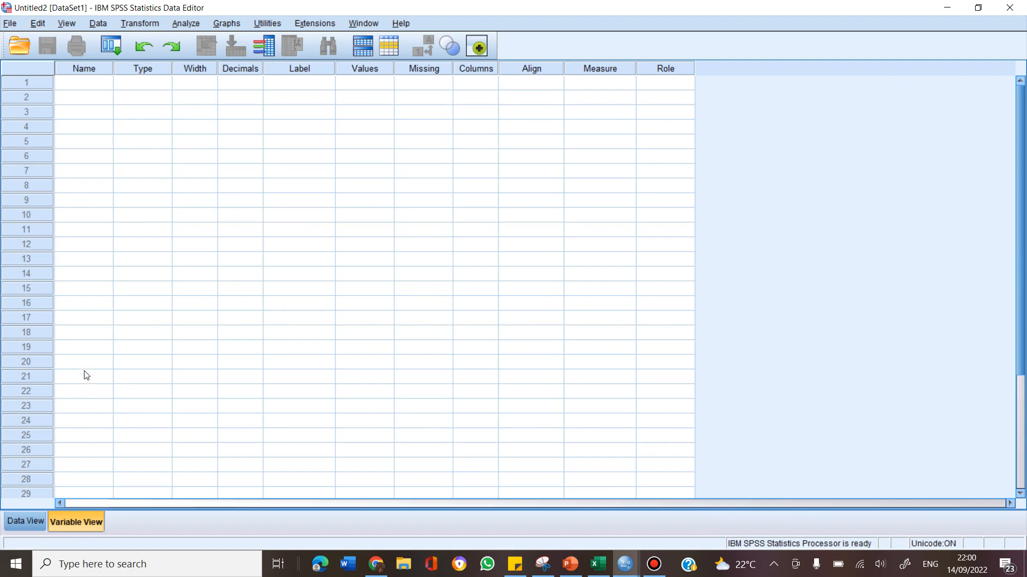
pyautogui.click(33, 84)
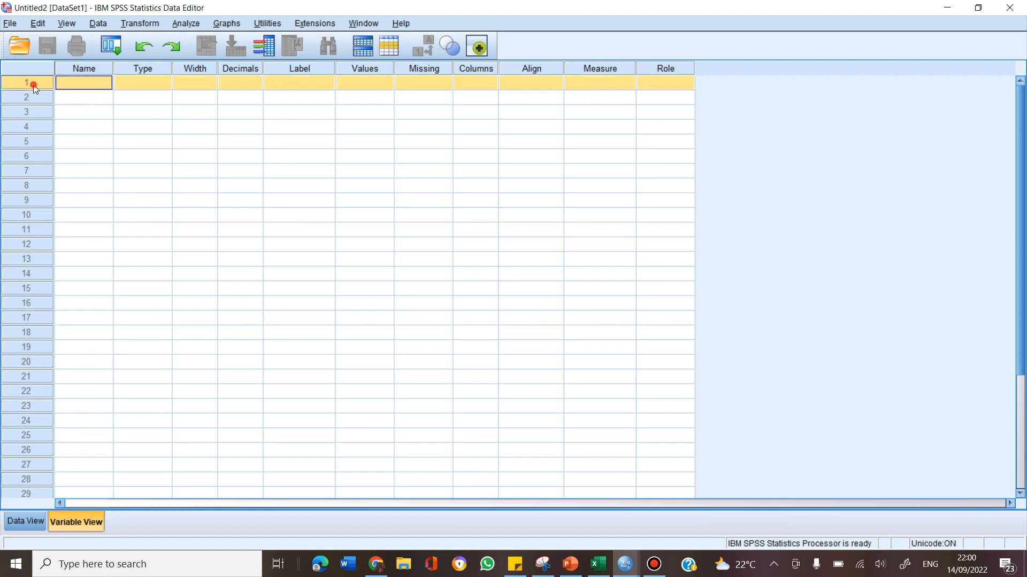
pyautogui.click(76, 85)
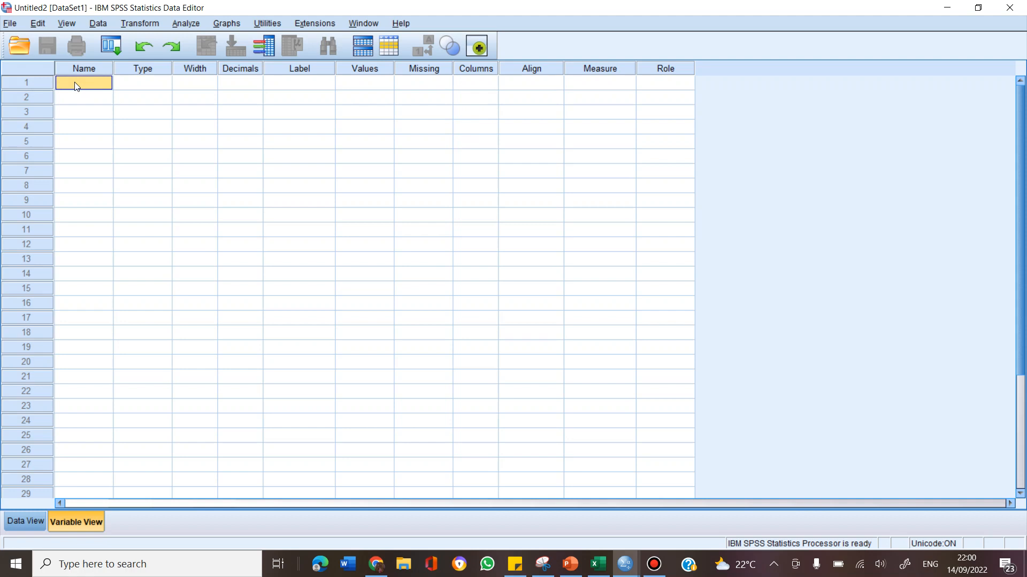
pyautogui.write('Nama')
pyautogui.click(84, 106)
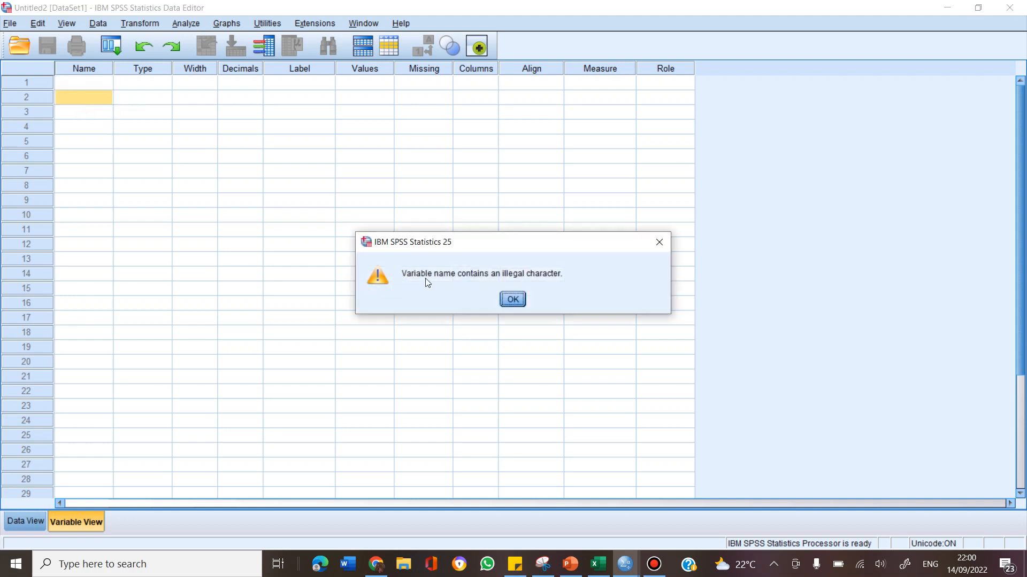
pyautogui.click(503, 299)
pyautogui.click(98, 85)
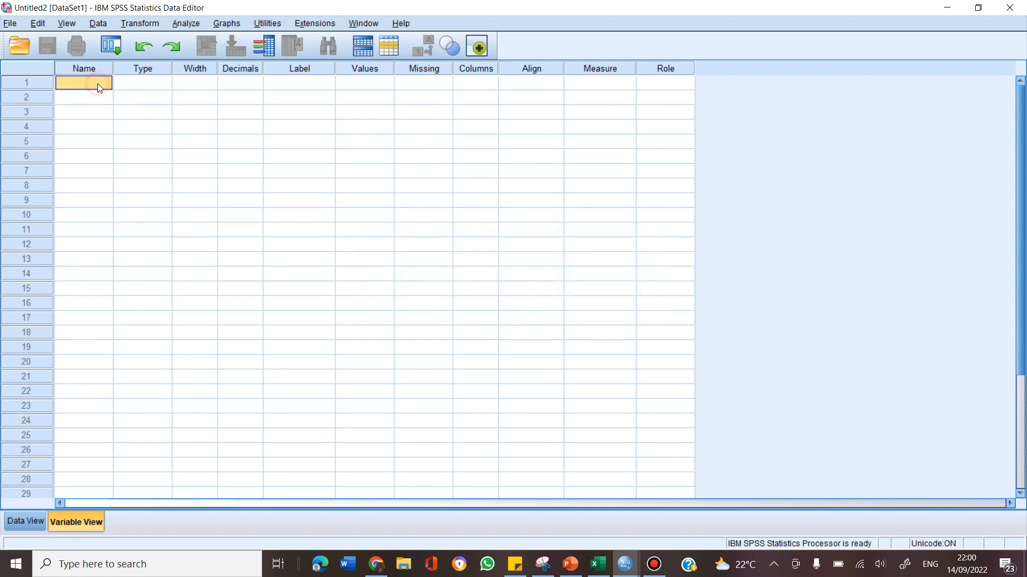
pyautogui.write('Nama')
pyautogui.press('Return')
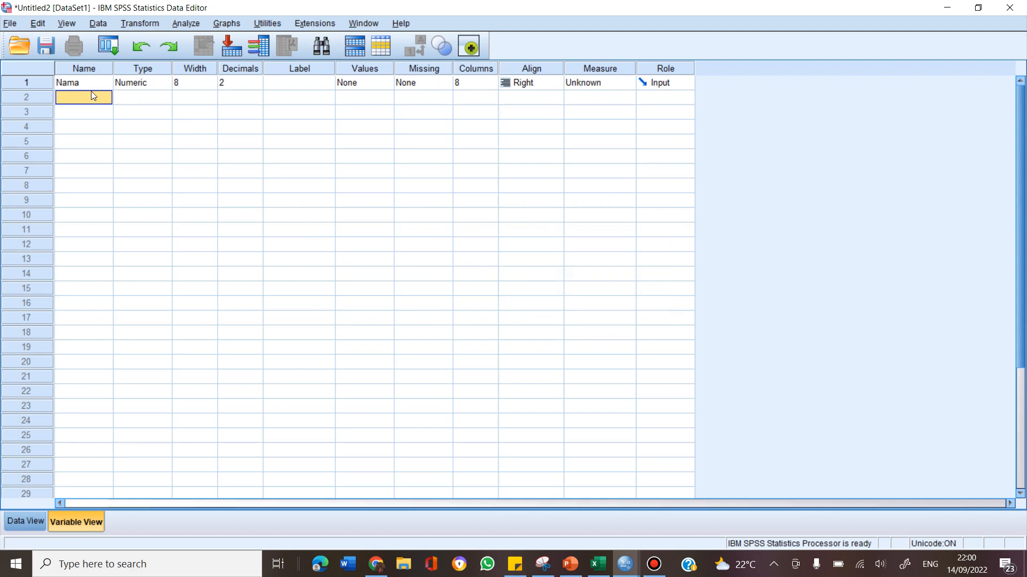
# Step: Define the second and third variables with the names Gender and Pendidikan
pyautogui.click(95, 84)
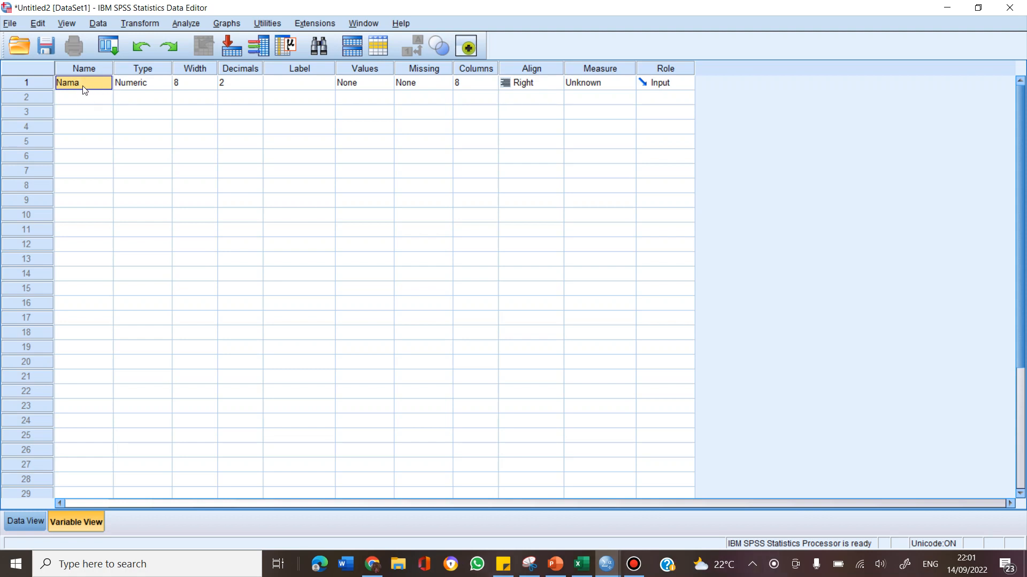
pyautogui.click(90, 90)
pyautogui.click(92, 101)
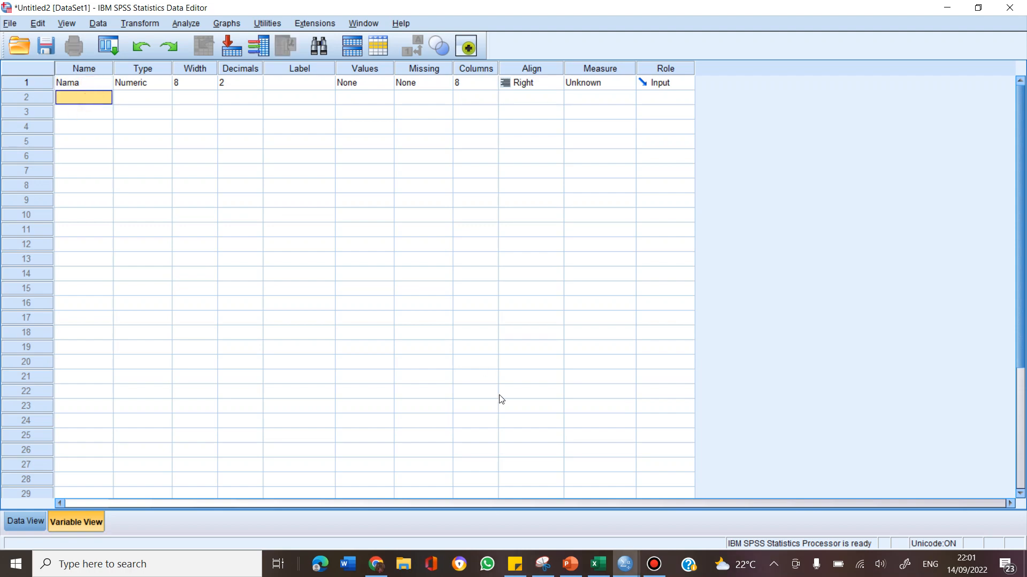
pyautogui.click(607, 566)
pyautogui.click(607, 565)
pyautogui.click(75, 102)
pyautogui.write('Gender')
pyautogui.press('Return')
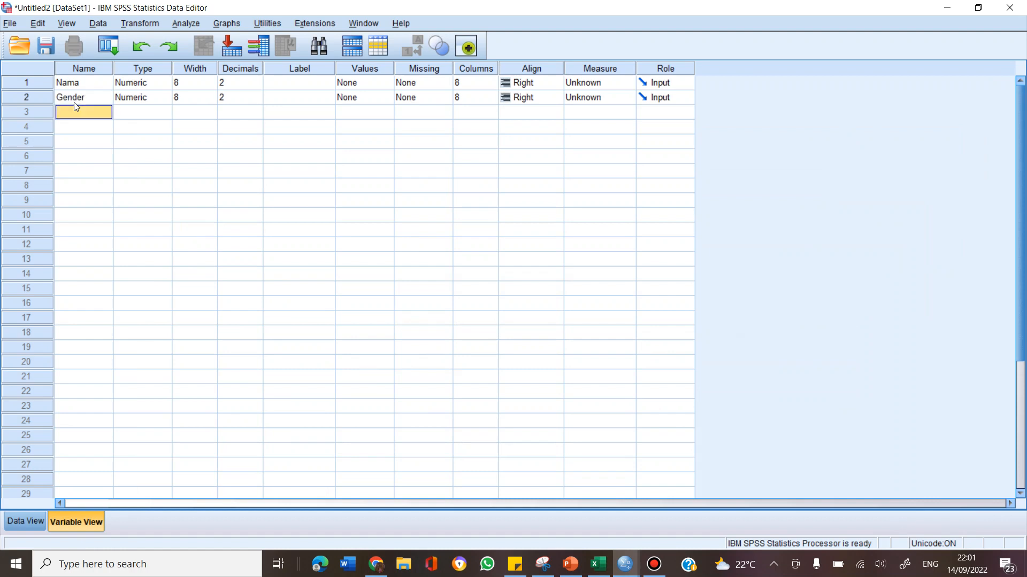
pyautogui.write('Pendidikan')
pyautogui.press('Return')
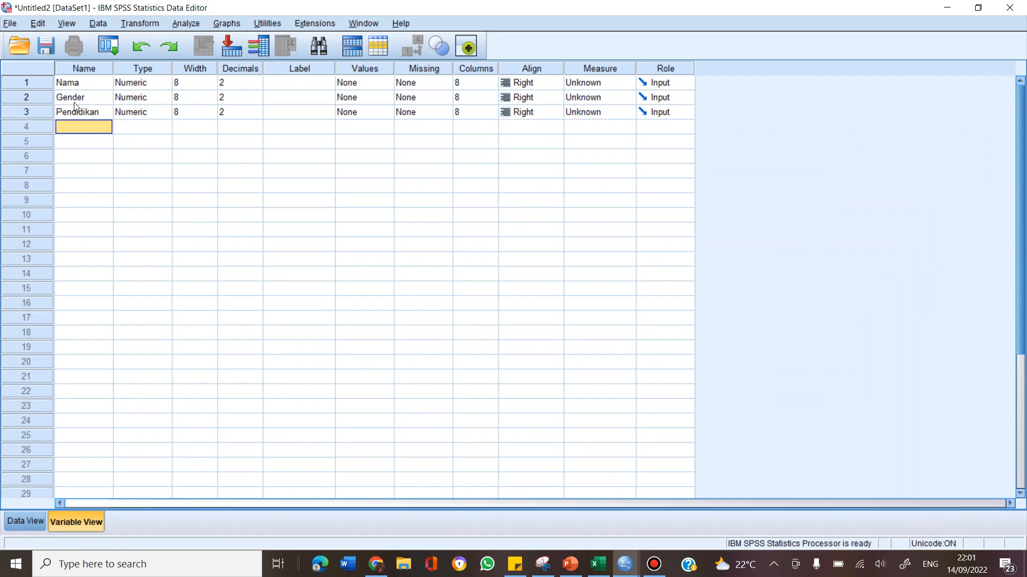
# Step: Define the fourth and fifth variables with the names Nilai_1 and Nilai_2
pyautogui.write('Nilai_1')
pyautogui.press('Return')
pyautogui.write('Nilai_')
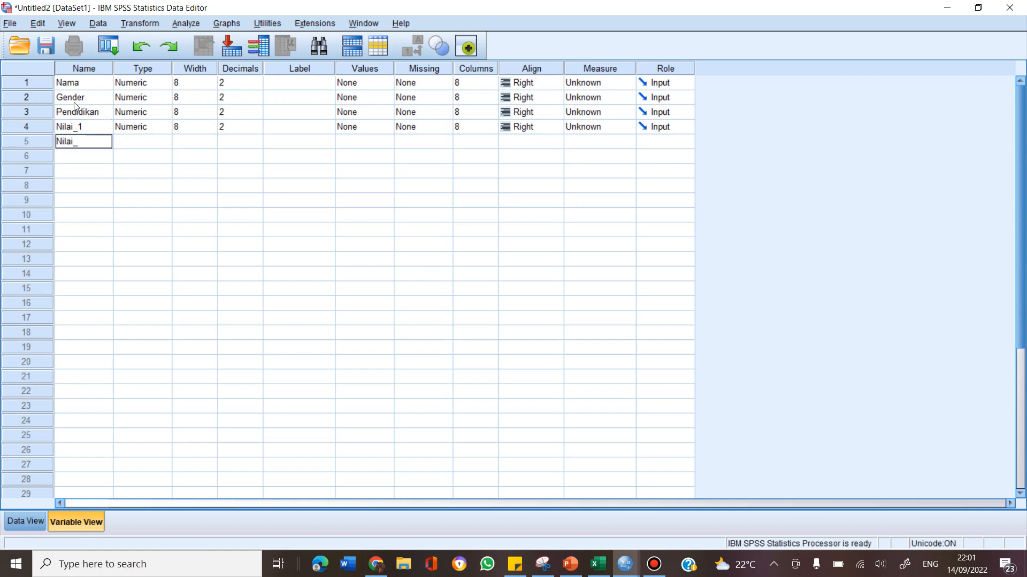
pyautogui.write('2')
pyautogui.press('Return')
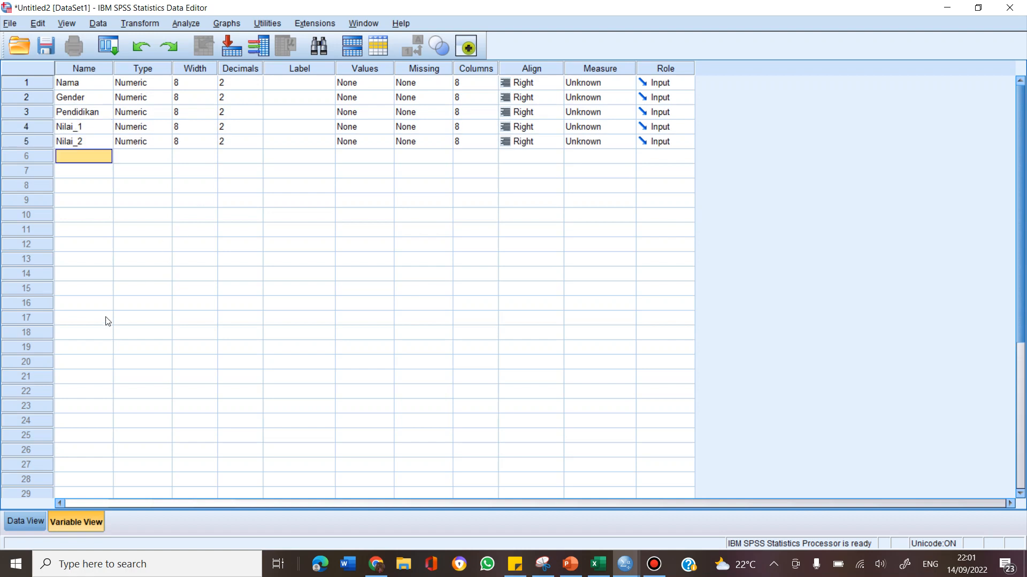
# Step: Set the type of the Nama variable to String with a length of 20 characters
pyautogui.click(139, 85)
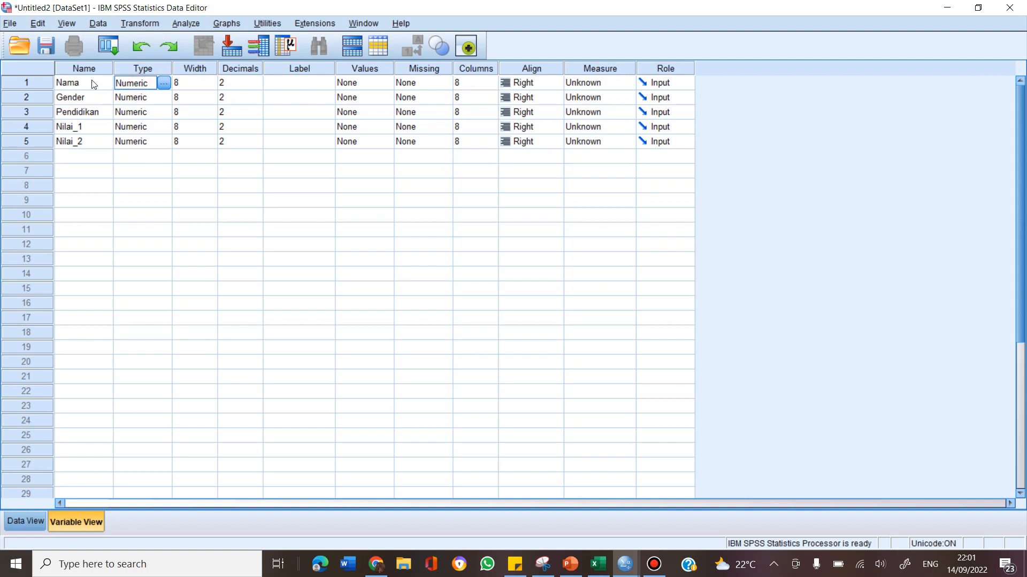
pyautogui.click(165, 84)
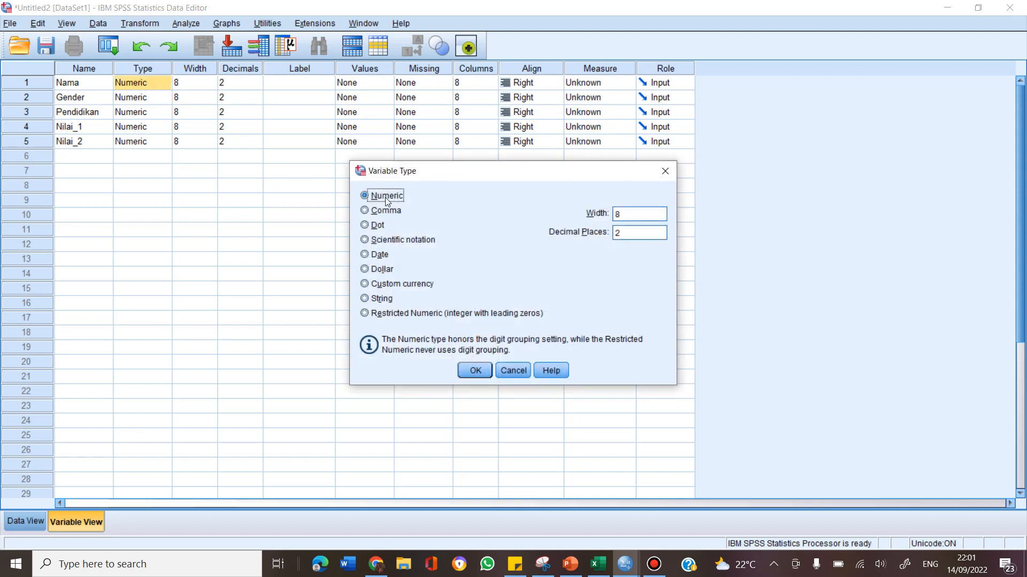
pyautogui.click(381, 300)
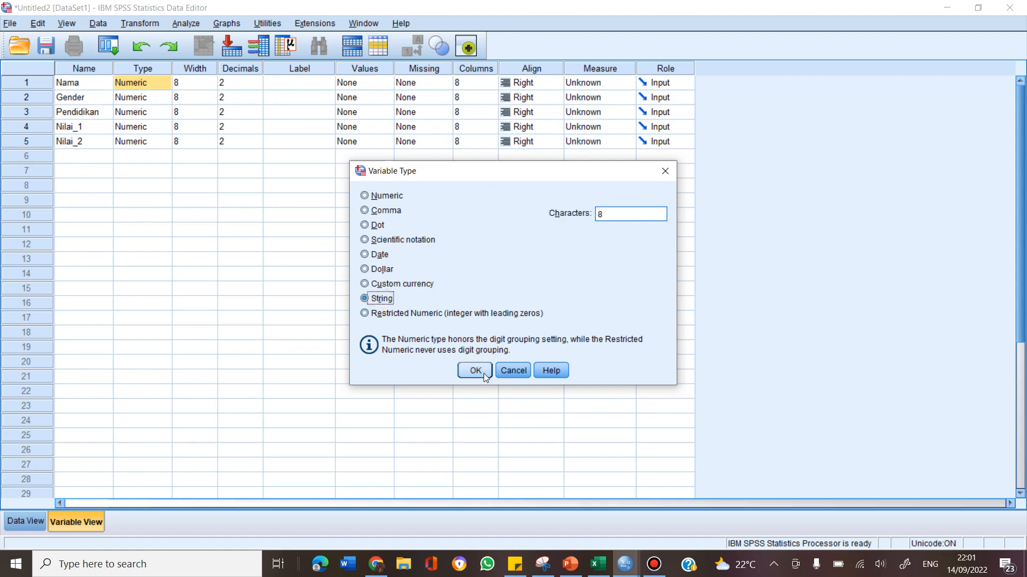
pyautogui.doubleClick(601, 214)
pyautogui.write('20')
pyautogui.click(475, 370)
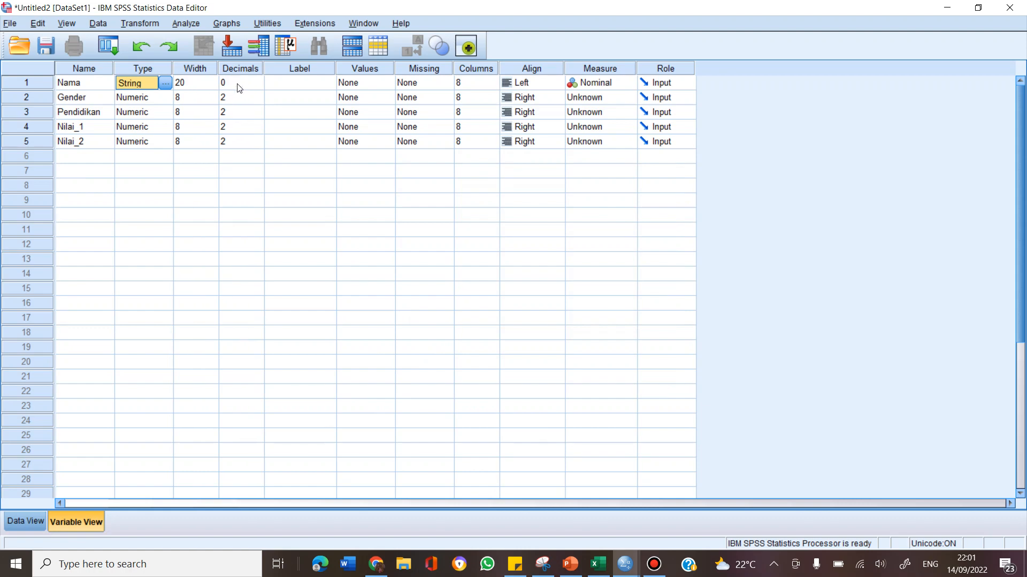
# Step: Give the Nama variable the label "Nama Responden" and widen the Label column slightly to fit it
pyautogui.click(294, 84)
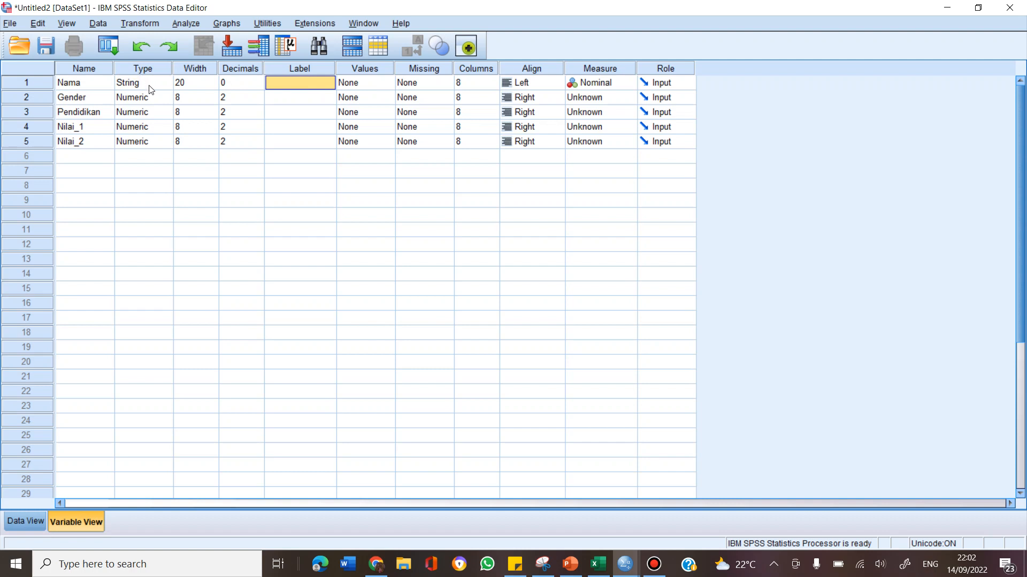
pyautogui.press('F2')
pyautogui.write('Nama Responden')
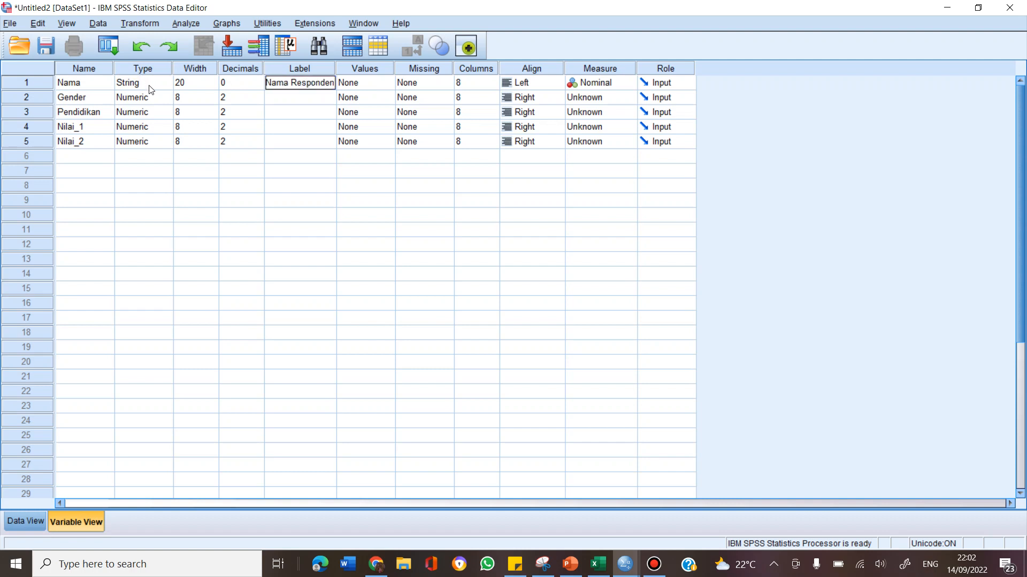
pyautogui.click(340, 185)
pyautogui.moveTo(335, 69); pyautogui.dragTo(342, 69)
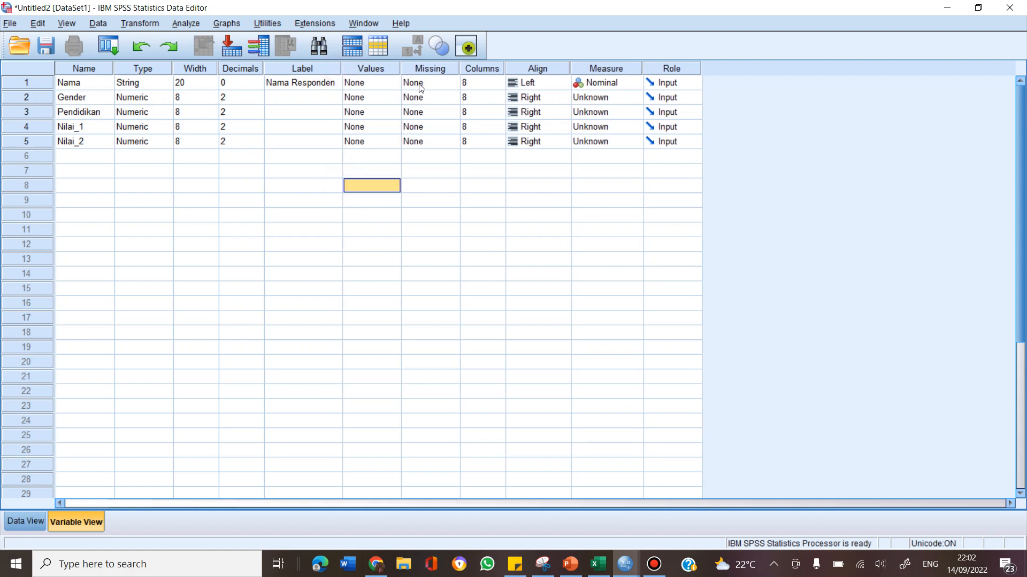
pyautogui.click(617, 86)
pyautogui.click(622, 115)
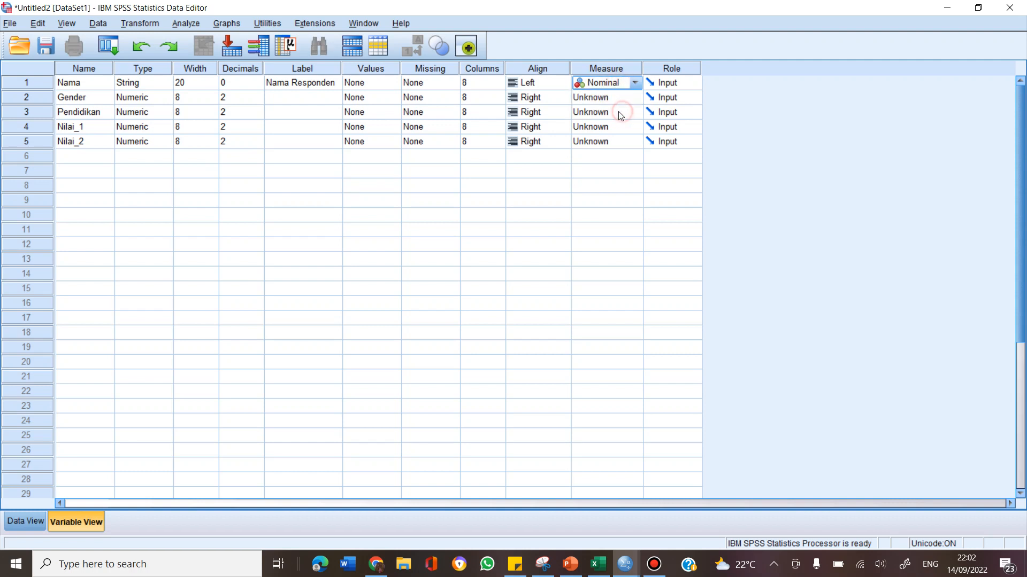
# Step: Change the type of the Gender variable to String
pyautogui.click(83, 99)
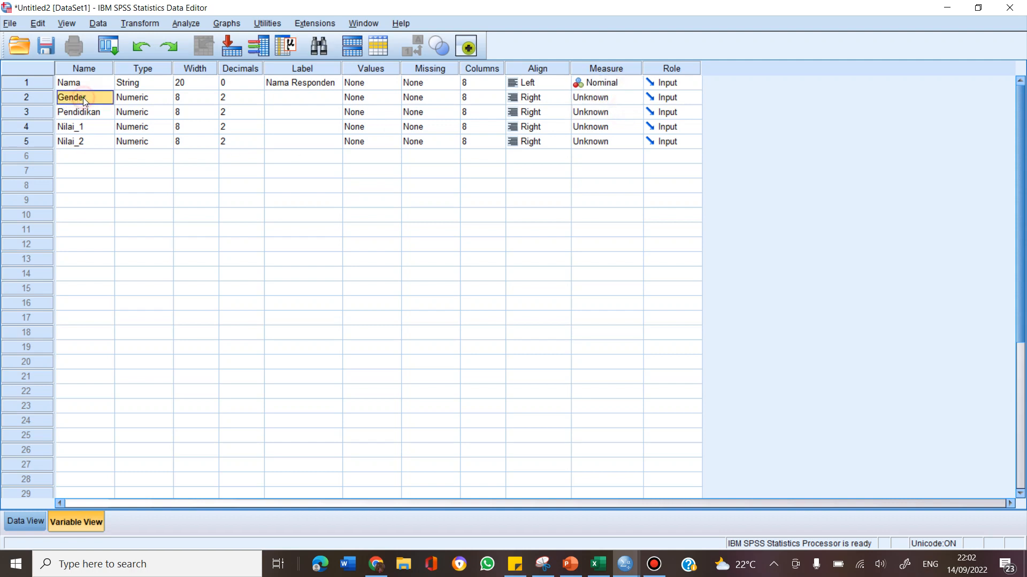
pyautogui.click(150, 99)
pyautogui.click(166, 98)
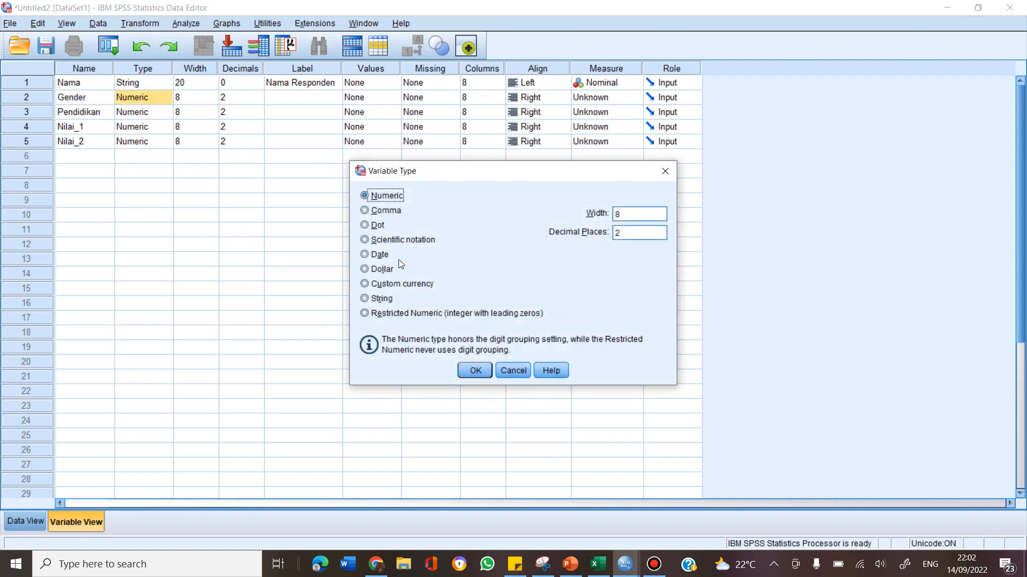
pyautogui.click(387, 301)
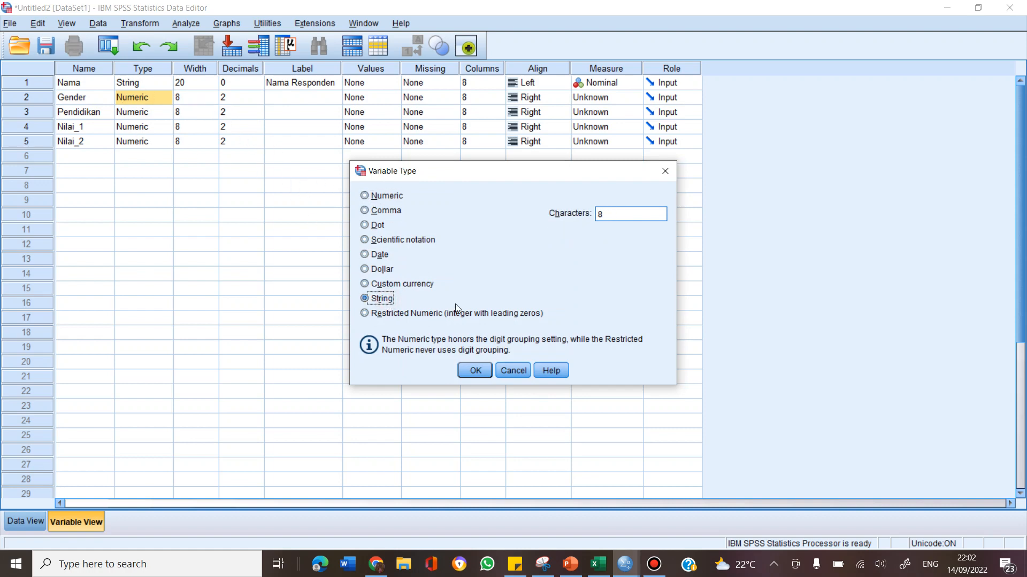
pyautogui.click(474, 372)
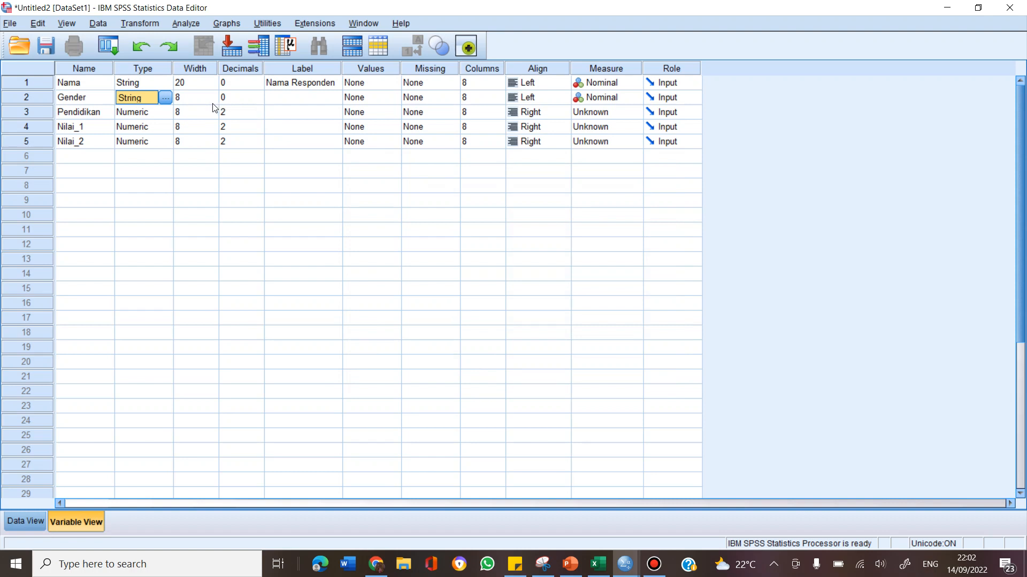
# Step: Give the Gender variable the label "Jenis Kelamin Responden"
pyautogui.click(291, 101)
pyautogui.click(290, 98)
pyautogui.write('Jenis Kelamin Responden')
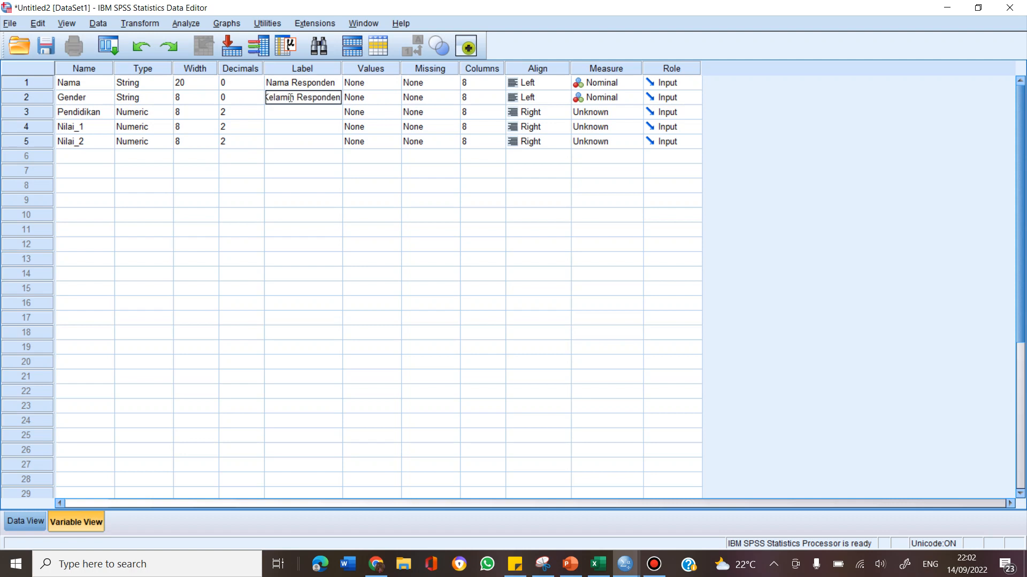
pyautogui.click(366, 156)
# Step: Add a value label to the Gender variable that defines 1 as "Laki-laki"
pyautogui.click(368, 99)
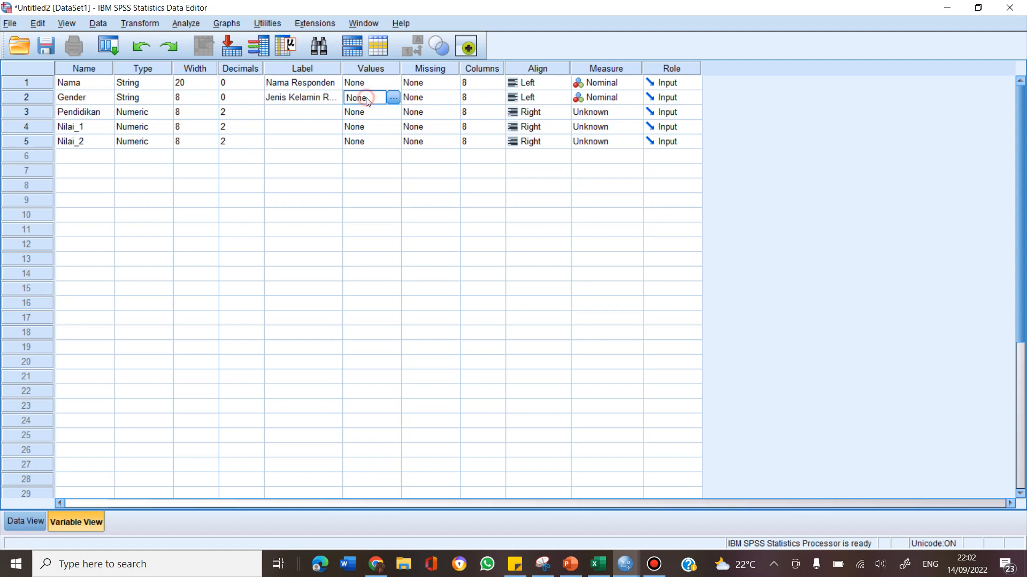
pyautogui.click(393, 99)
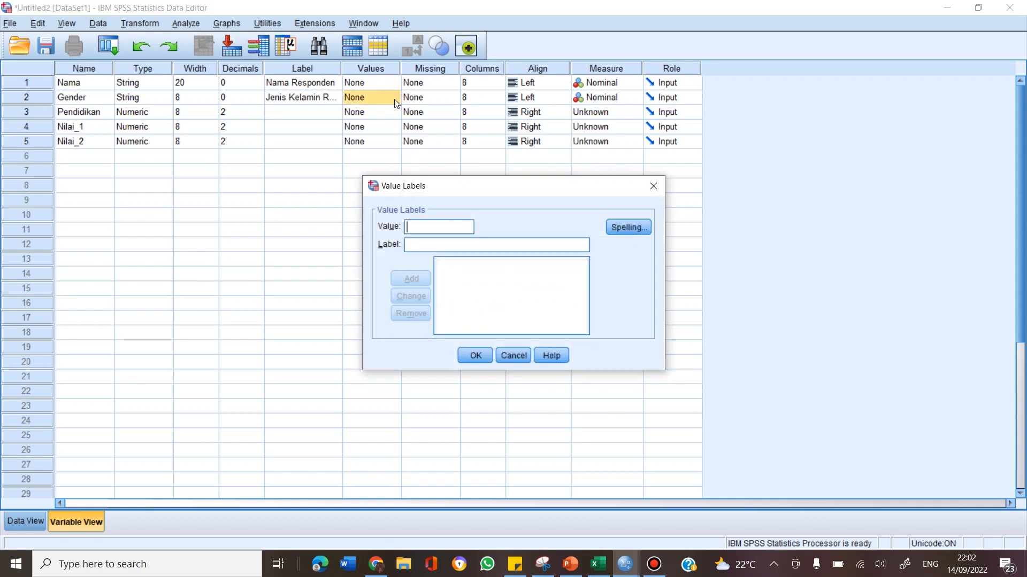
pyautogui.moveTo(478, 191); pyautogui.dragTo(479, 173)
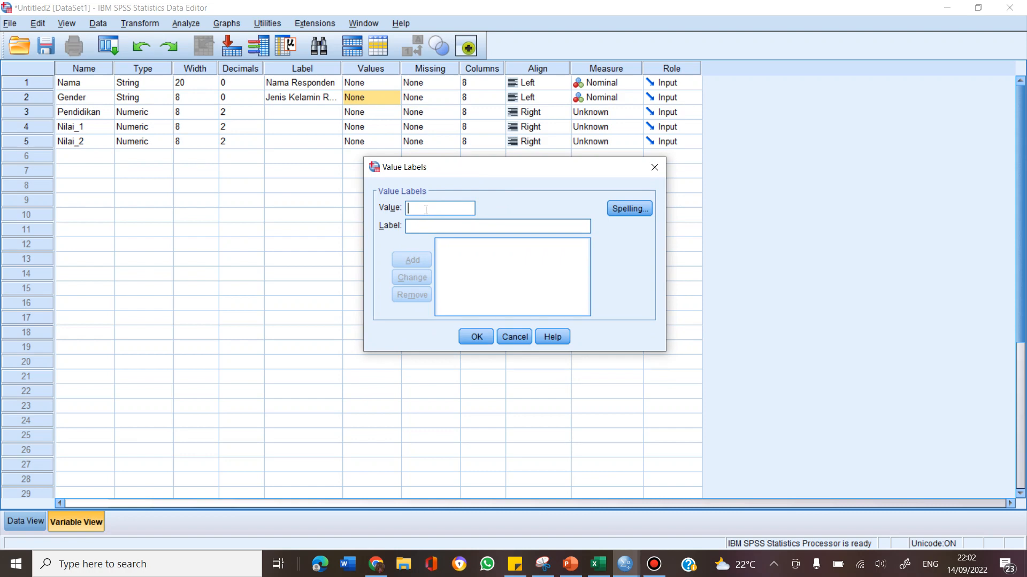
pyautogui.write('Laki-lak')
pyautogui.moveTo(452, 210); pyautogui.dragTo(383, 210)
pyautogui.press('BackSpace')
pyautogui.write('1Laki-laki')
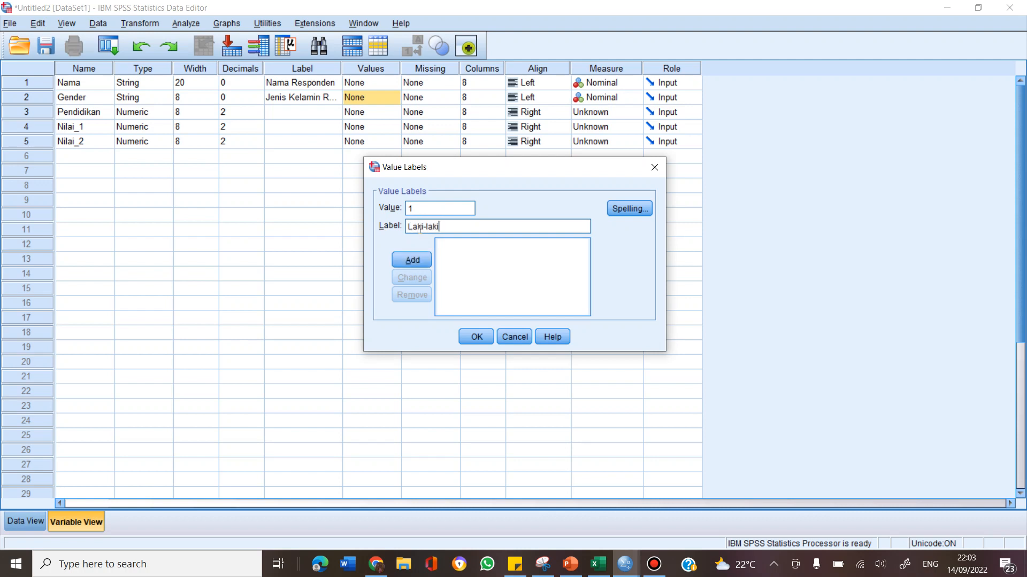
pyautogui.click(418, 263)
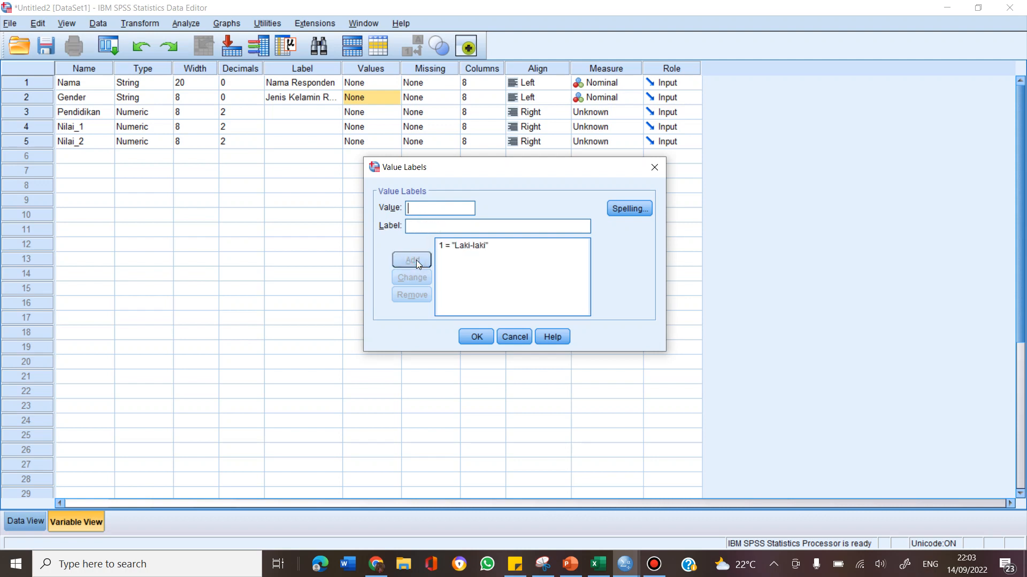
# Step: Add a second Gender value label defining 0 as "Perempuan" and apply the value labels
pyautogui.write('0')
pyautogui.click(425, 223)
pyautogui.write('Perempuan')
pyautogui.click(412, 261)
pyautogui.click(474, 337)
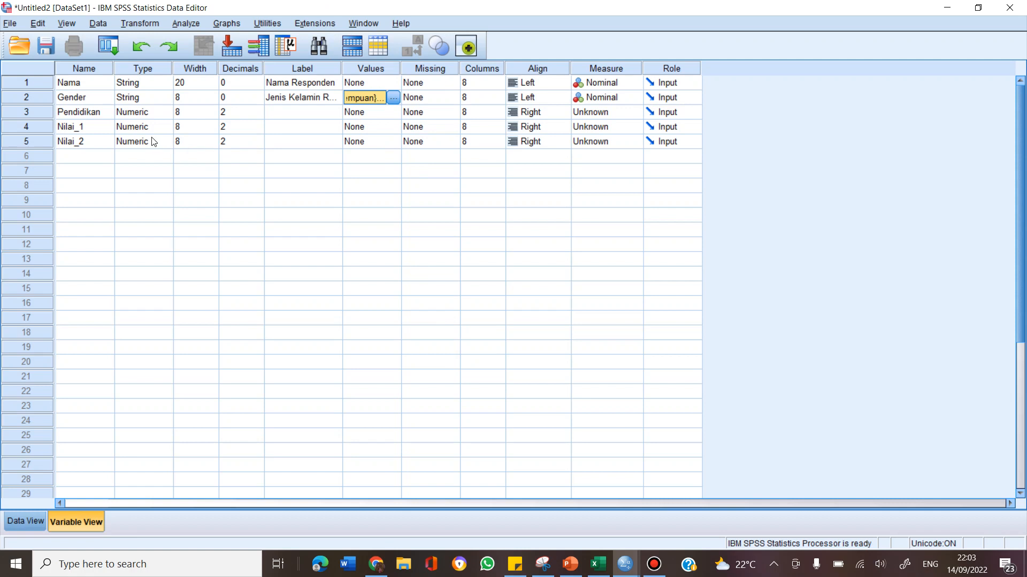
# Step: Change the type of the Pendidikan variable to String
pyautogui.click(383, 140)
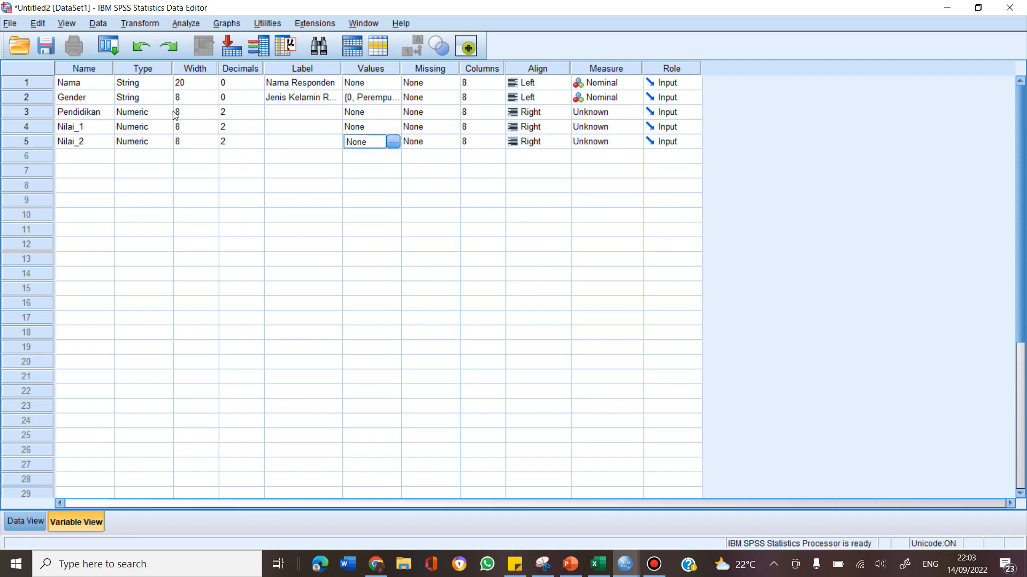
pyautogui.click(92, 113)
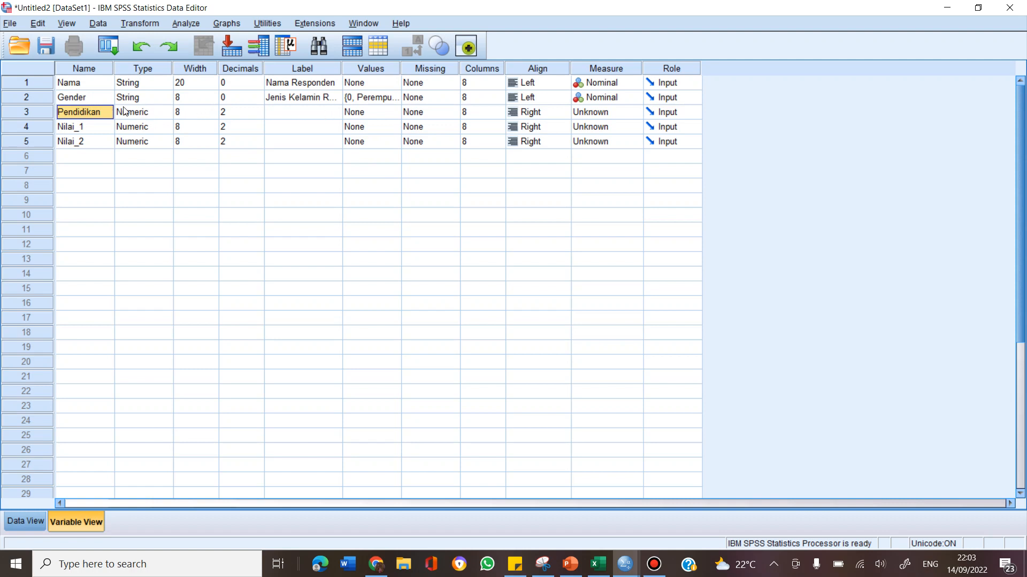
pyautogui.click(367, 102)
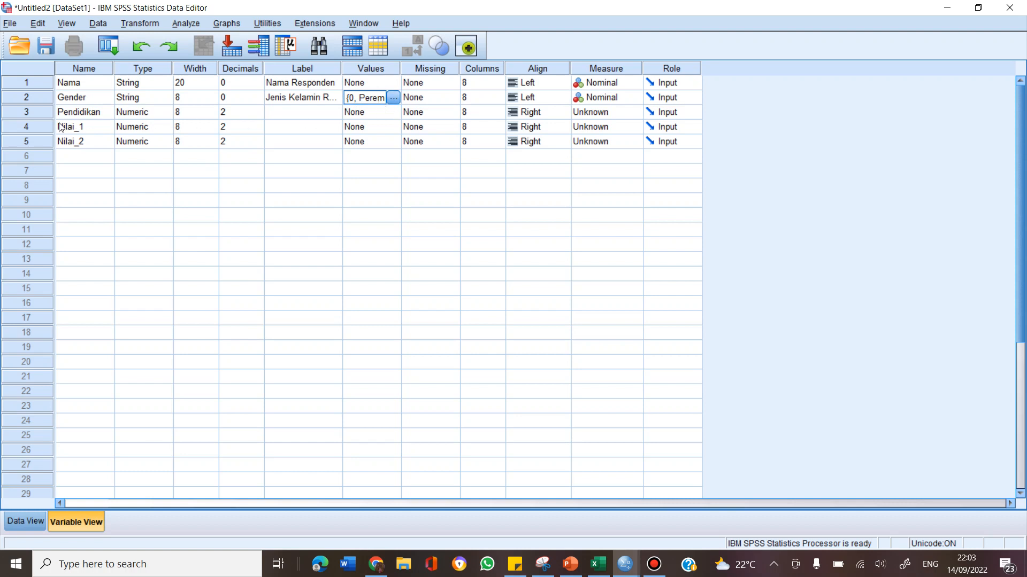
pyautogui.click(151, 113)
pyautogui.click(165, 113)
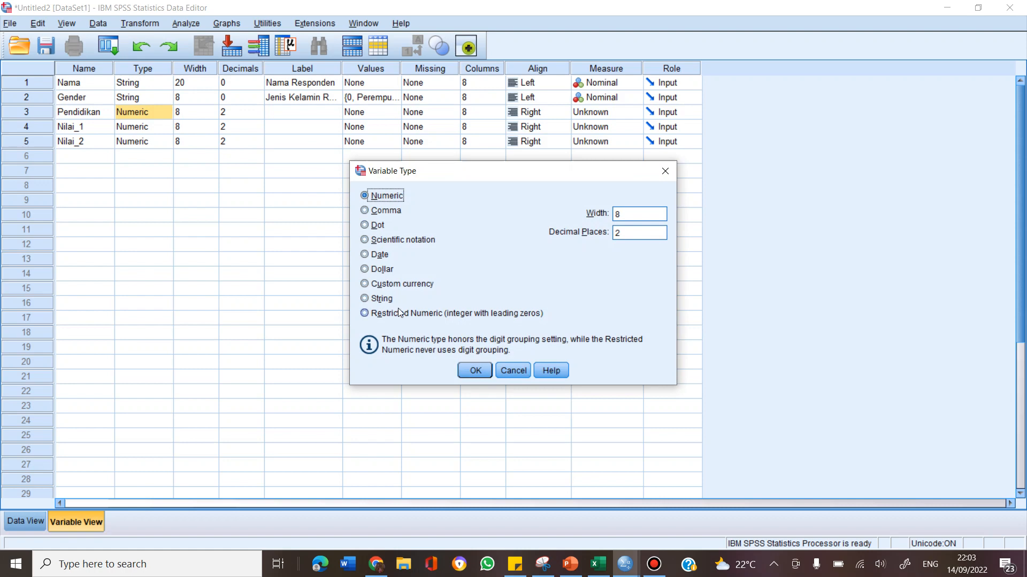
pyautogui.click(386, 299)
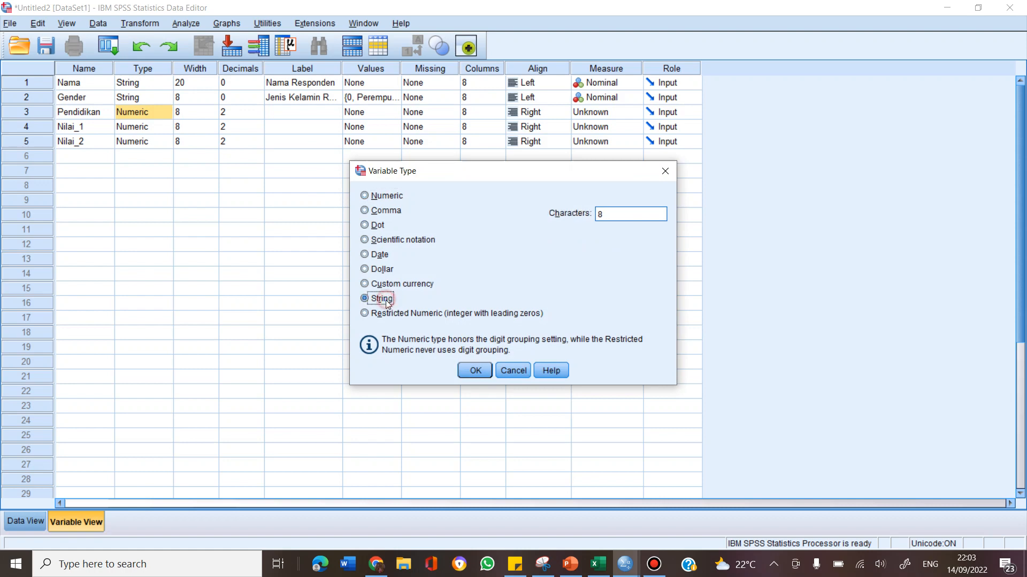
pyautogui.click(473, 372)
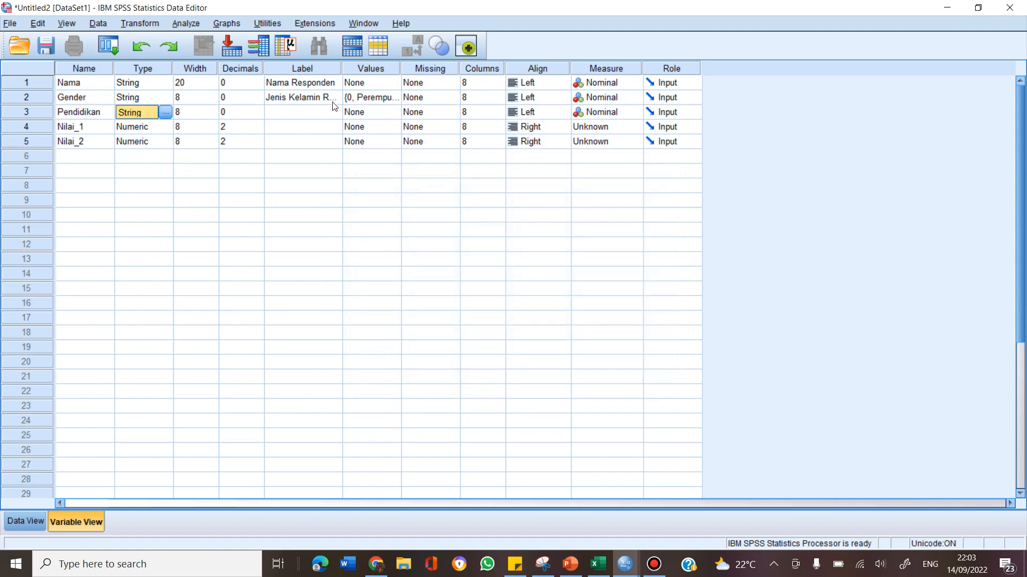
# Step: Give the Pendidikan variable the label "Pendidikan terakhir responden" and open its value label settings
pyautogui.click(287, 117)
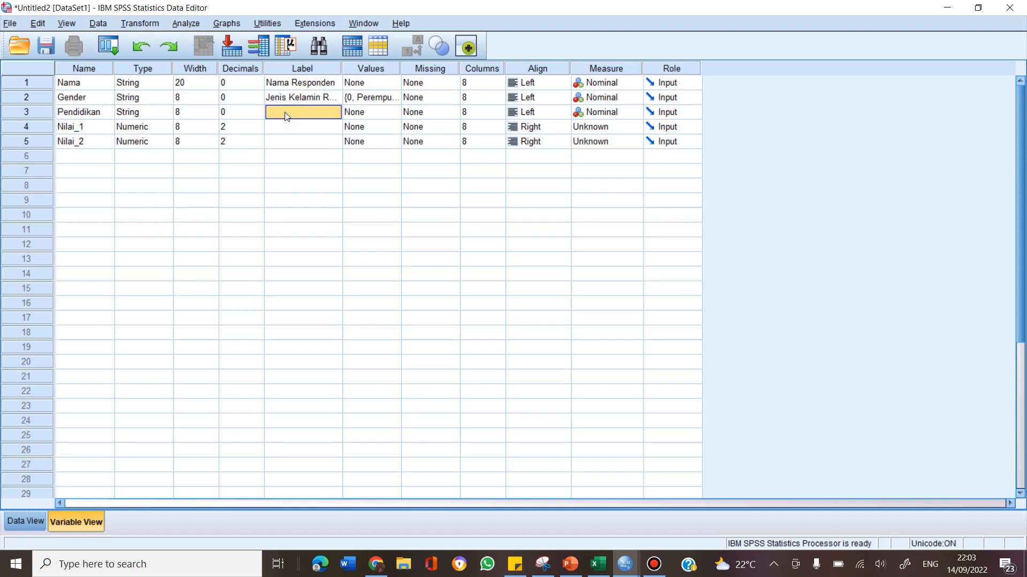
pyautogui.click(285, 112)
pyautogui.write('Pend')
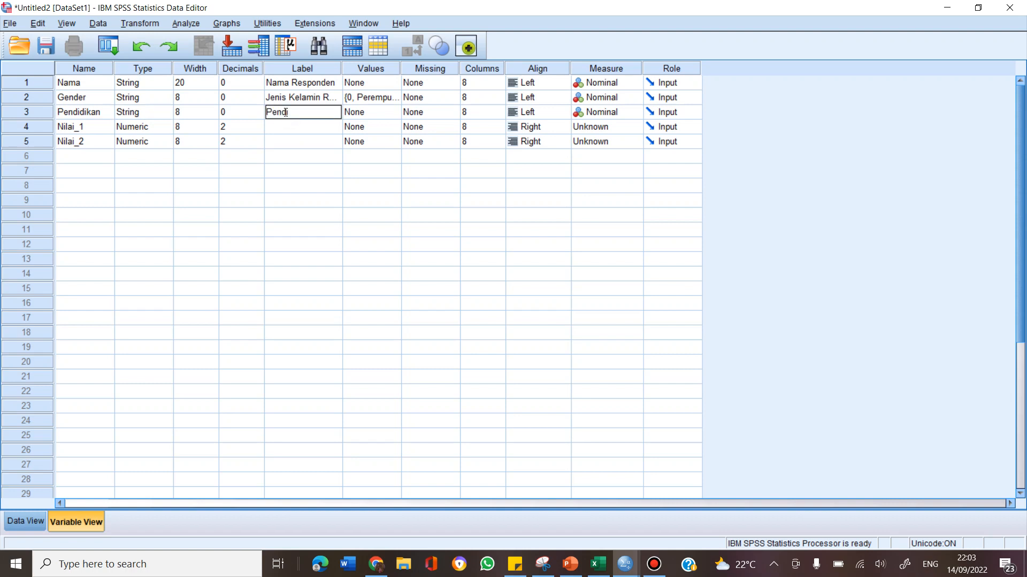
pyautogui.write('idikan terakhir responden')
pyautogui.click(377, 113)
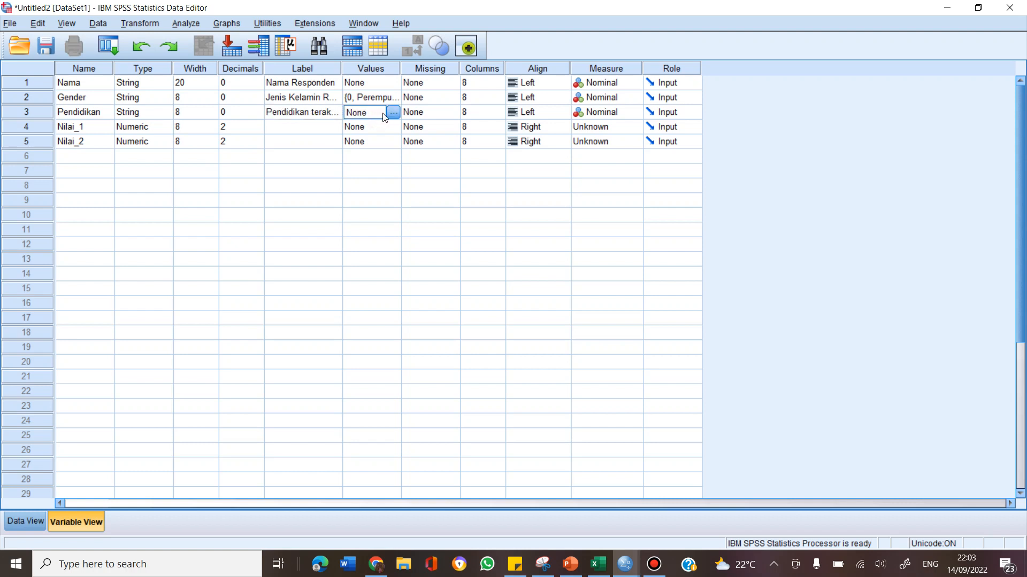
pyautogui.click(391, 113)
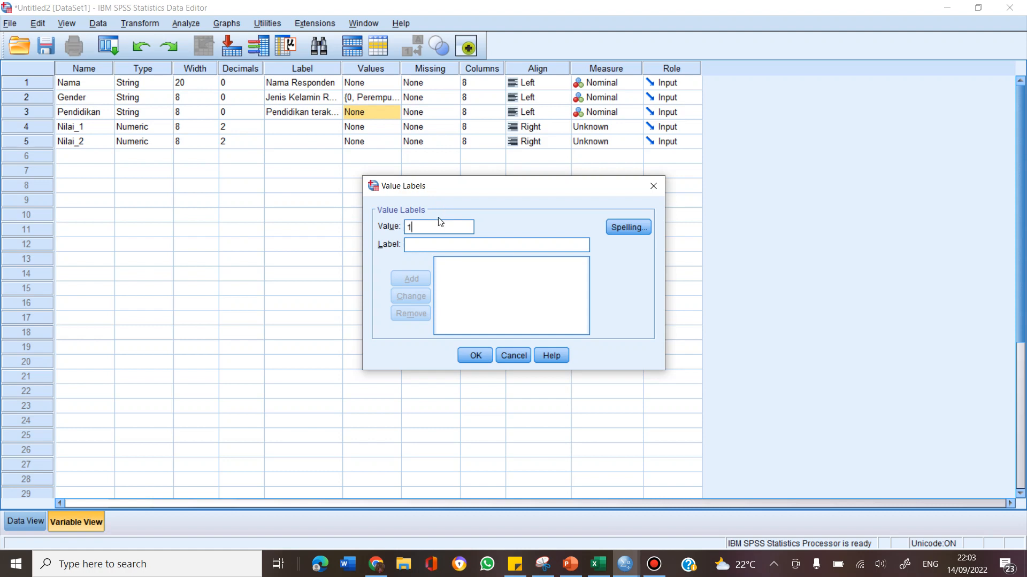
pyautogui.click(448, 248)
pyautogui.write('SMS')
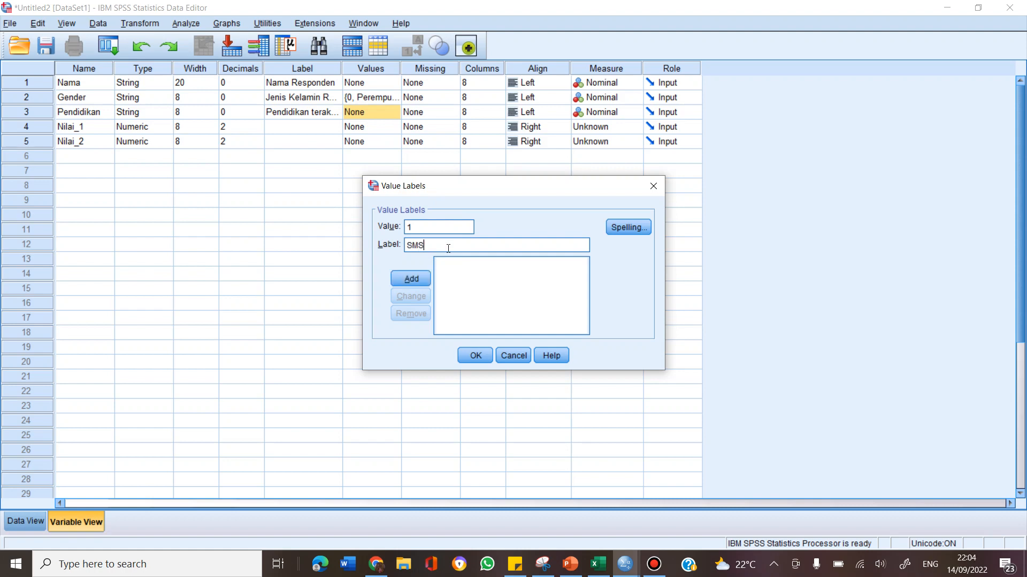
pyautogui.click(416, 277)
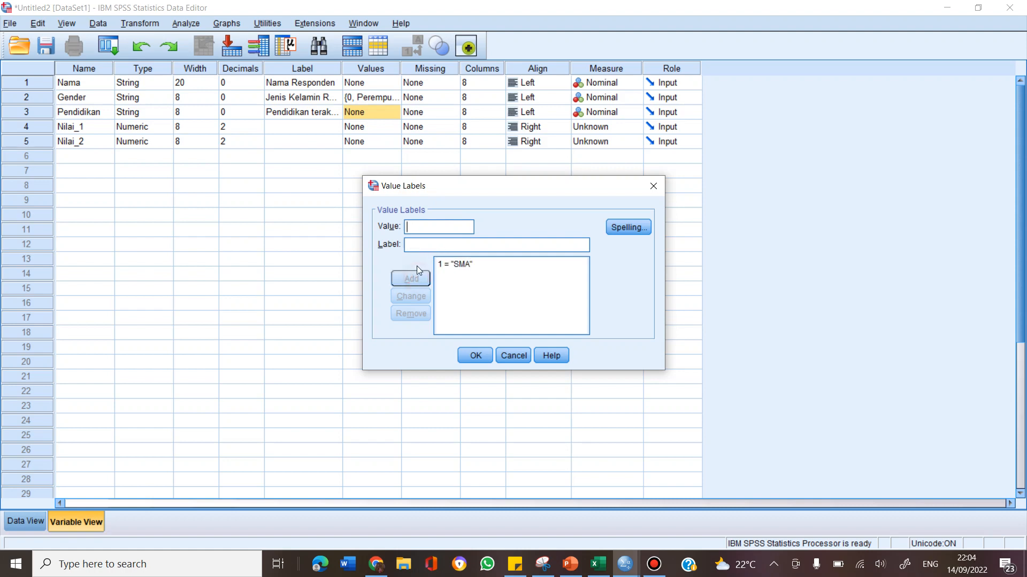
pyautogui.write('2')
pyautogui.click(434, 243)
pyautogui.click(455, 264)
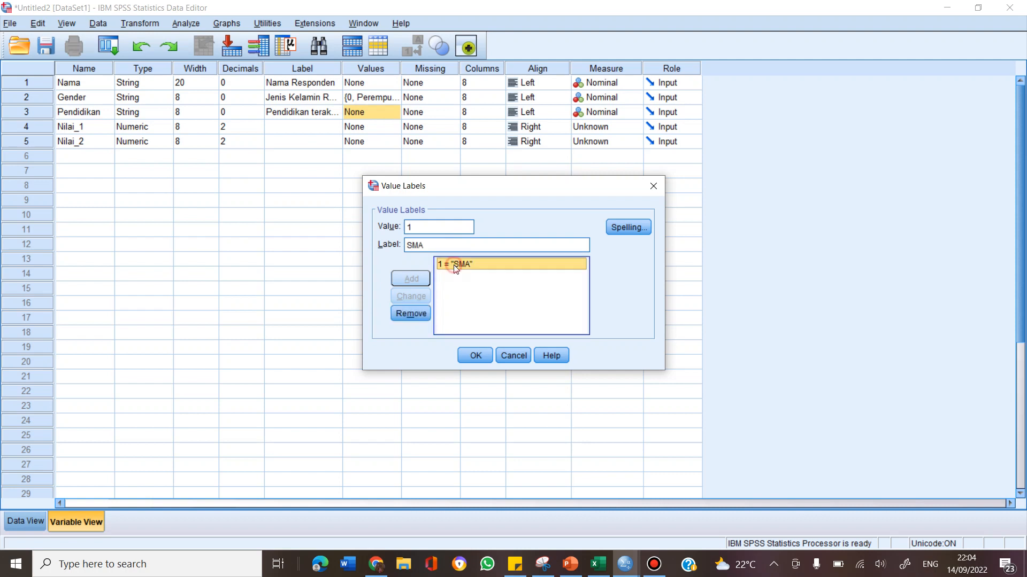
pyautogui.click(410, 314)
# Step: Add a value label to the Pendidikan variable that defines 1 as "SD"
pyautogui.click(411, 229)
pyautogui.write('1')
pyautogui.click(424, 245)
pyautogui.write('SP')
pyautogui.press('BackSpace')
pyautogui.write('MP')
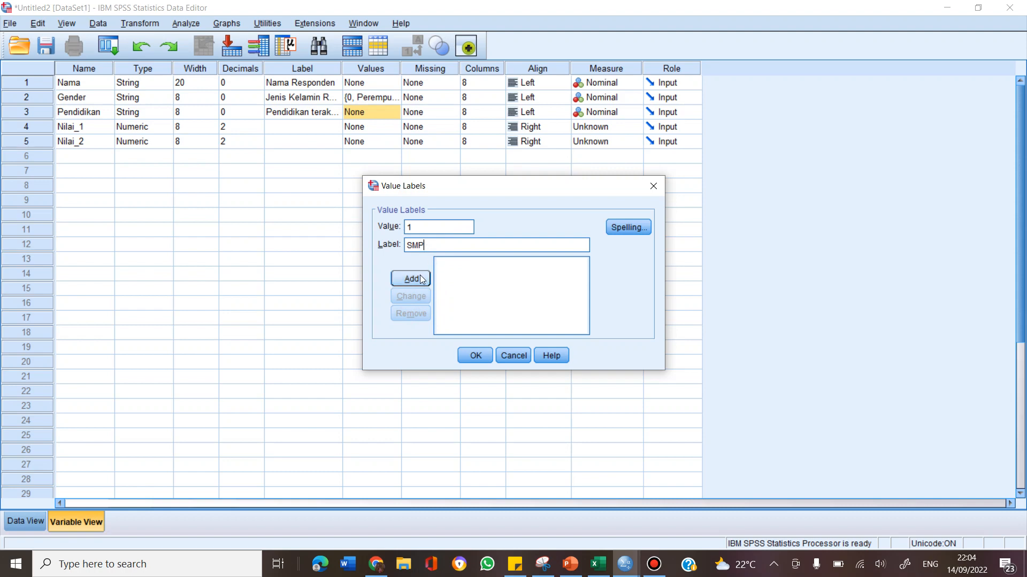
pyautogui.press('BackSpace')
pyautogui.press('BackSpace')
pyautogui.write('D')
pyautogui.click(412, 277)
# Step: Add Pendidikan value labels defining 2 as "SMP" and 3 as "SMA"
pyautogui.write('2')
pyautogui.click(421, 240)
pyautogui.write('SMP')
pyautogui.click(416, 277)
pyautogui.write('3')
pyautogui.click(416, 247)
pyautogui.write('SM')
pyautogui.click(417, 278)
# Step: Add the Pendidikan value label 4 as "PERGURUAN TINGGI" and apply the value labels
pyautogui.write('4')
pyautogui.click(421, 241)
pyautogui.write('PERGURUAN TINGG')
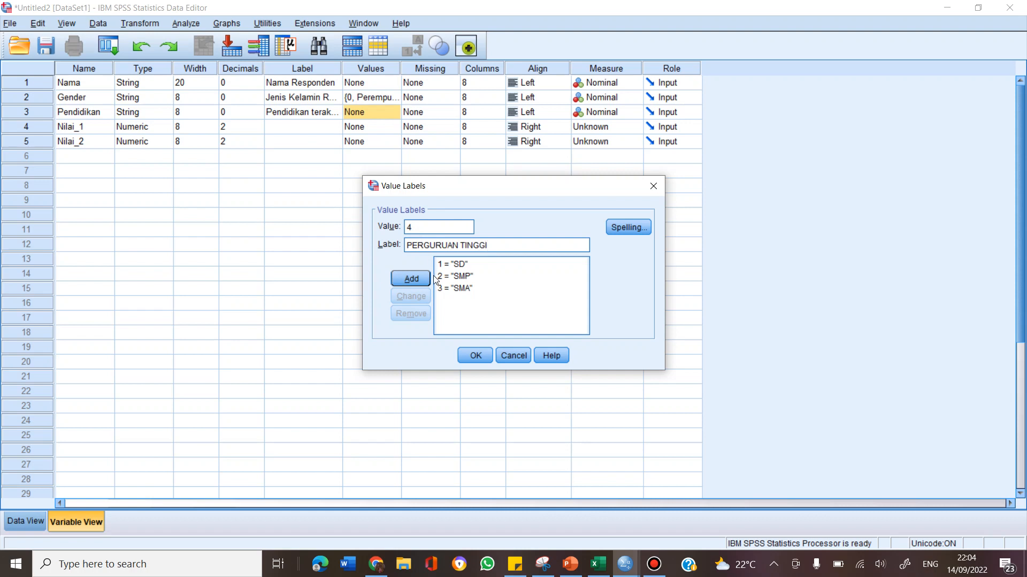
pyautogui.write('I')
pyautogui.click(416, 278)
pyautogui.click(463, 354)
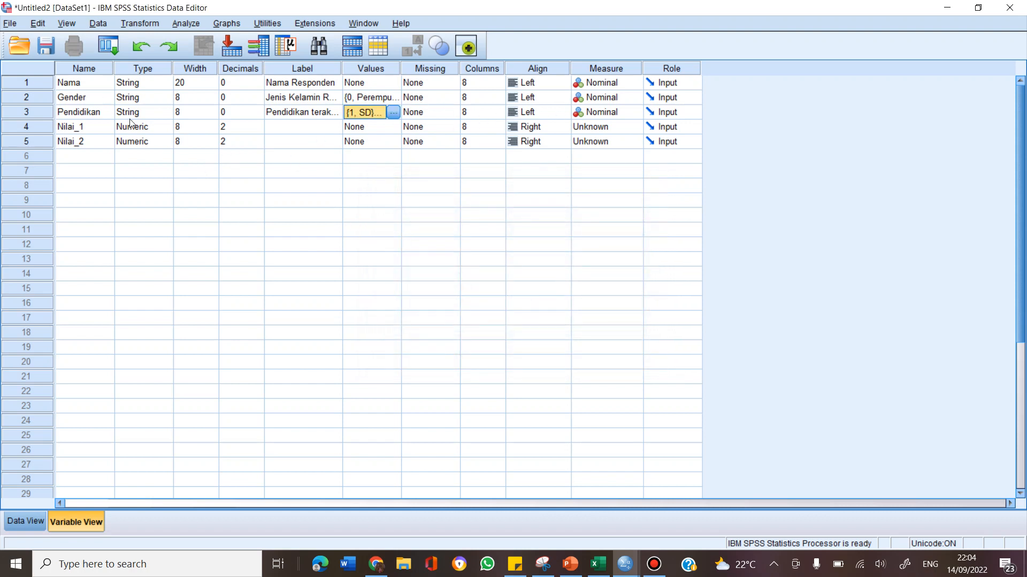
# Step: Set the measurement level of the Nilai_1 and Nilai_2 variables to Scale
pyautogui.click(94, 132)
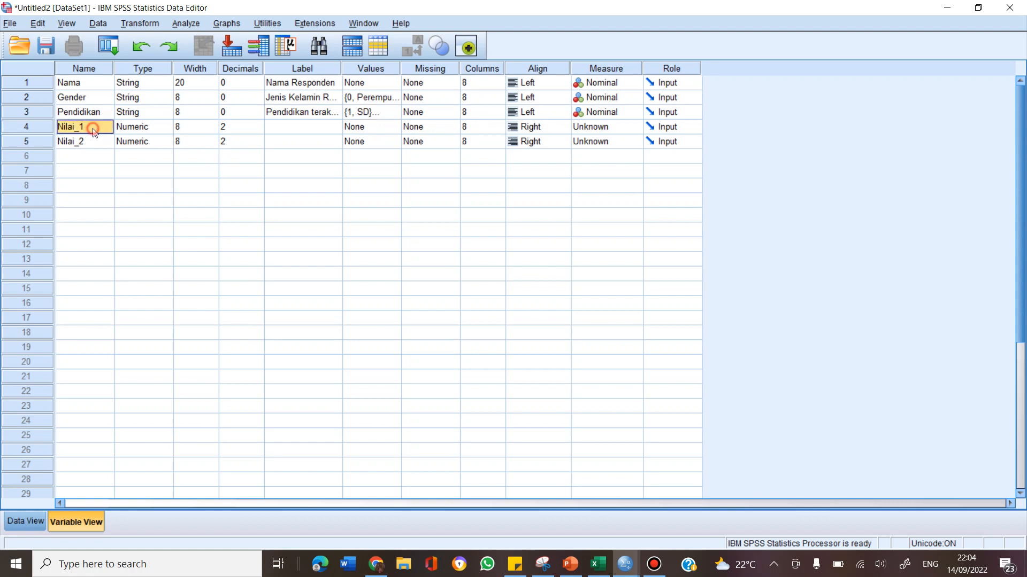
pyautogui.click(140, 128)
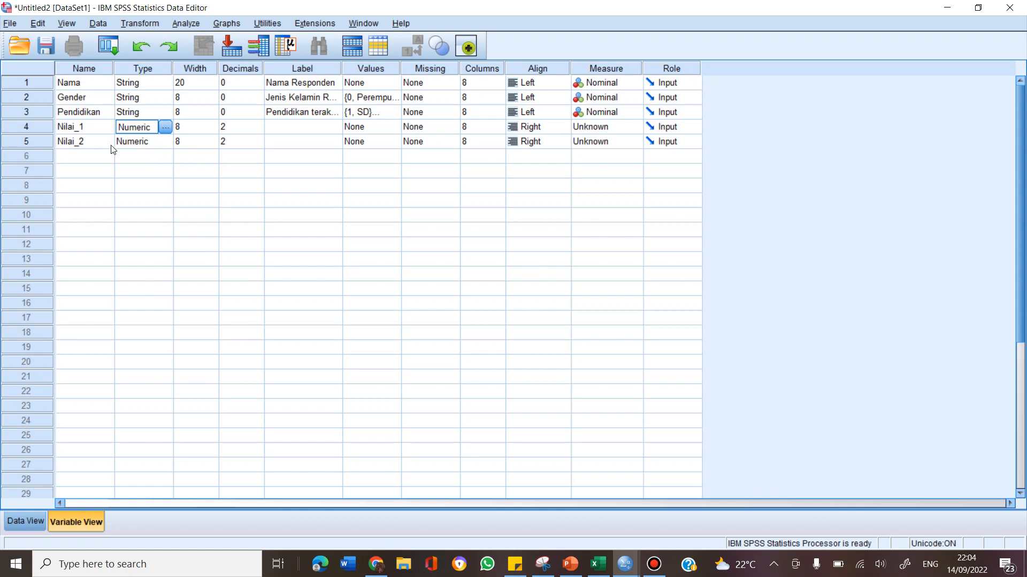
pyautogui.click(130, 143)
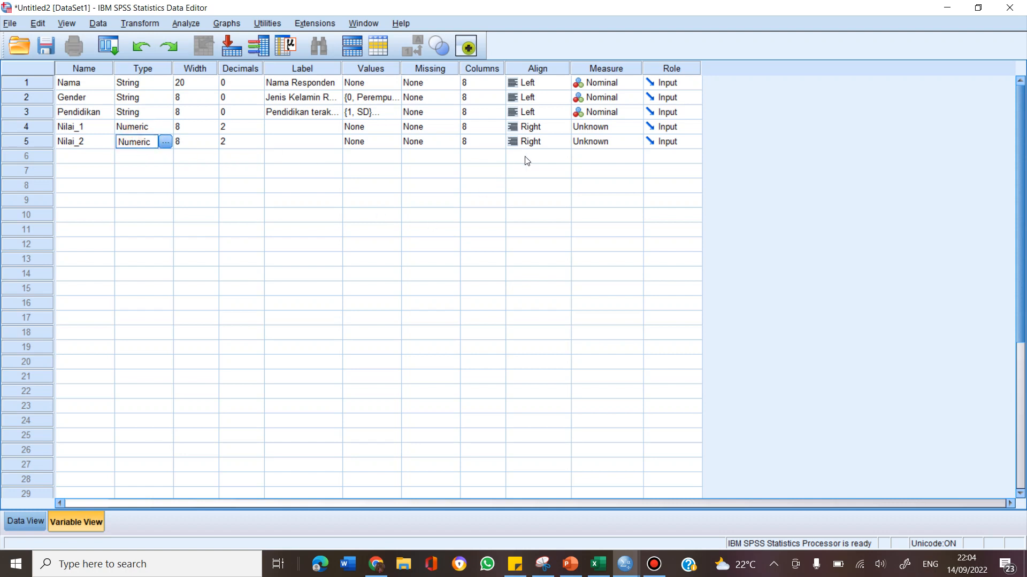
pyautogui.click(619, 132)
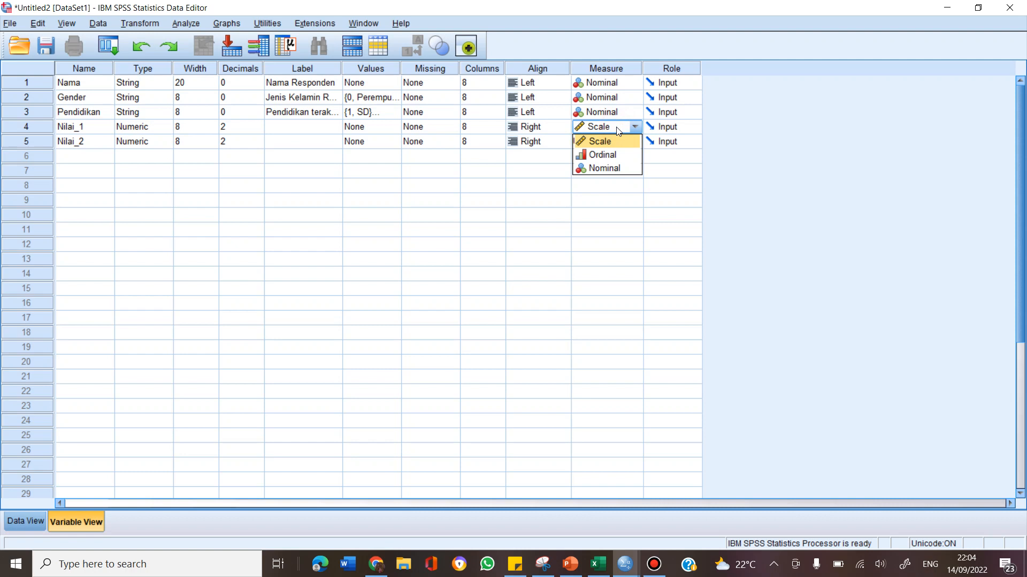
pyautogui.click(607, 141)
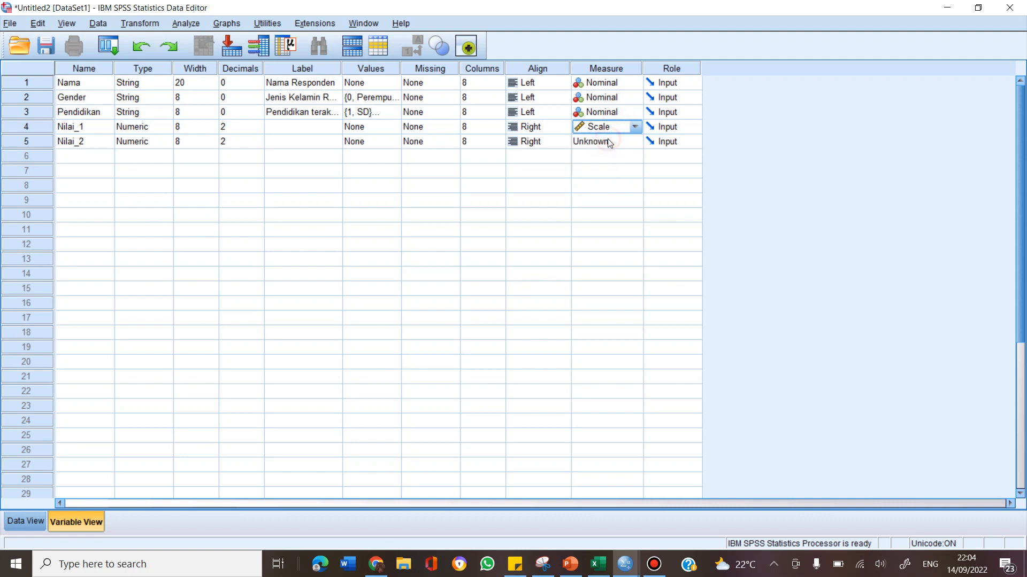
pyautogui.click(606, 143)
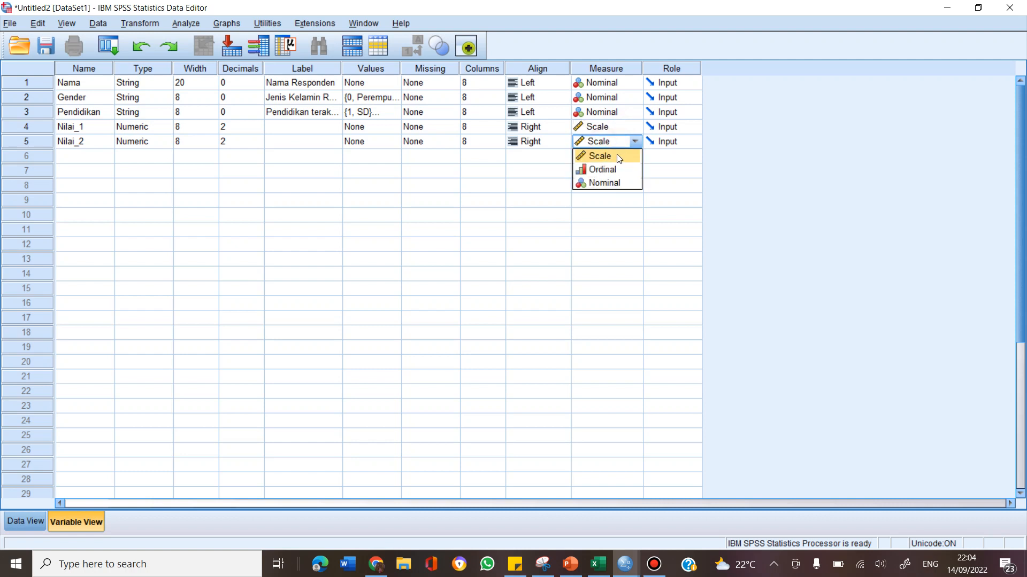
pyautogui.click(606, 159)
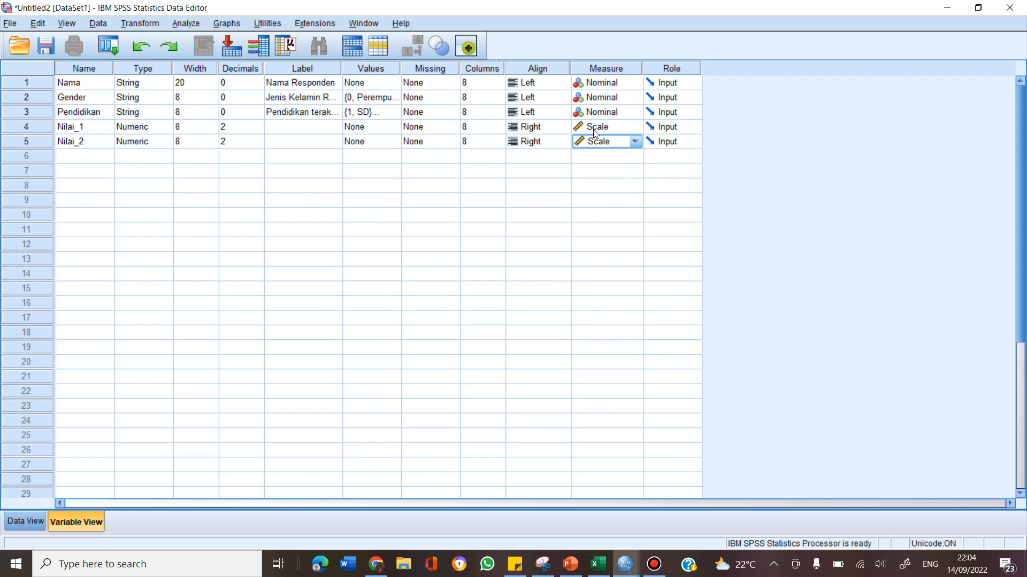
pyautogui.click(562, 171)
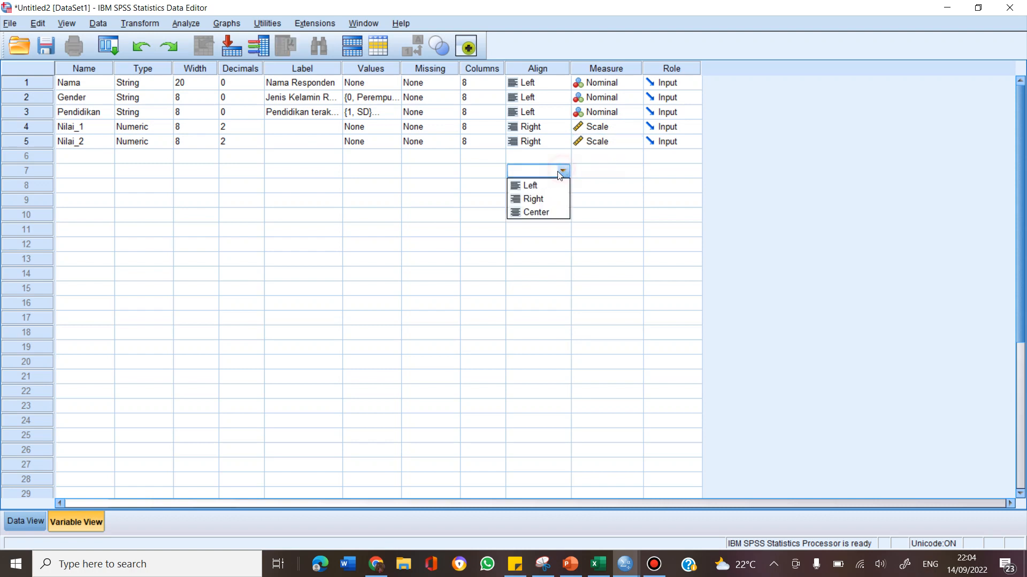
pyautogui.click(616, 156)
pyautogui.click(612, 142)
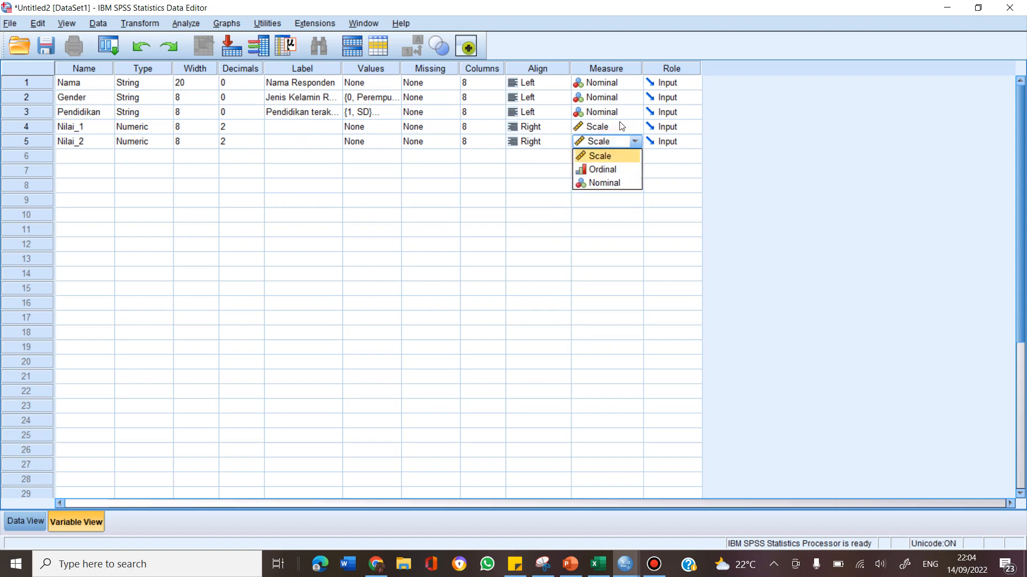
# Step: Widen the Pendidikan column to 12 and the Gender column to 9 in the data grid
pyautogui.click(28, 517)
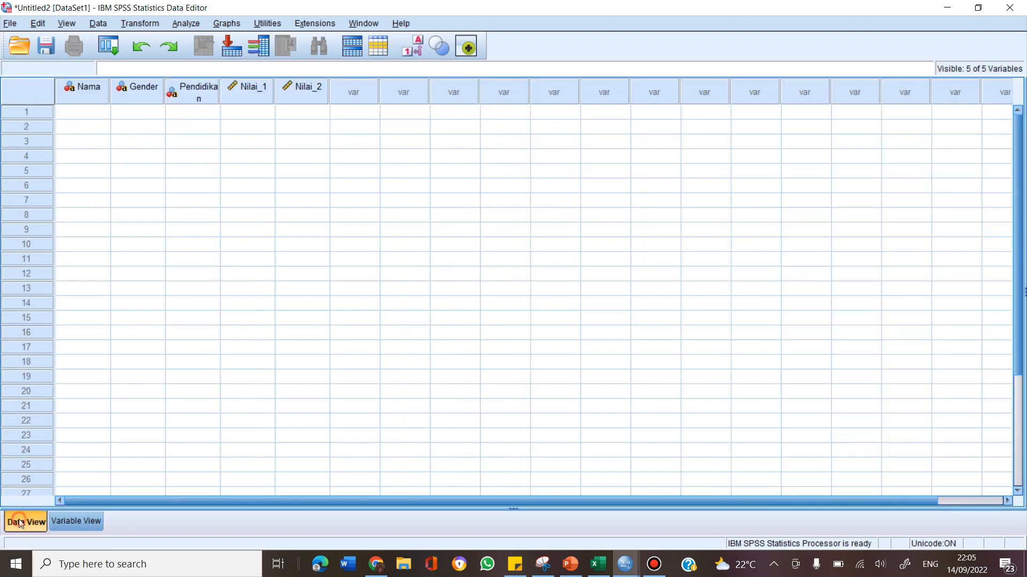
pyautogui.moveTo(219, 95); pyautogui.dragTo(244, 99)
pyautogui.moveTo(163, 87); pyautogui.dragTo(171, 91)
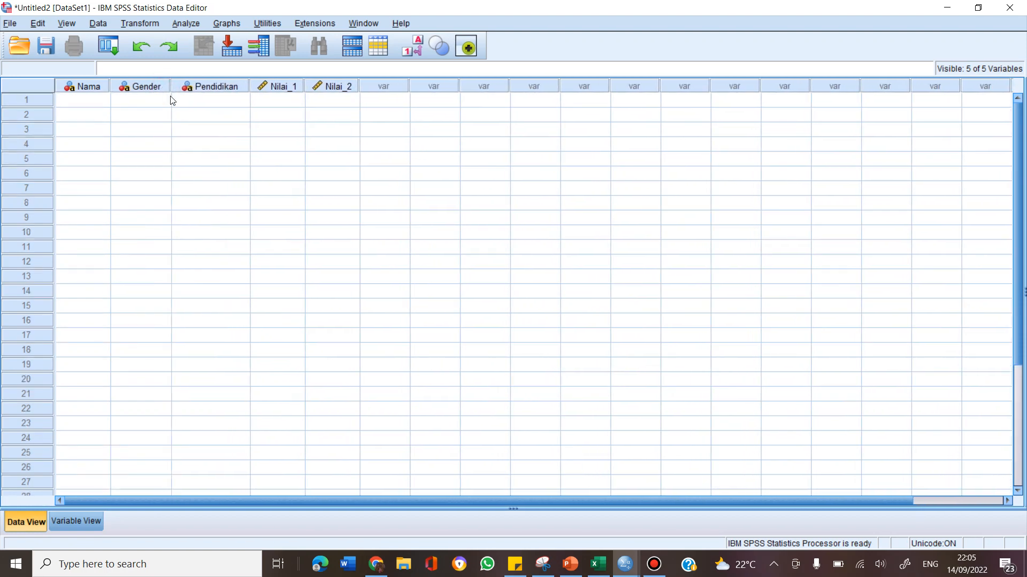
pyautogui.click(89, 108)
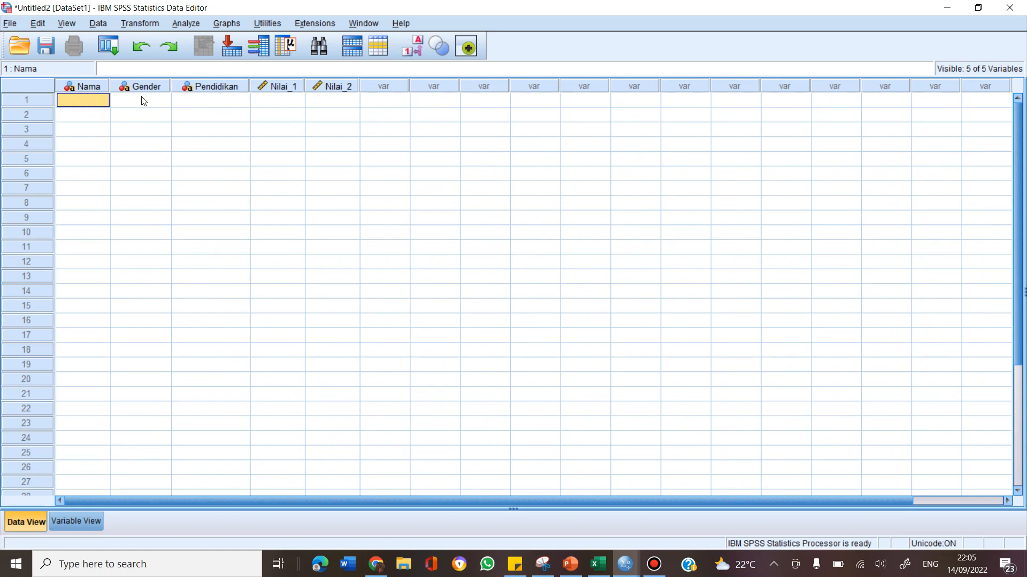
# Step: Change the Gender variable's type to Numeric and accept discarding incompatible value labels
pyautogui.click(74, 522)
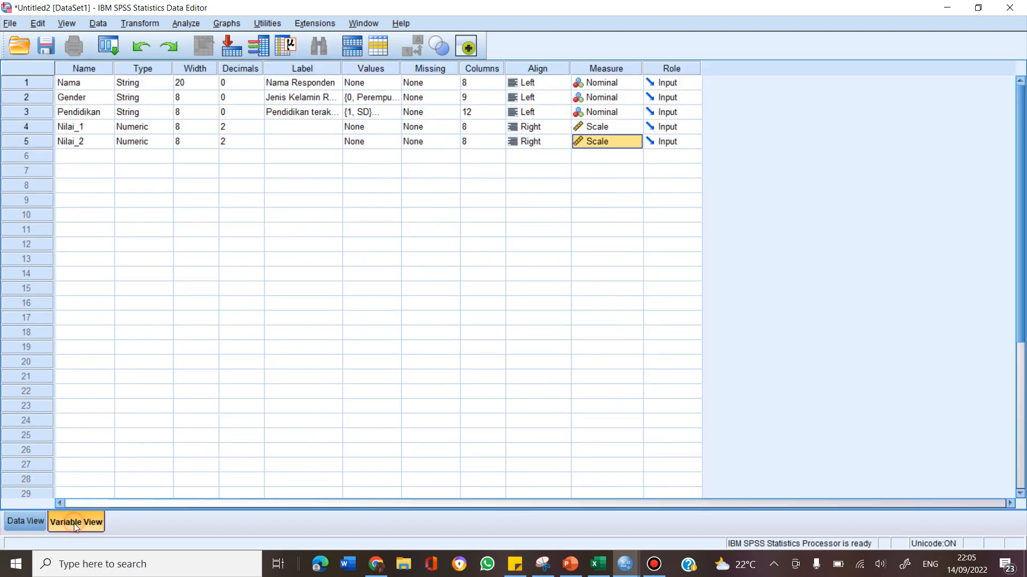
pyautogui.click(147, 98)
pyautogui.click(167, 97)
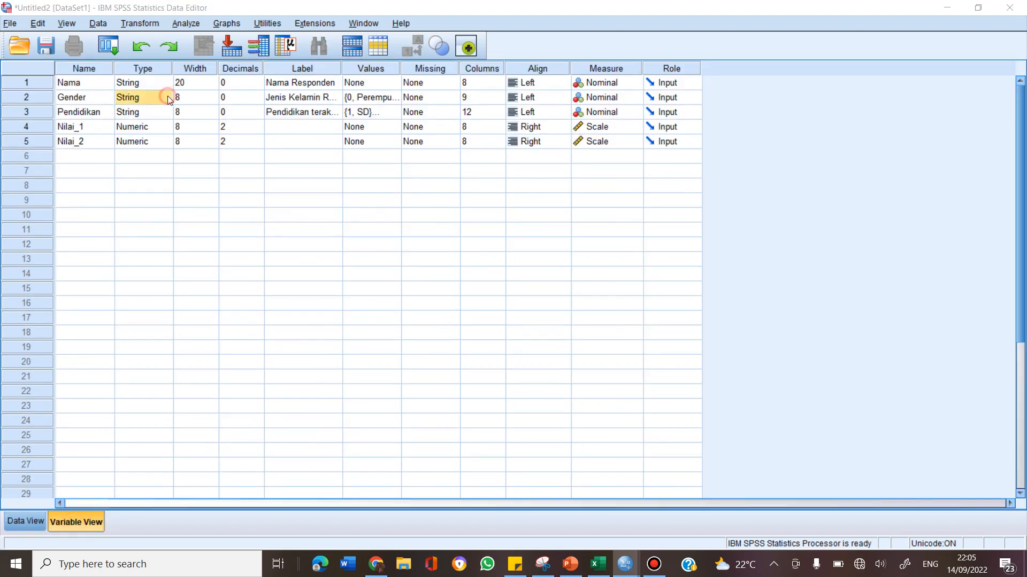
pyautogui.click(365, 196)
pyautogui.click(462, 374)
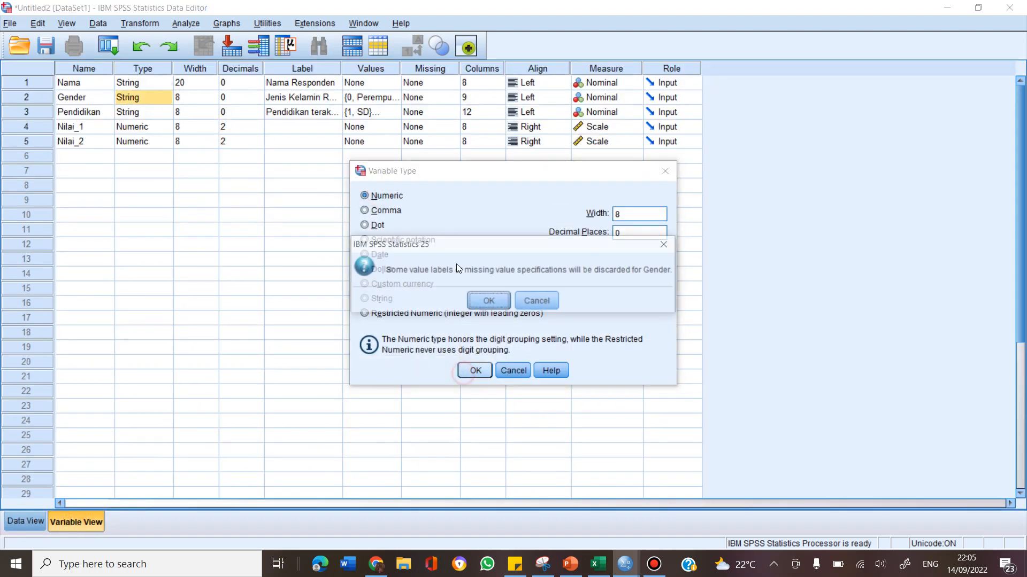
pyautogui.click(489, 302)
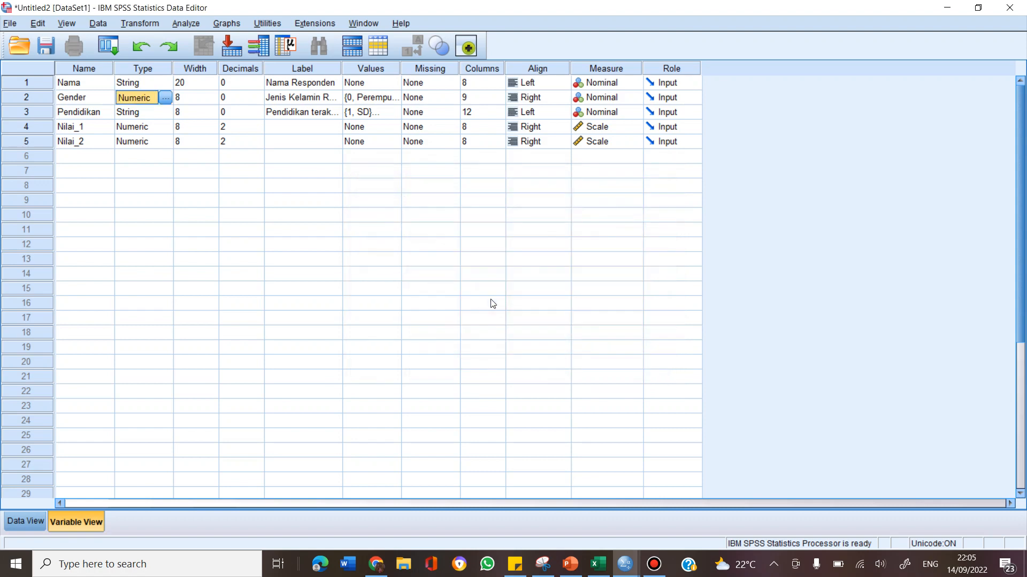
# Step: Change the Pendidikan variable's type to Numeric and accept discarding incompatible value labels
pyautogui.click(154, 115)
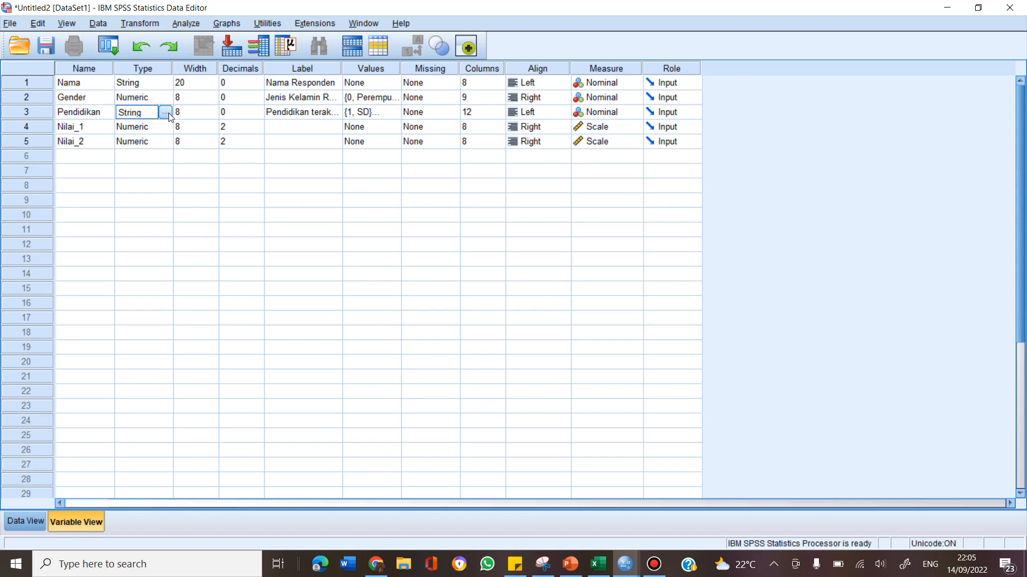
pyautogui.click(165, 112)
pyautogui.click(383, 197)
pyautogui.click(474, 371)
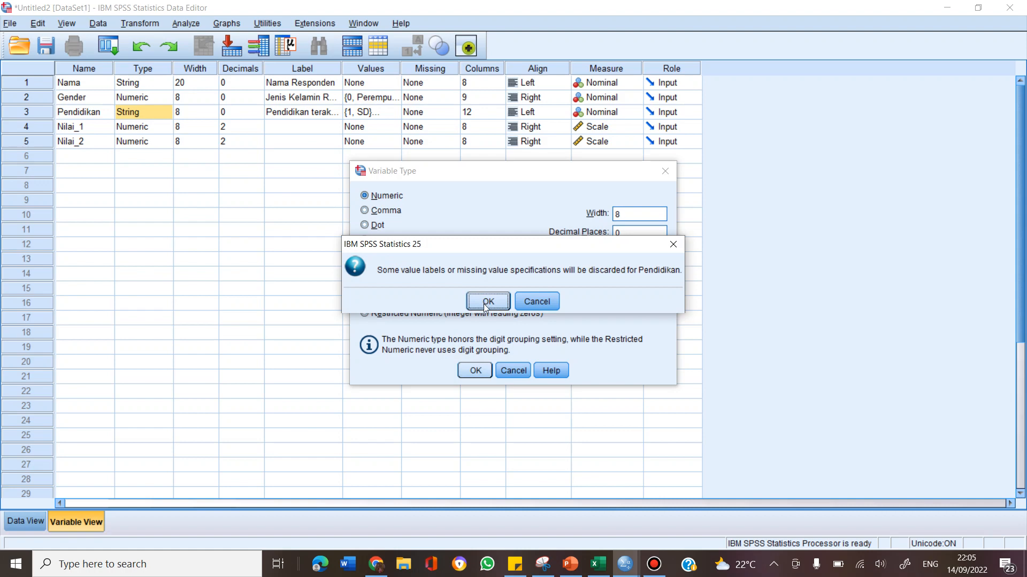
pyautogui.click(486, 303)
pyautogui.click(285, 227)
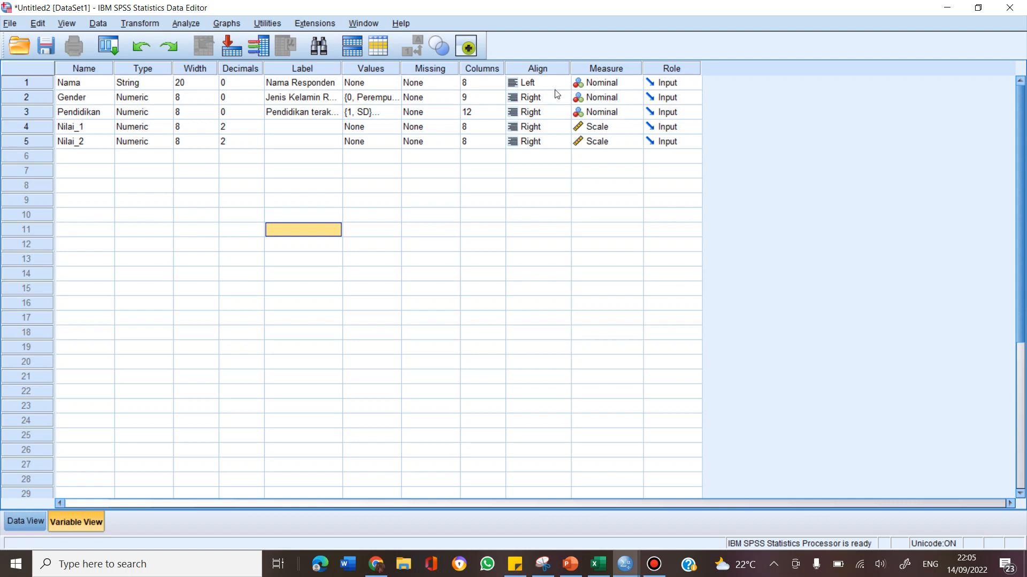
# Step: Set the measurement level of Gender to Nominal and of Pendidikan to Ordinal
pyautogui.click(608, 101)
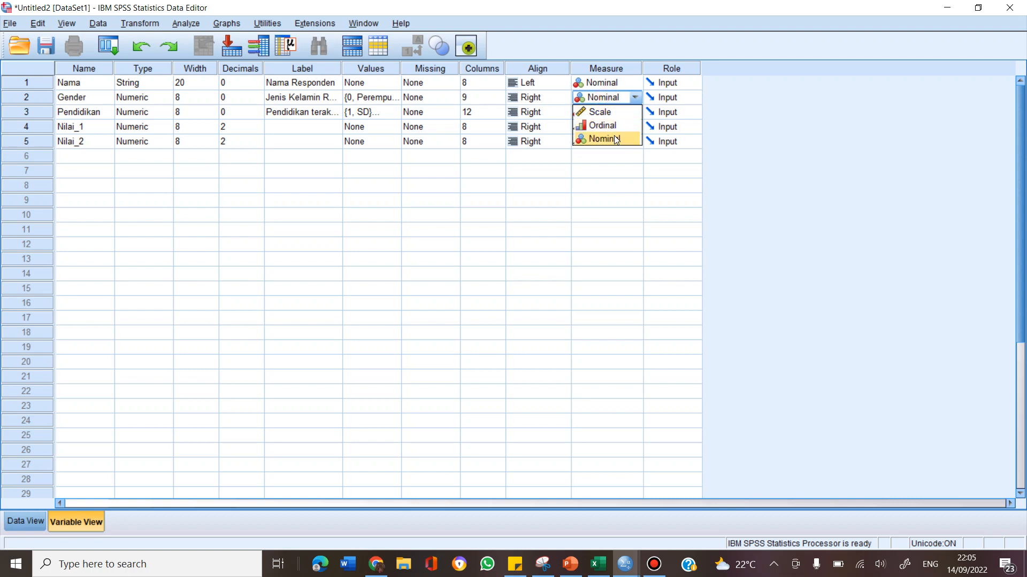
pyautogui.click(614, 138)
pyautogui.click(597, 115)
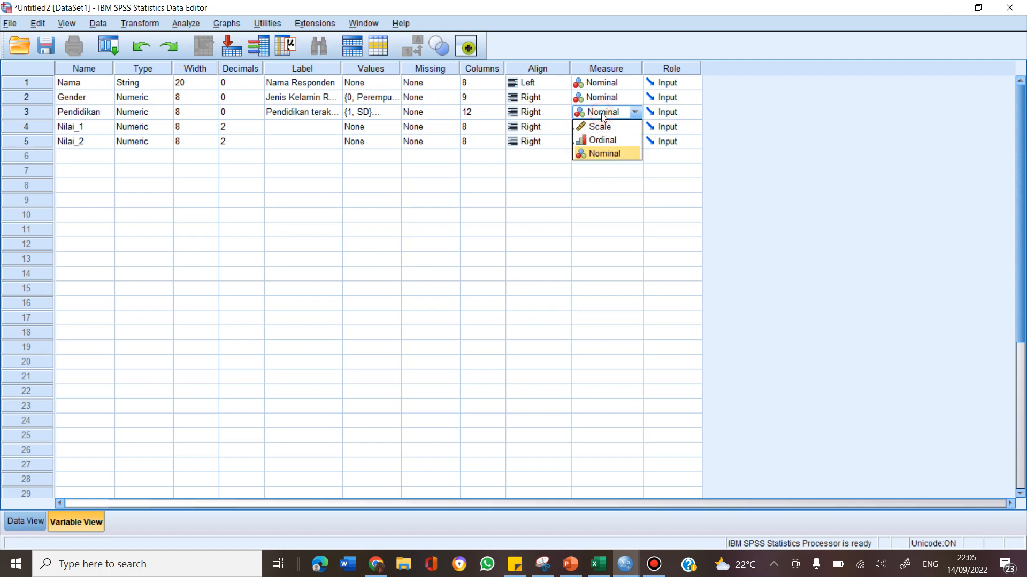
pyautogui.click(610, 142)
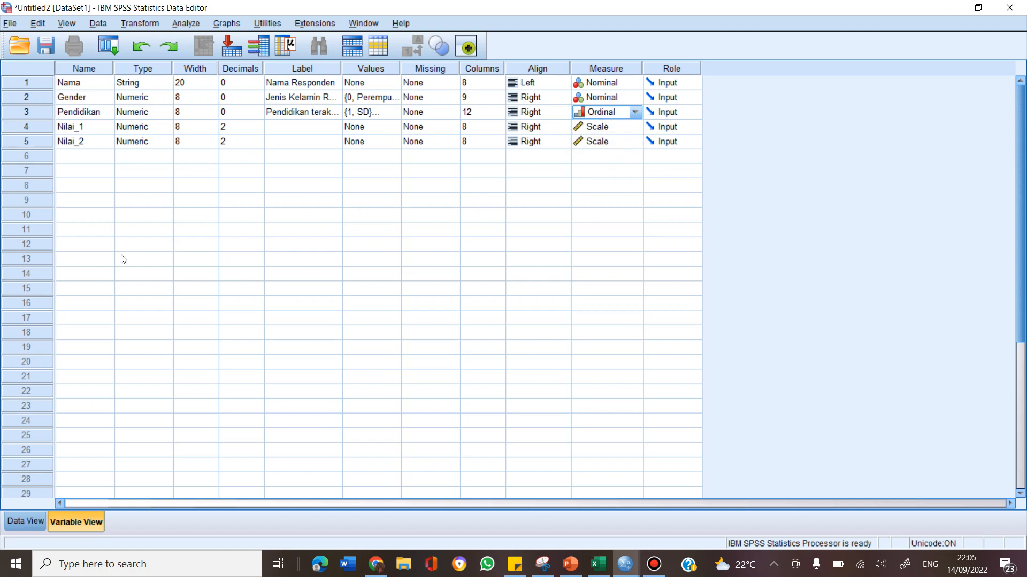
# Step: Enter the six respondents' first names in the Nama column of the data grid, rows 1 to 6
pyautogui.click(27, 522)
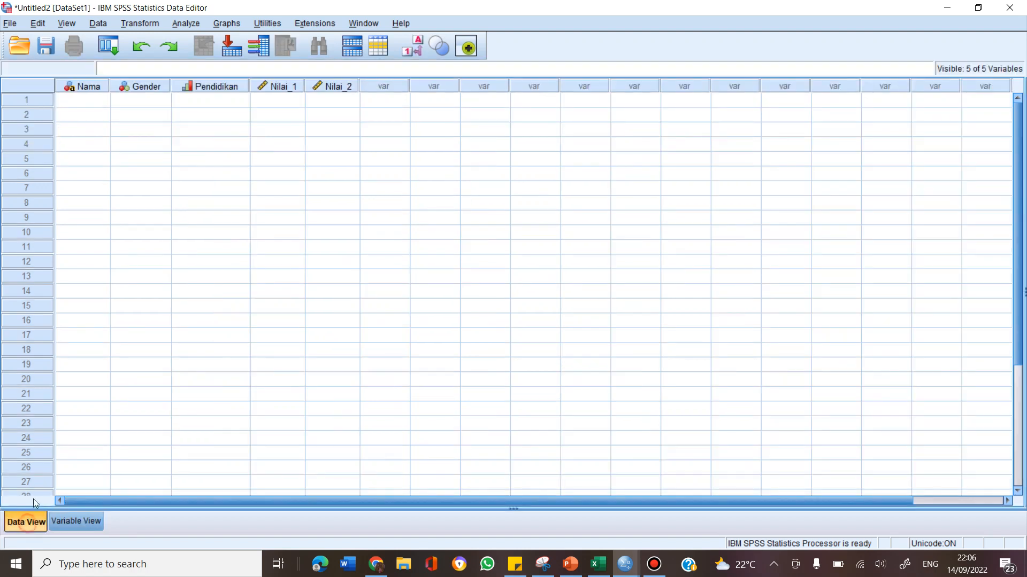
pyautogui.click(89, 106)
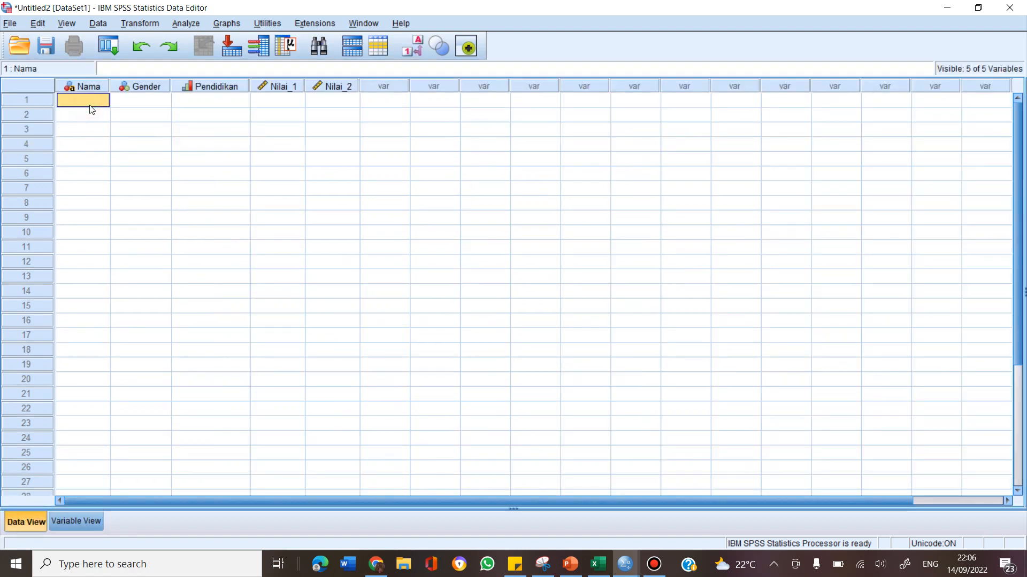
pyautogui.write('Rara')
pyautogui.press('Return')
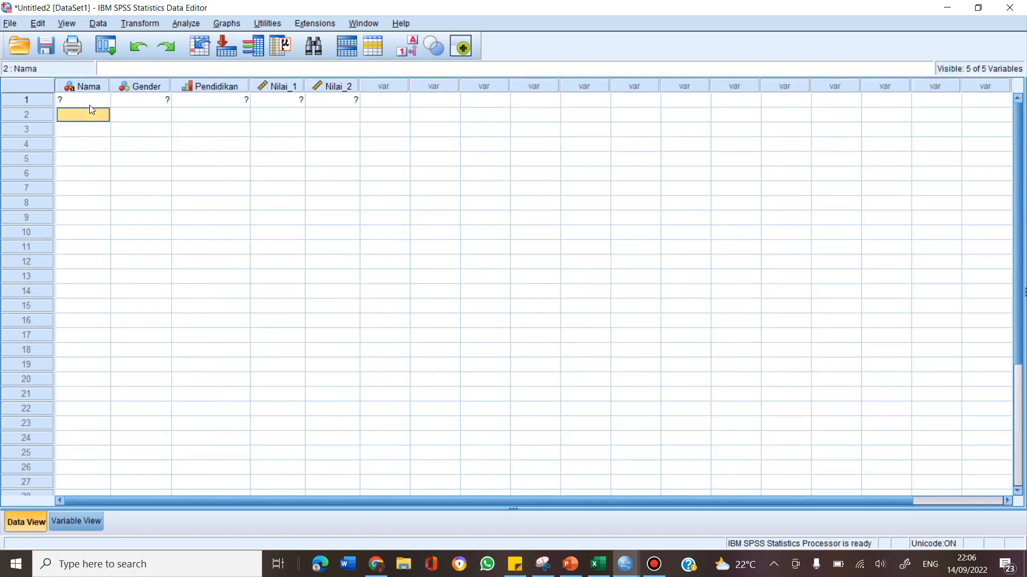
pyautogui.write('Rani')
pyautogui.press('Return')
pyautogui.write('Budi')
pyautogui.press('Return')
pyautogui.write('Ika')
pyautogui.press('Return')
pyautogui.write('F')
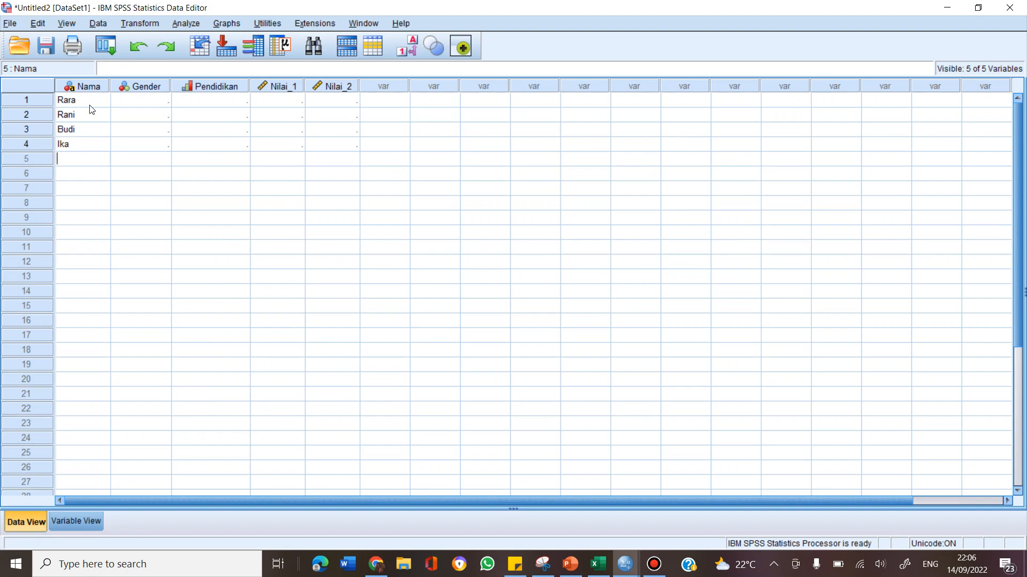
pyautogui.write('Setya')
pyautogui.press('Return')
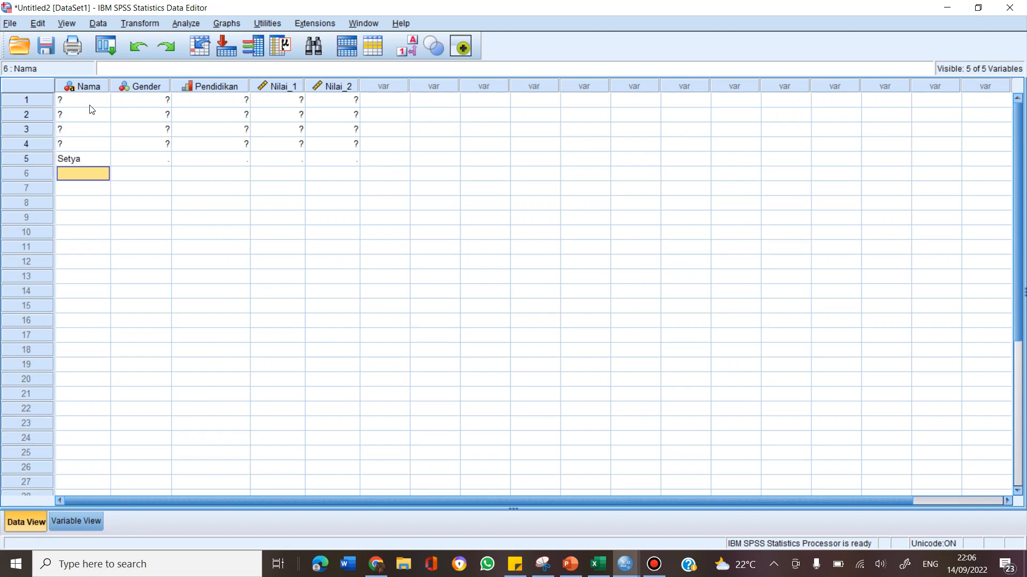
pyautogui.press('F2')
pyautogui.write('Joko')
pyautogui.click(214, 203)
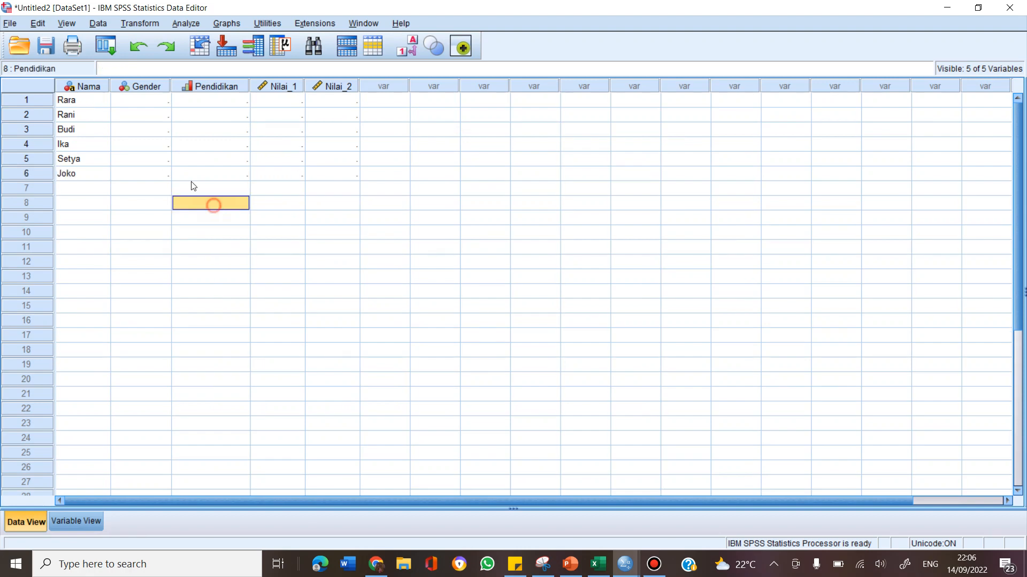
# Step: Enter the Gender codes 0, 0, 1, 0, 1 and 1 for the respondents in rows 1 to 6
pyautogui.click(140, 102)
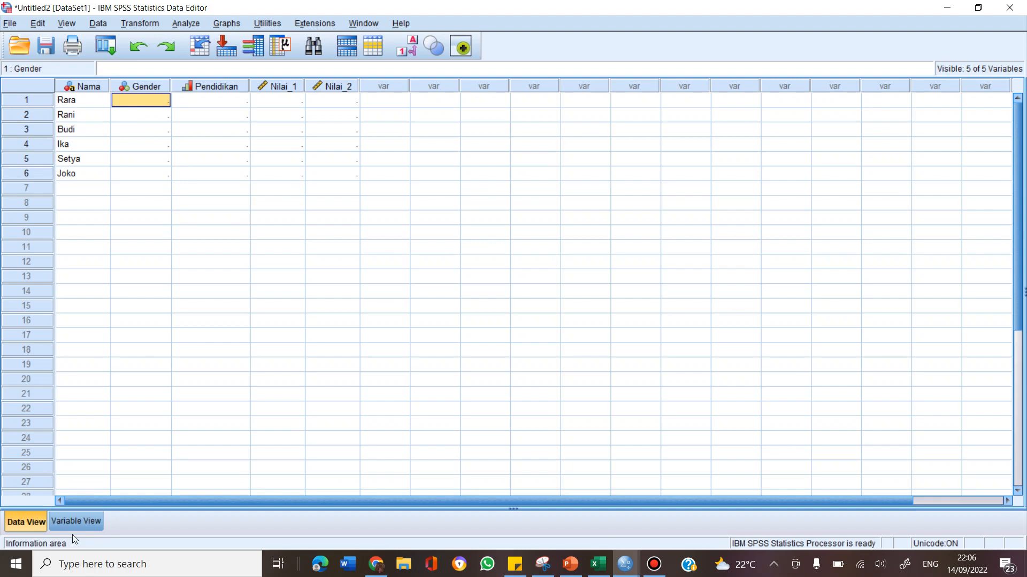
pyautogui.click(86, 522)
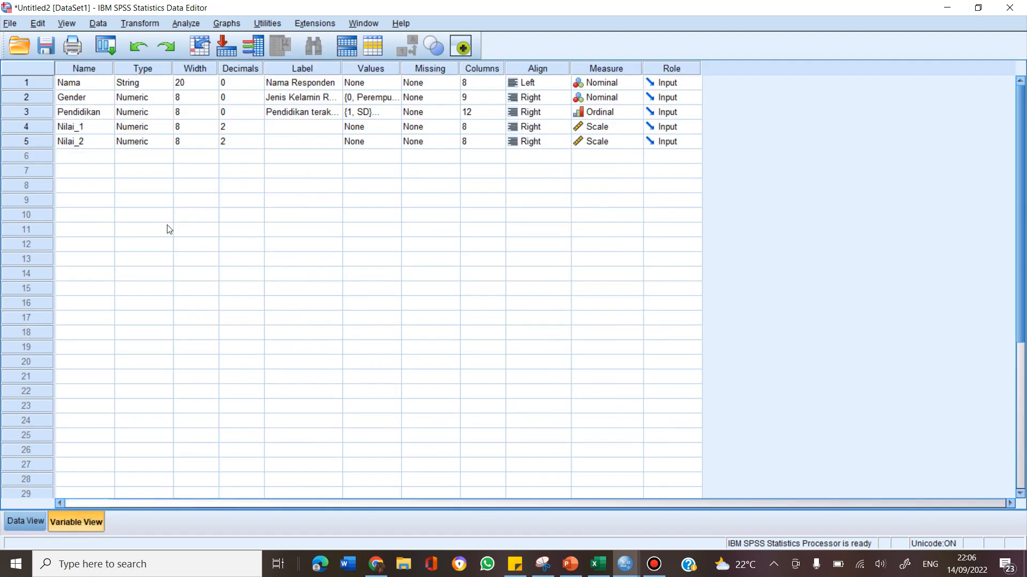
pyautogui.click(25, 521)
pyautogui.write('0')
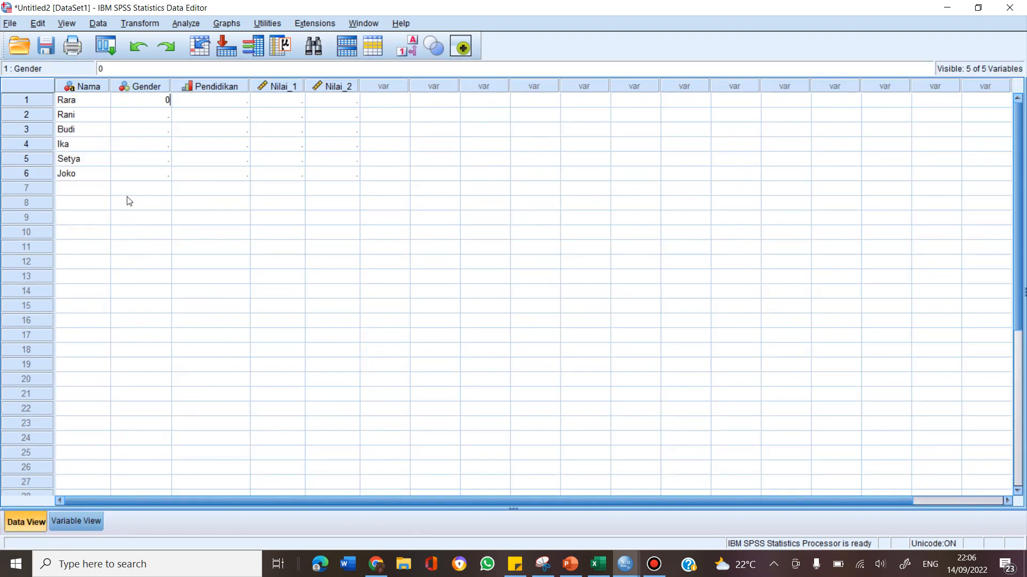
pyautogui.press('Return')
pyautogui.write('0')
pyautogui.press('Return')
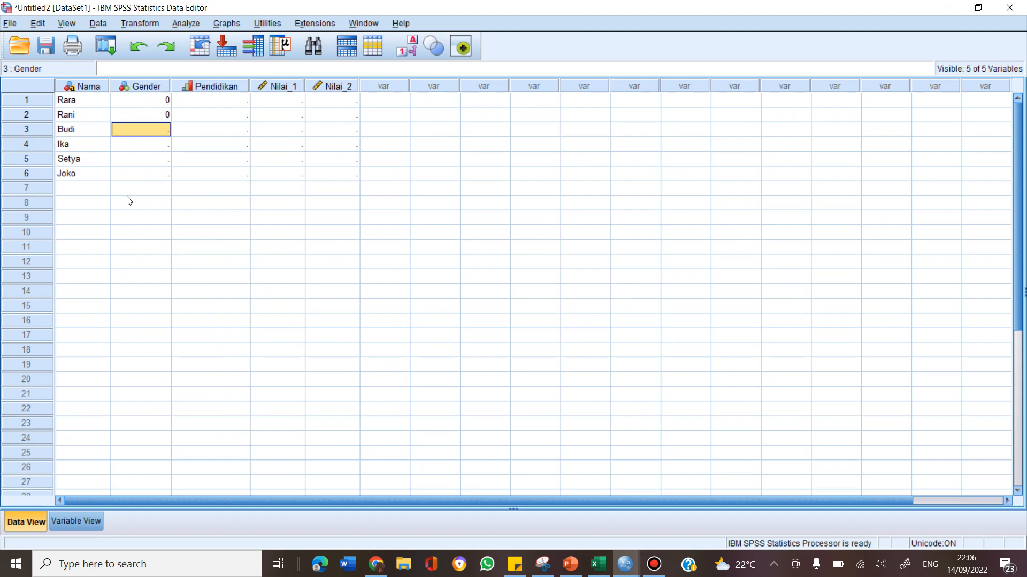
pyautogui.write('1')
pyautogui.press('Return')
pyautogui.write('0')
pyautogui.press('Return')
pyautogui.write('1')
pyautogui.press('Return')
pyautogui.write('1')
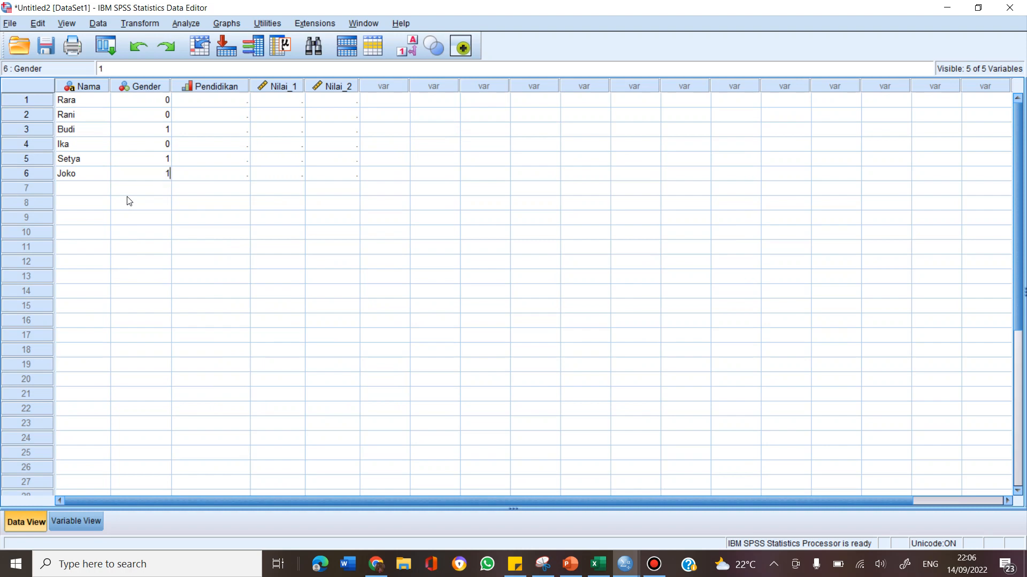
pyautogui.press('Return')
# Step: Enter the Pendidikan codes 2, 3, 1, 5, 4 and 2 for the respondents in rows 1 to 6
pyautogui.click(213, 105)
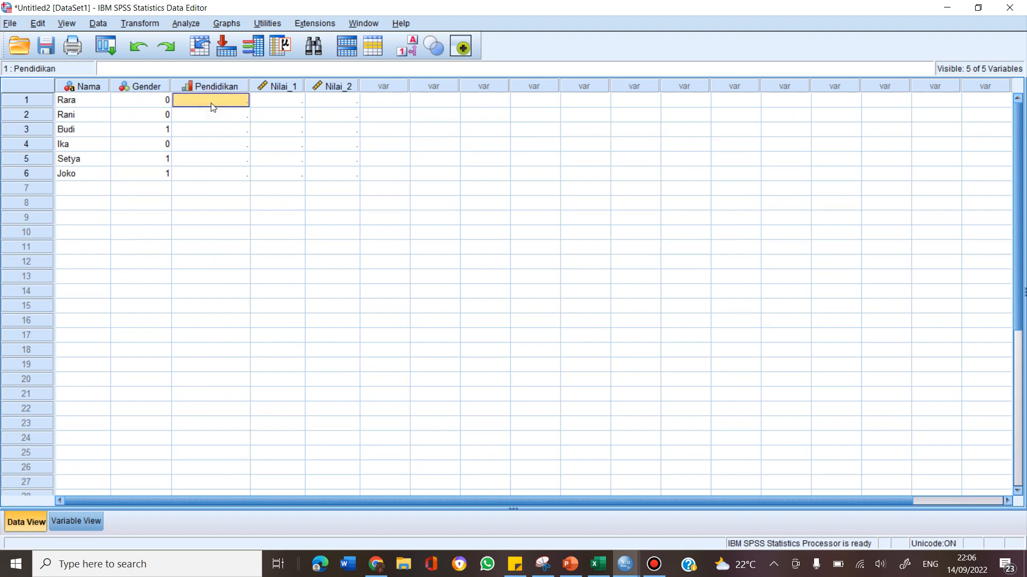
pyautogui.write('2')
pyautogui.press('Return')
pyautogui.write('3')
pyautogui.press('Return')
pyautogui.write('1')
pyautogui.press('Return')
pyautogui.write('5')
pyautogui.press('Return')
pyautogui.write('4')
pyautogui.press('Return')
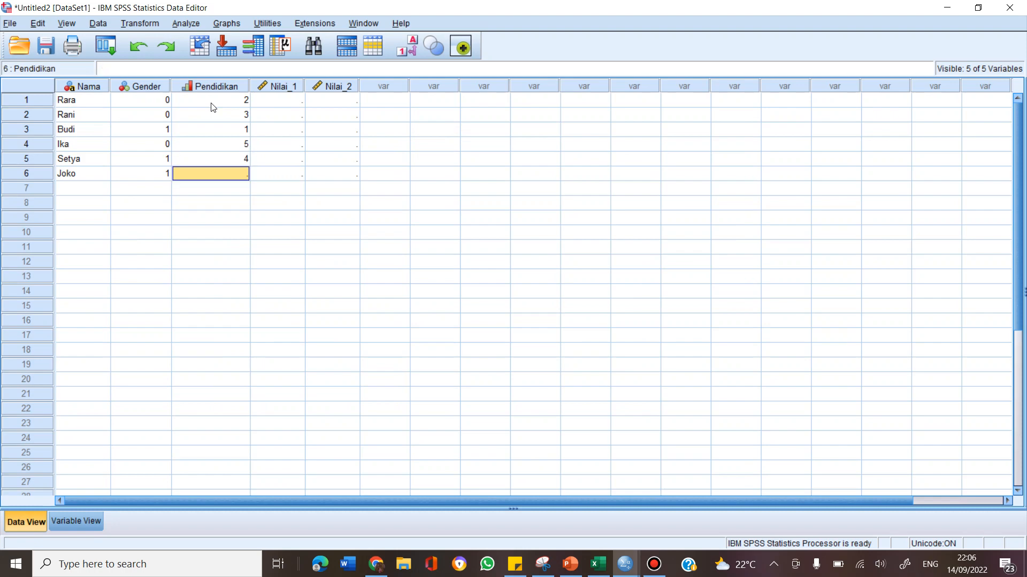
pyautogui.write('2')
pyautogui.press('Return')
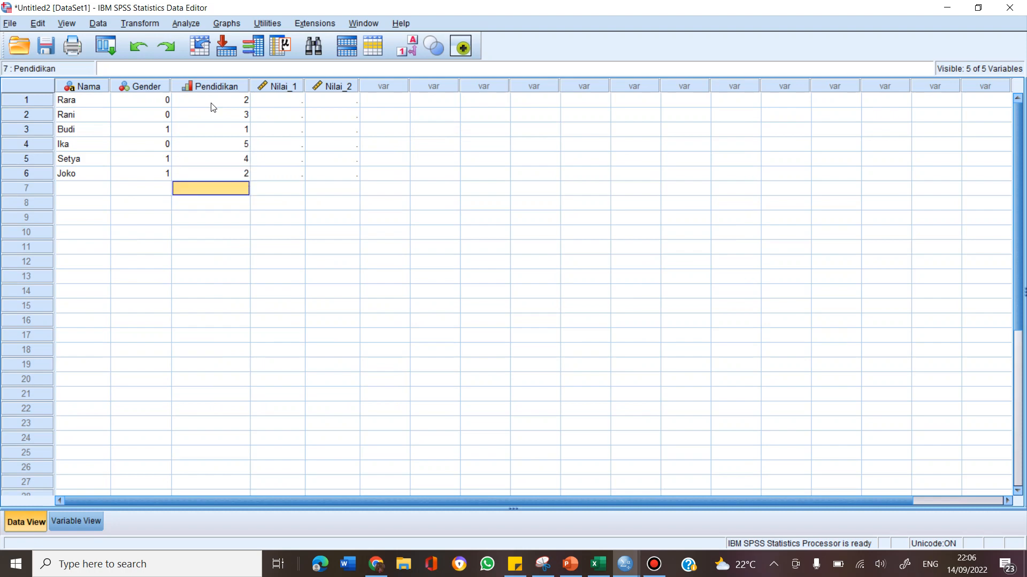
# Step: Enter the Nilai_1 scores 70, 65, 55, 80, 92 and 80 in rows 1 to 6
pyautogui.click(264, 100)
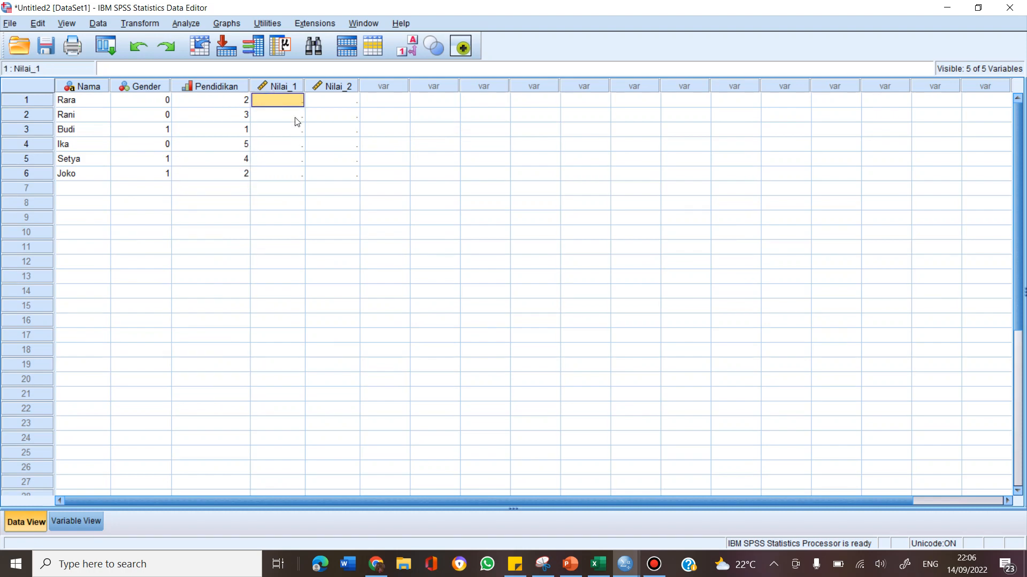
pyautogui.write('70')
pyautogui.press('Return')
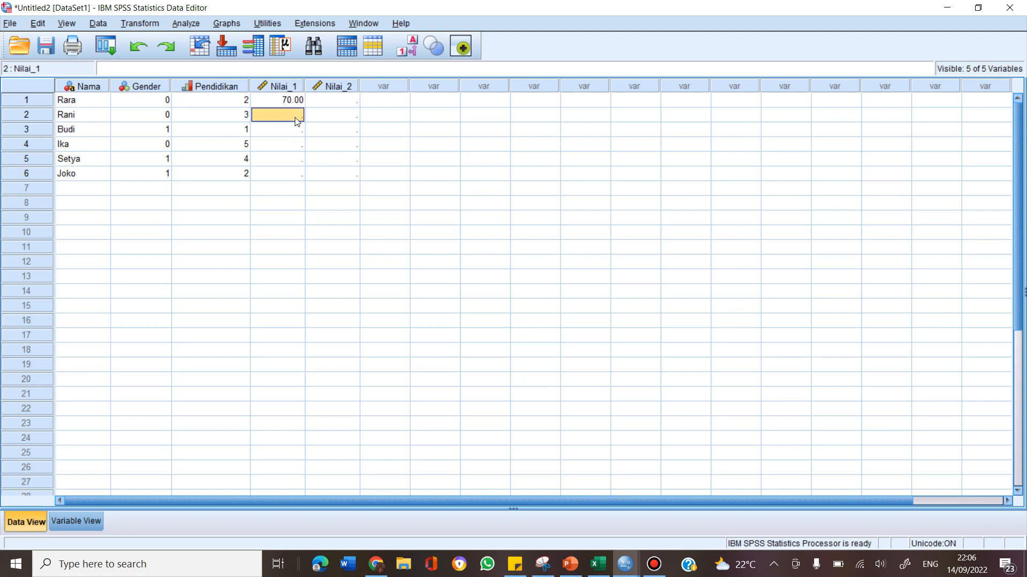
pyautogui.write('65')
pyautogui.press('Return')
pyautogui.write('55')
pyautogui.press('Return')
pyautogui.write('80')
pyautogui.press('Return')
pyautogui.write('99')
pyautogui.press('BackSpace')
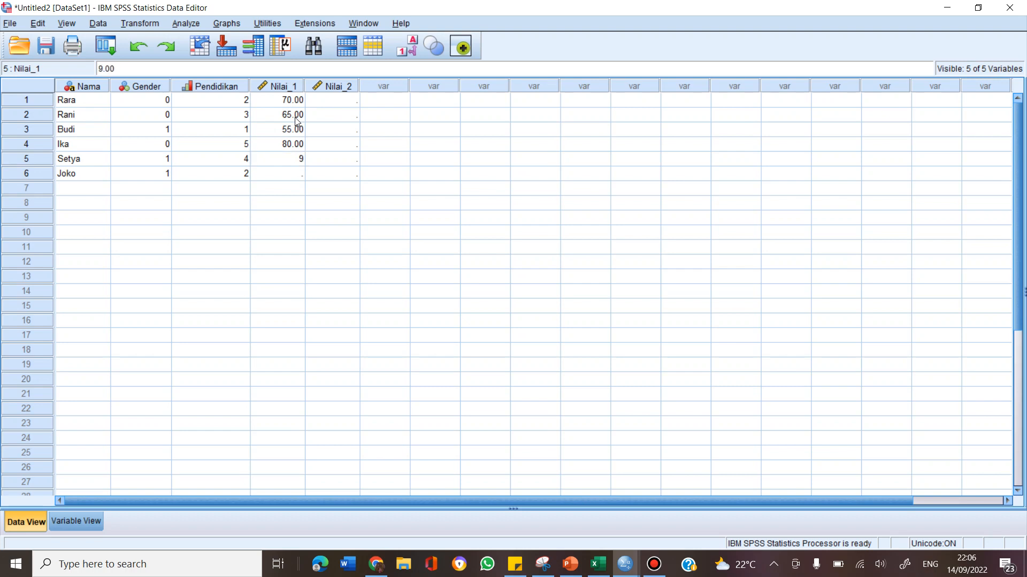
pyautogui.write('2')
pyautogui.press('Return')
pyautogui.write('80')
pyautogui.press('Return')
# Step: Enter the Nilai_2 scores 67, 56, 78, 98, 67 and 54 in rows 1 to 6
pyautogui.click(328, 101)
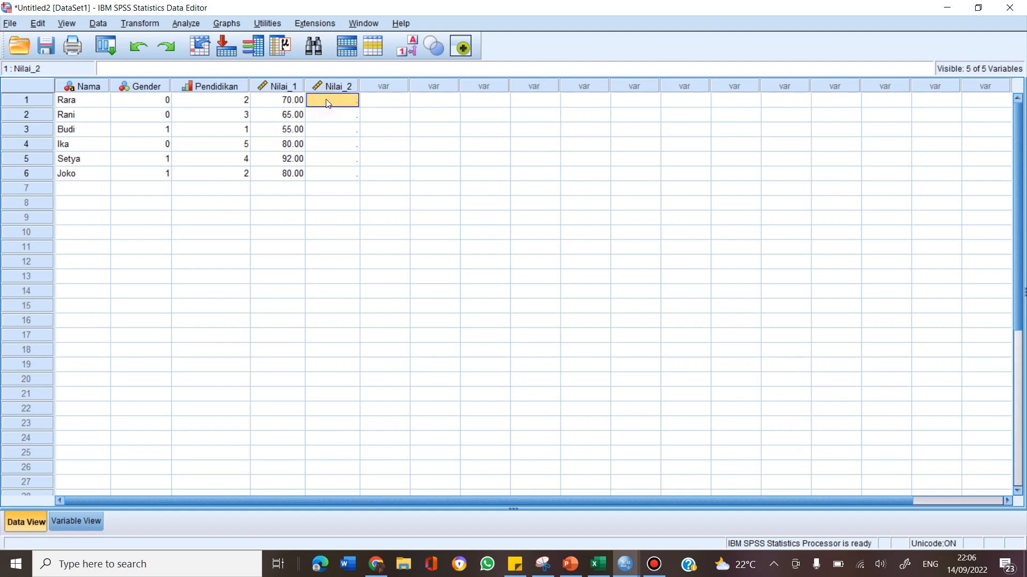
pyautogui.write('67')
pyautogui.press('Return')
pyautogui.write('56')
pyautogui.press('Return')
pyautogui.write('78')
pyautogui.press('Return')
pyautogui.write('98')
pyautogui.press('Return')
pyautogui.write('67')
pyautogui.press('Return')
pyautogui.write('54')
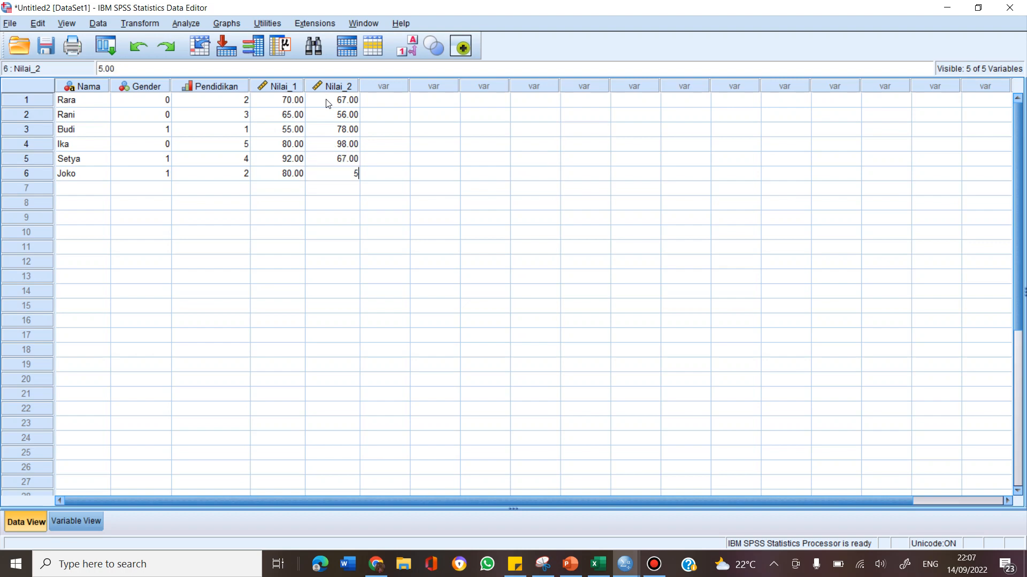
pyautogui.press('Return')
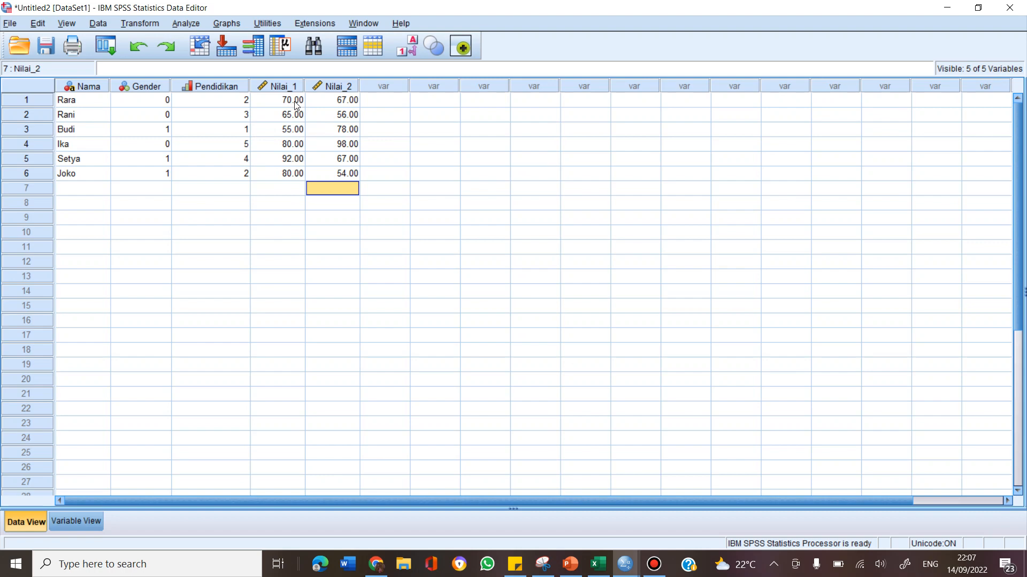
# Step: Set the decimals of the Nilai_1 and Nilai_2 variables to 0 and return to the data grid
pyautogui.click(62, 522)
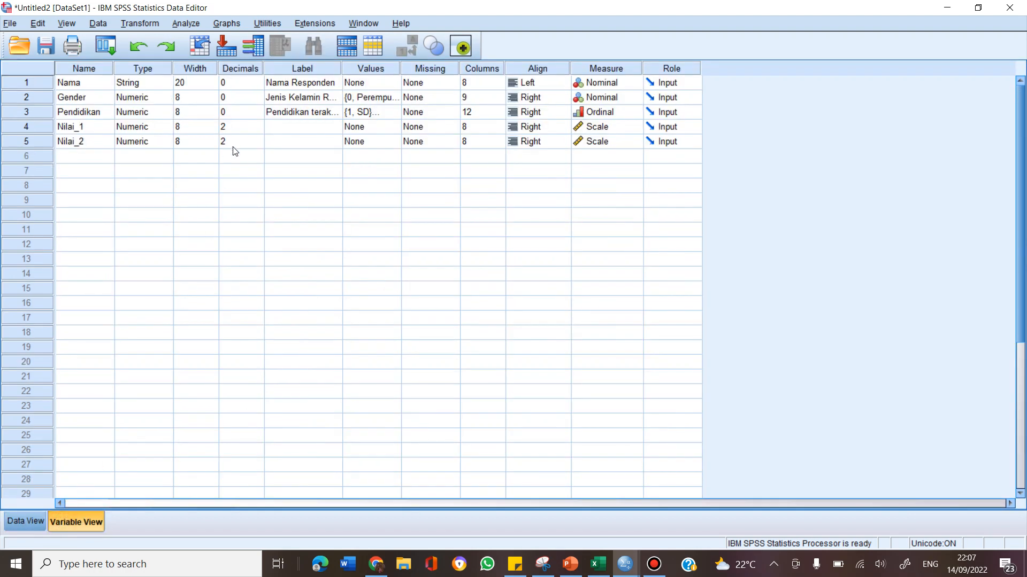
pyautogui.click(238, 130)
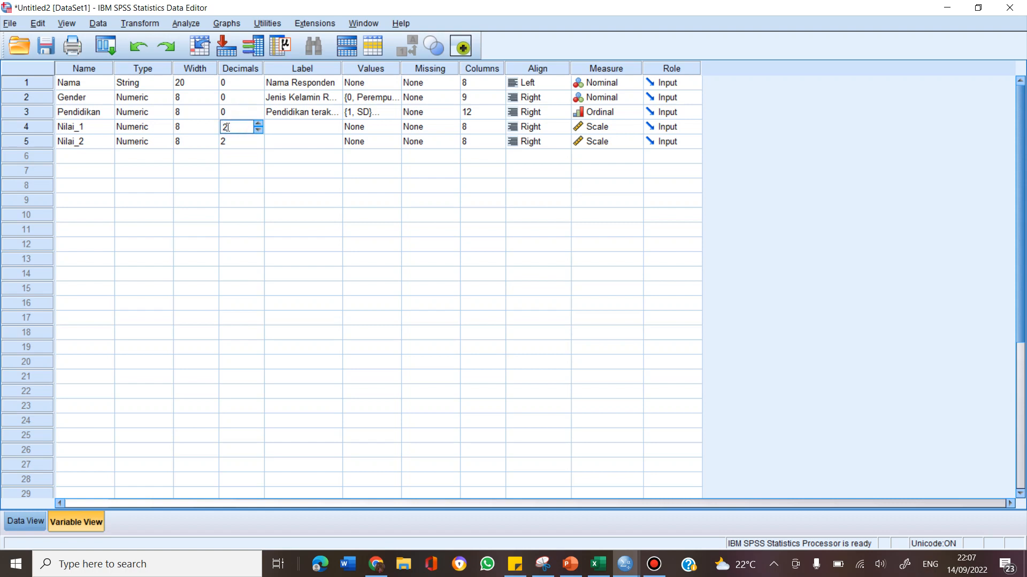
pyautogui.click(259, 130)
pyautogui.click(254, 142)
pyautogui.doubleClick(258, 144)
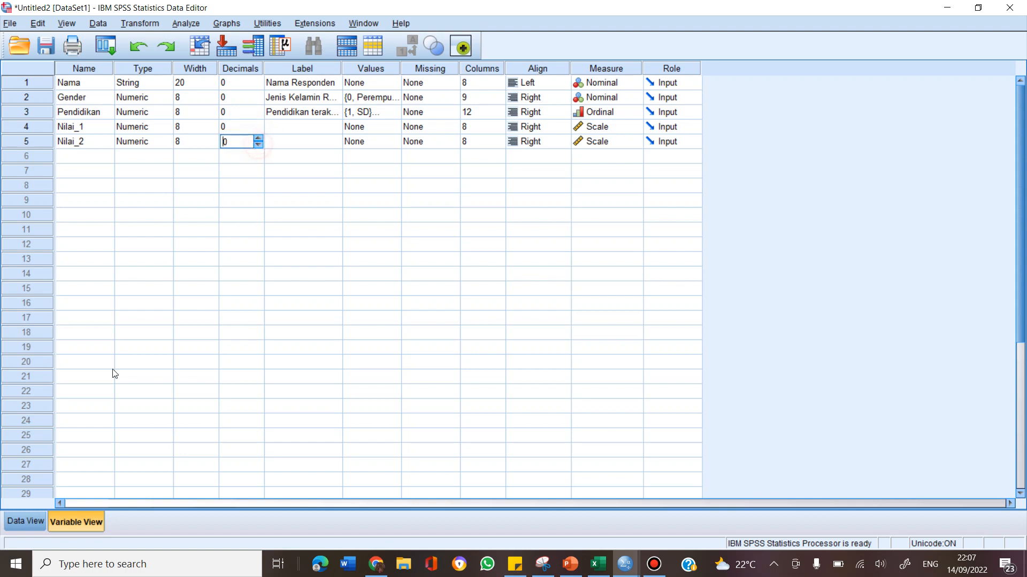
pyautogui.click(25, 522)
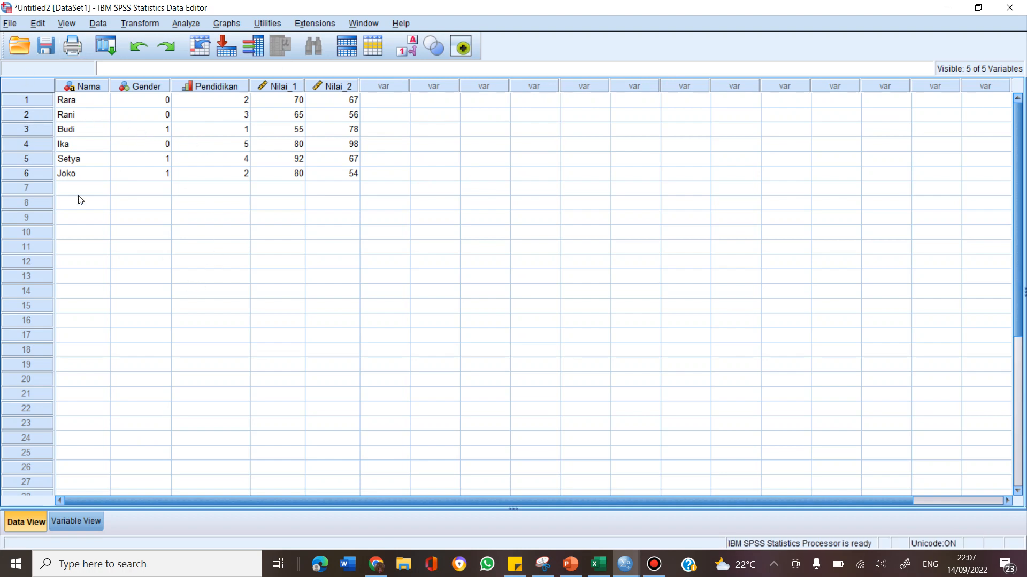
# Step: Save the dataset in the Data folder as an SPSS Statistics file named "Contoh Manaemen Data SPSS"
pyautogui.click(10, 24)
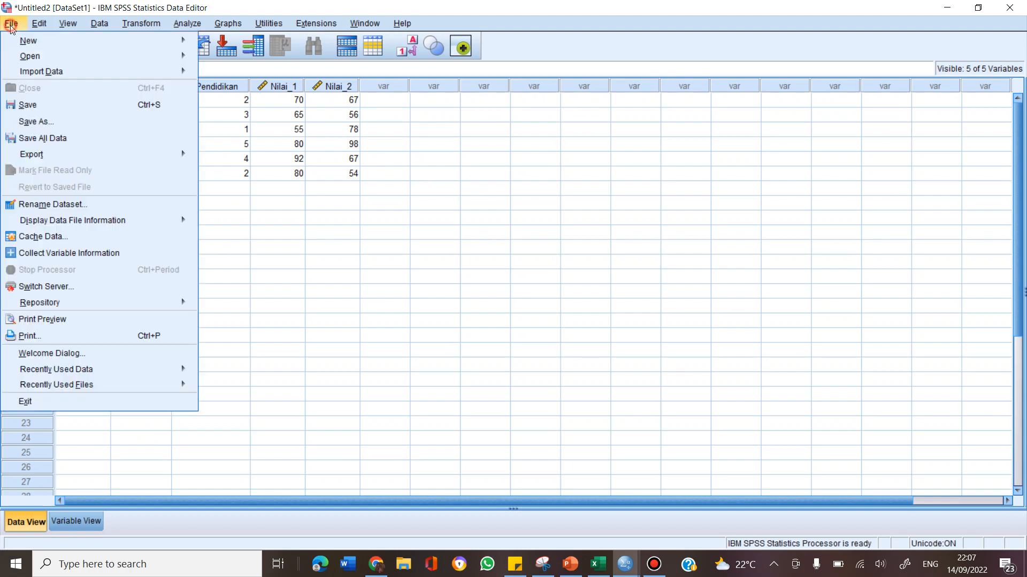
pyautogui.click(79, 108)
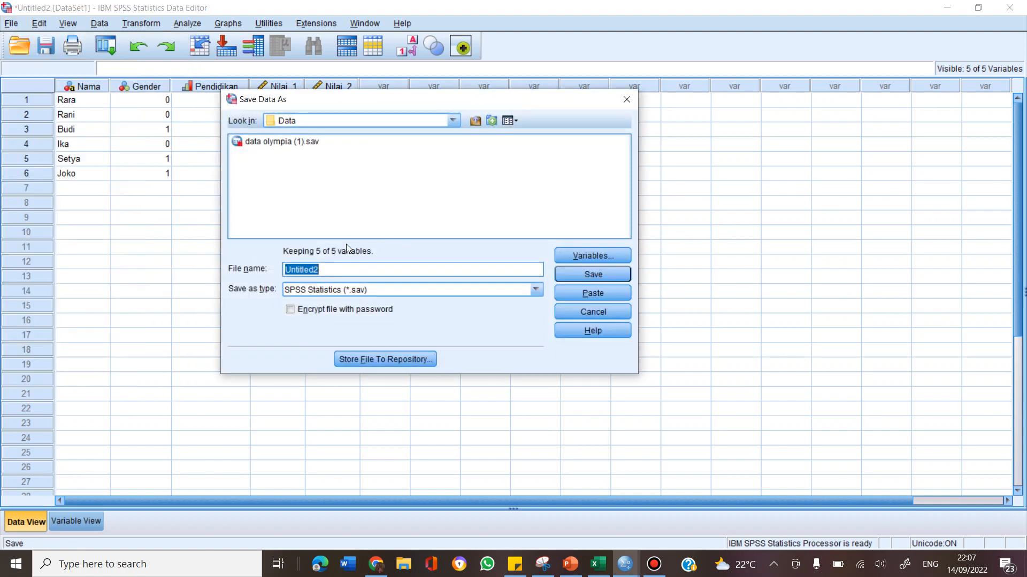
pyautogui.moveTo(339, 98); pyautogui.dragTo(415, 122)
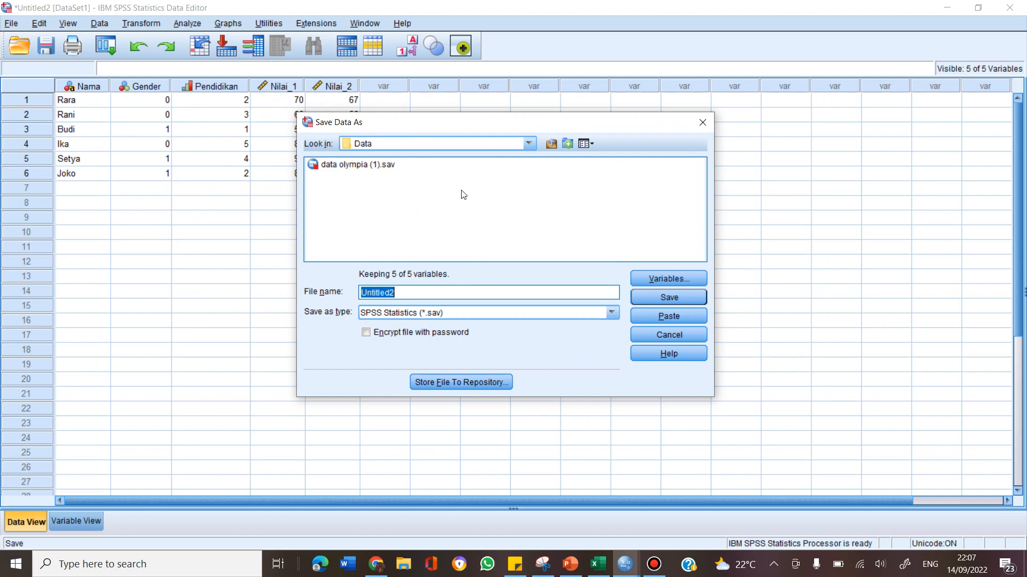
pyautogui.write('Data')
pyautogui.press('BackSpace')
pyautogui.press('BackSpace')
pyautogui.press('BackSpace')
pyautogui.press('BackSpace')
pyautogui.write('Contoh Manajemen ')
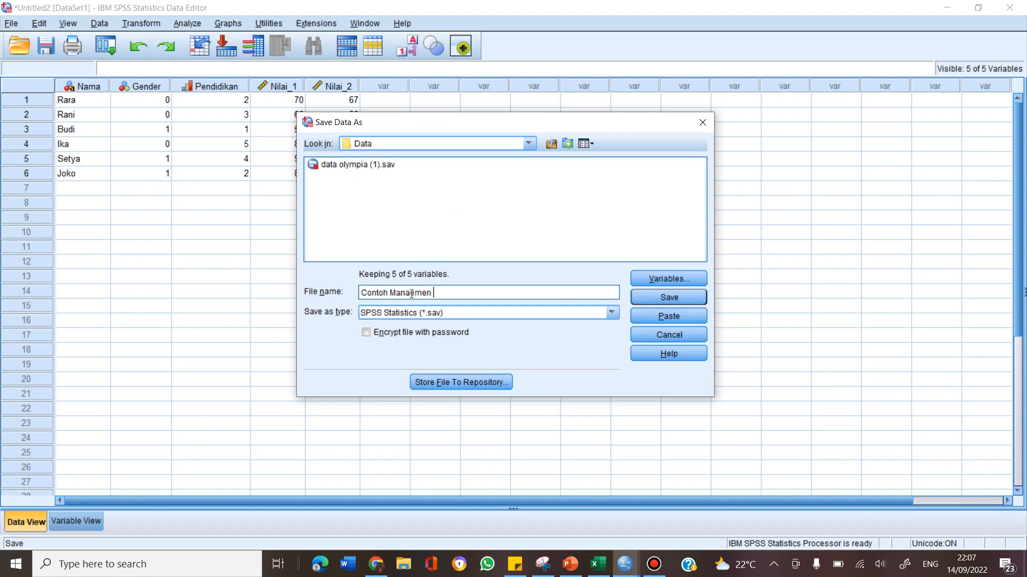
pyautogui.write('Data SPSS')
pyautogui.click(669, 297)
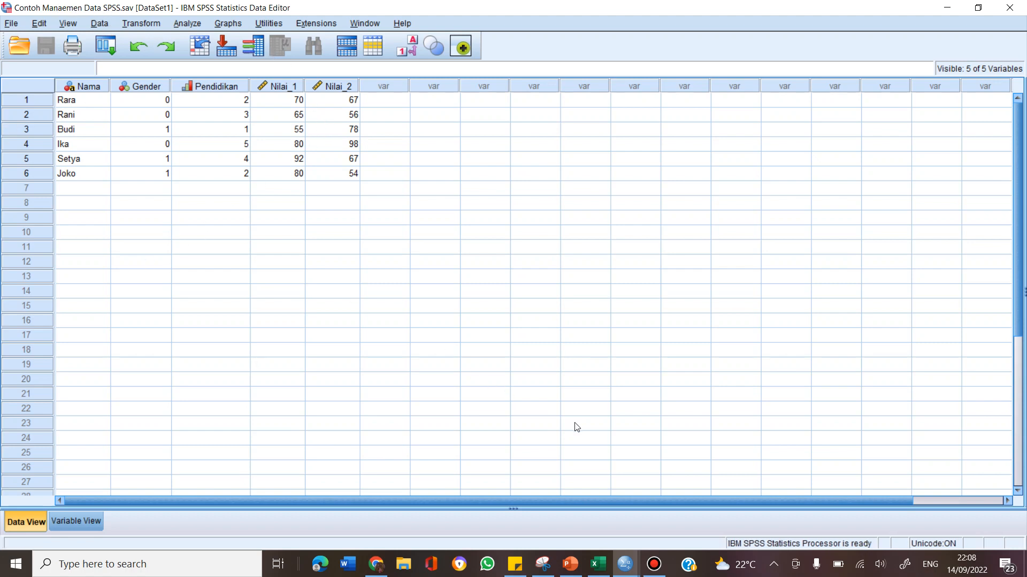
pyautogui.click(580, 565)
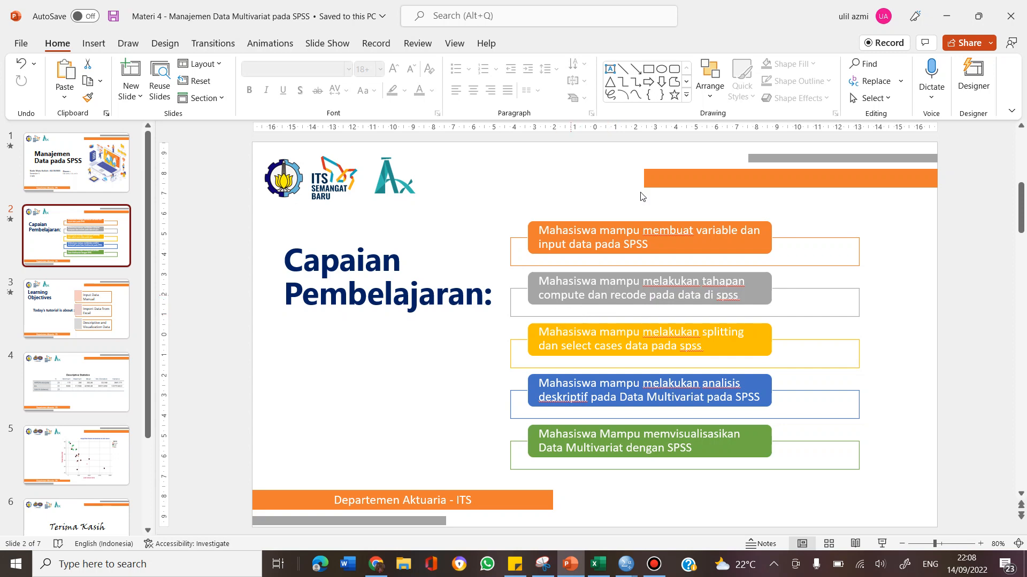
pyautogui.click(954, 25)
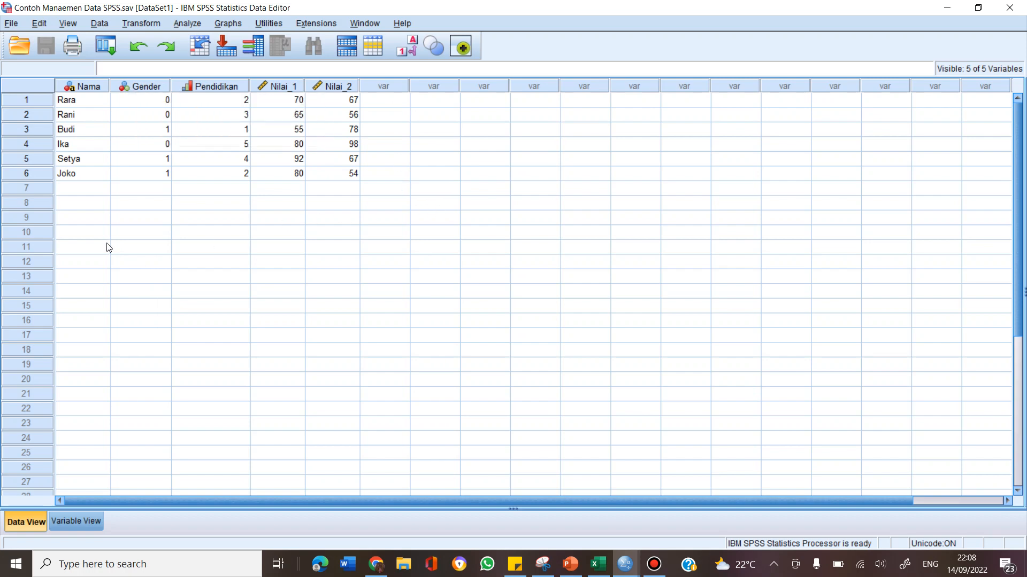
pyautogui.click(134, 26)
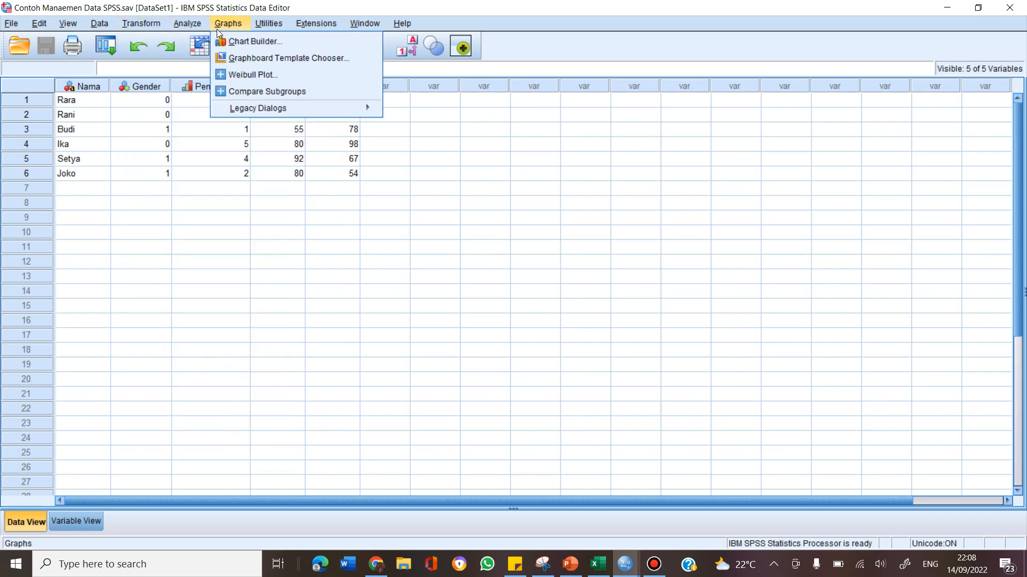
pyautogui.click(474, 8)
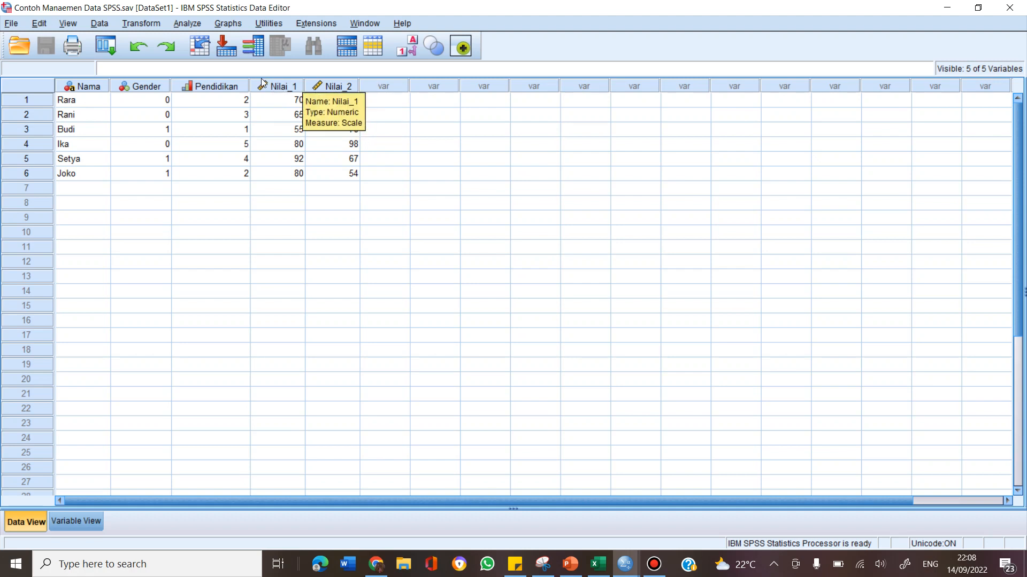
# Step: Start a Compute Variable operation with Rata_Rata as the target variable
pyautogui.click(145, 24)
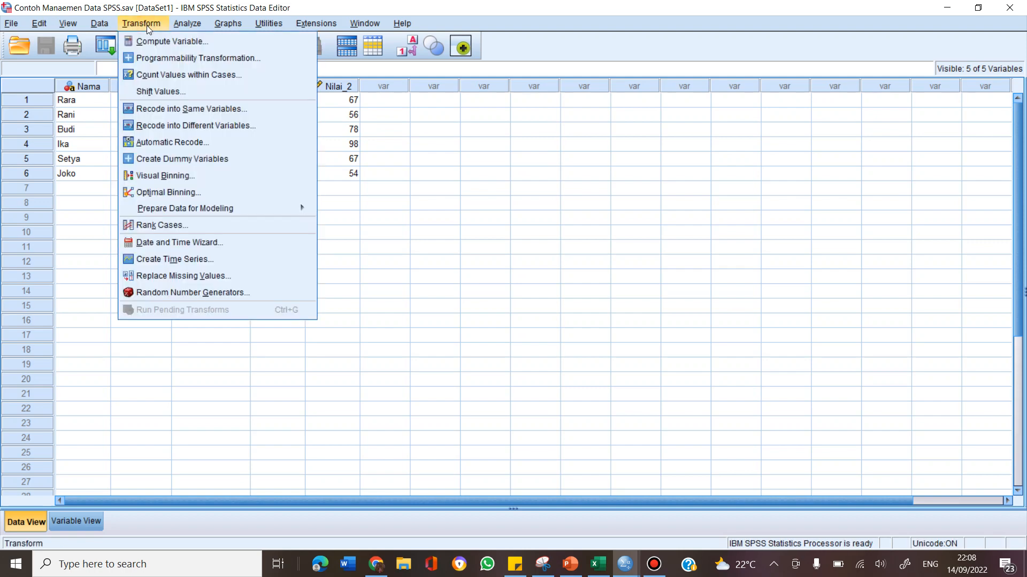
pyautogui.click(173, 41)
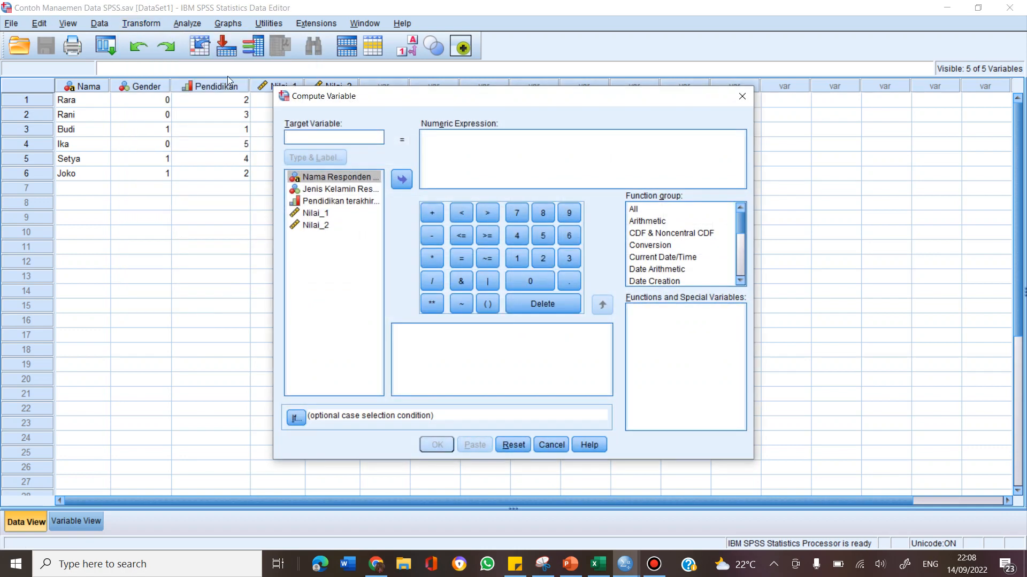
pyautogui.moveTo(372, 97); pyautogui.dragTo(421, 81)
pyautogui.click(370, 124)
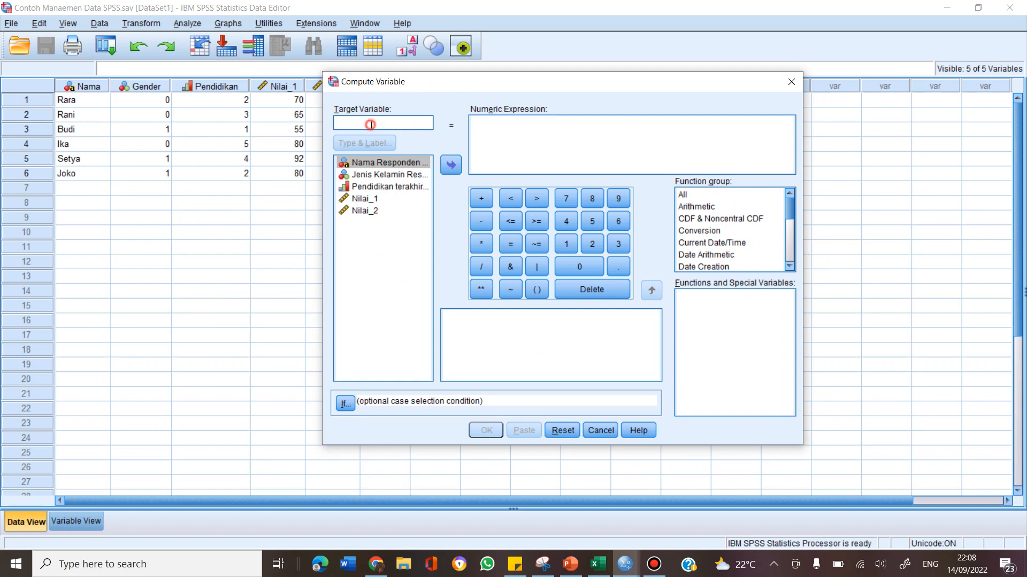
pyautogui.write('Rata')
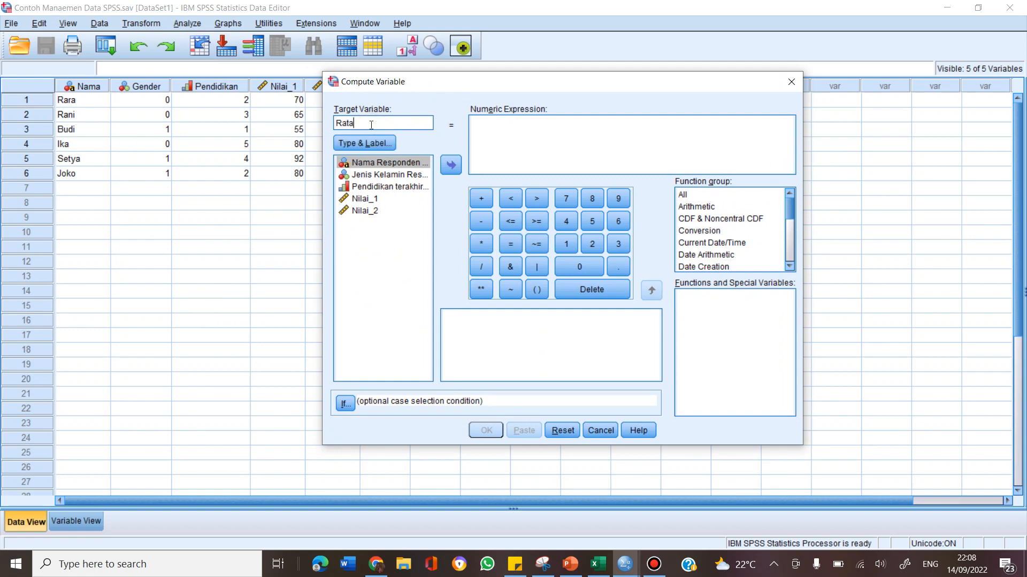
pyautogui.write('_Rata')
pyautogui.moveTo(507, 85); pyautogui.dragTo(528, 80)
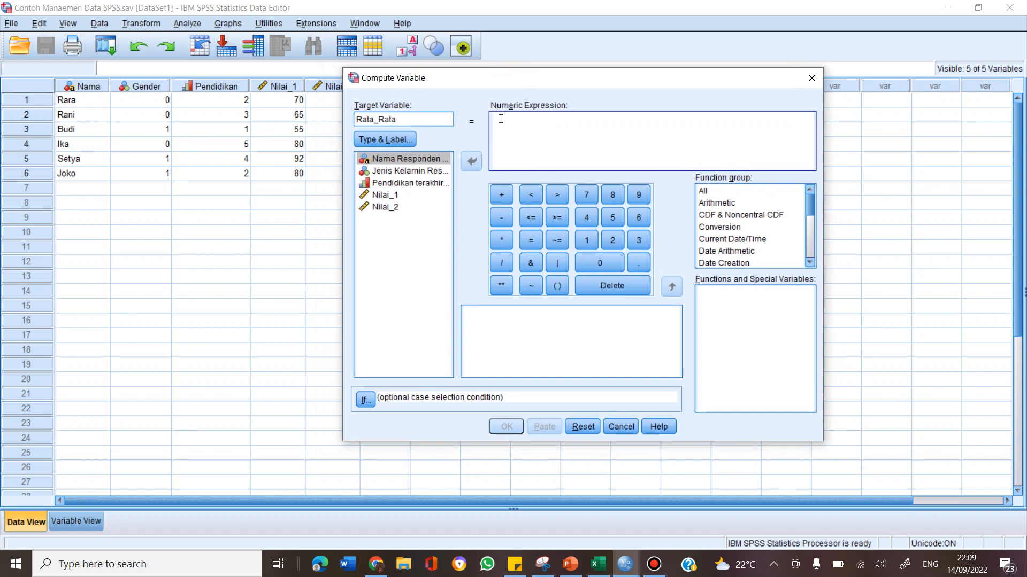
# Step: Build the numeric expression (Nilai_1 + Nilai_2)/2 for the Rata_Rata variable
pyautogui.doubleClick(386, 196)
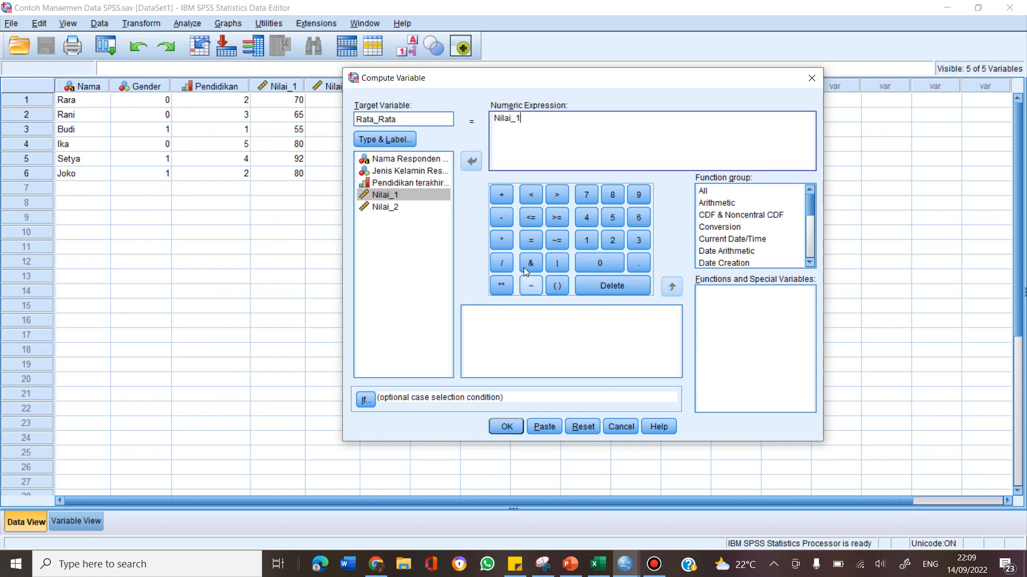
pyautogui.click(501, 193)
pyautogui.click(379, 208)
pyautogui.doubleClick(379, 207)
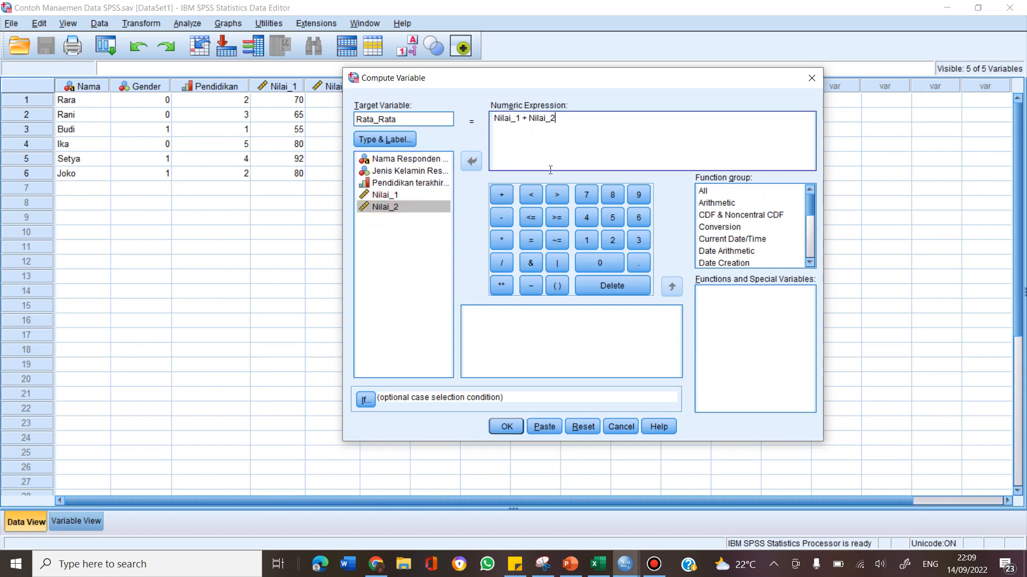
pyautogui.write(')')
pyautogui.click(493, 118)
pyautogui.write('(')
pyautogui.click(594, 133)
pyautogui.write('/')
pyautogui.click(611, 242)
pyautogui.moveTo(562, 82); pyautogui.dragTo(583, 75)
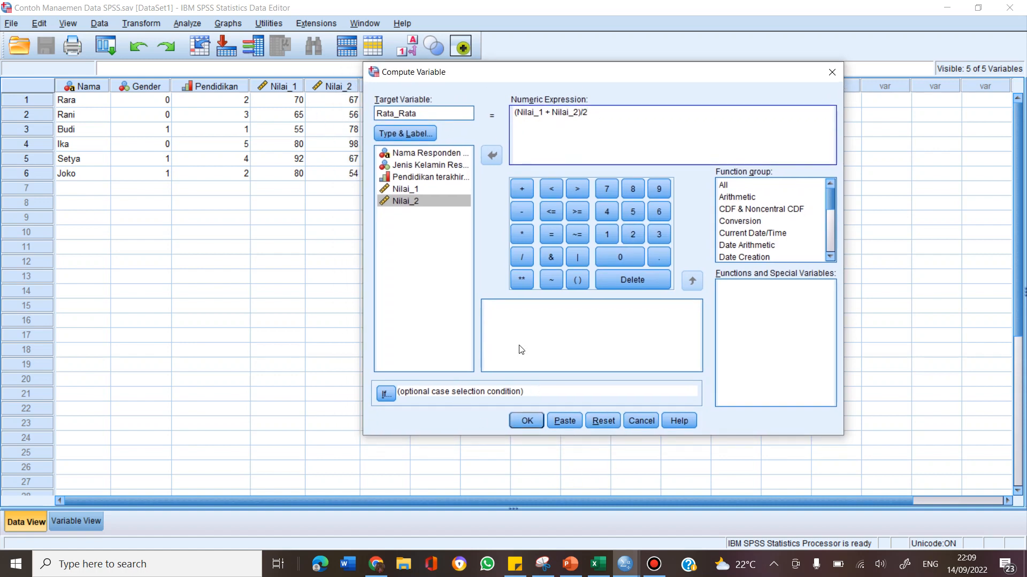
# Step: Run the Rata_Rata computation, review the output log and return to the data grid to check the new column
pyautogui.click(526, 422)
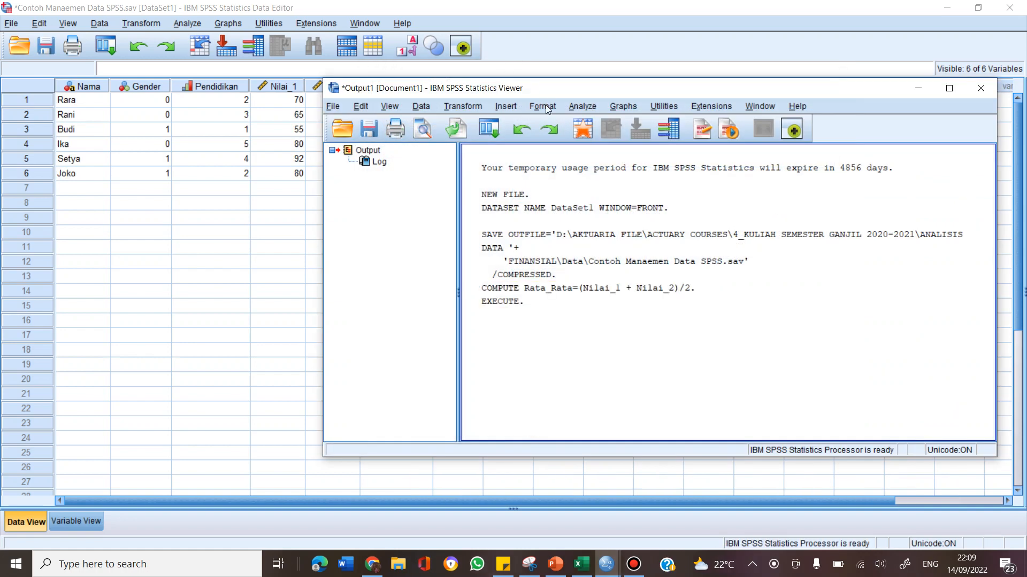
pyautogui.moveTo(523, 94); pyautogui.dragTo(507, 81)
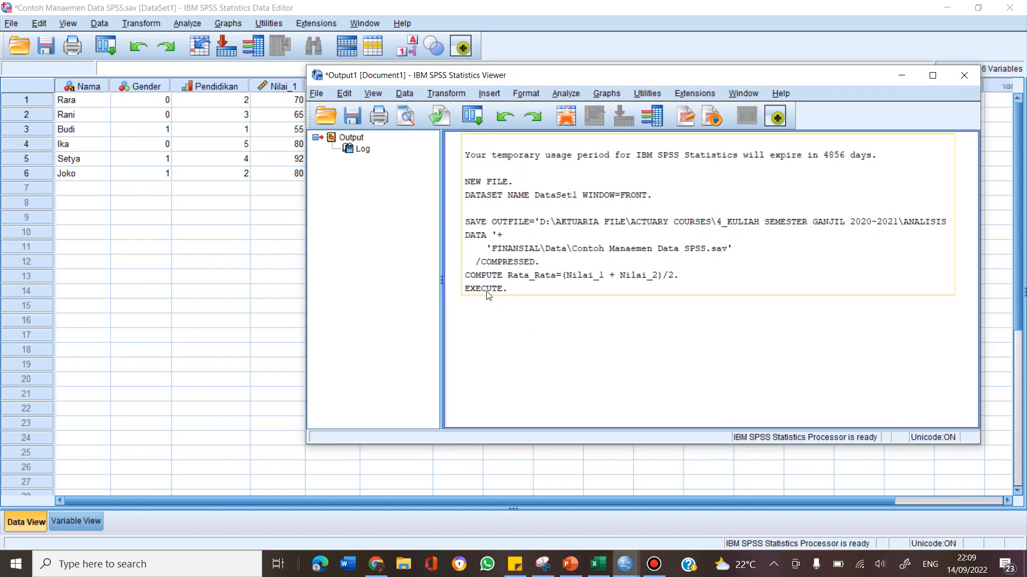
pyautogui.click(418, 10)
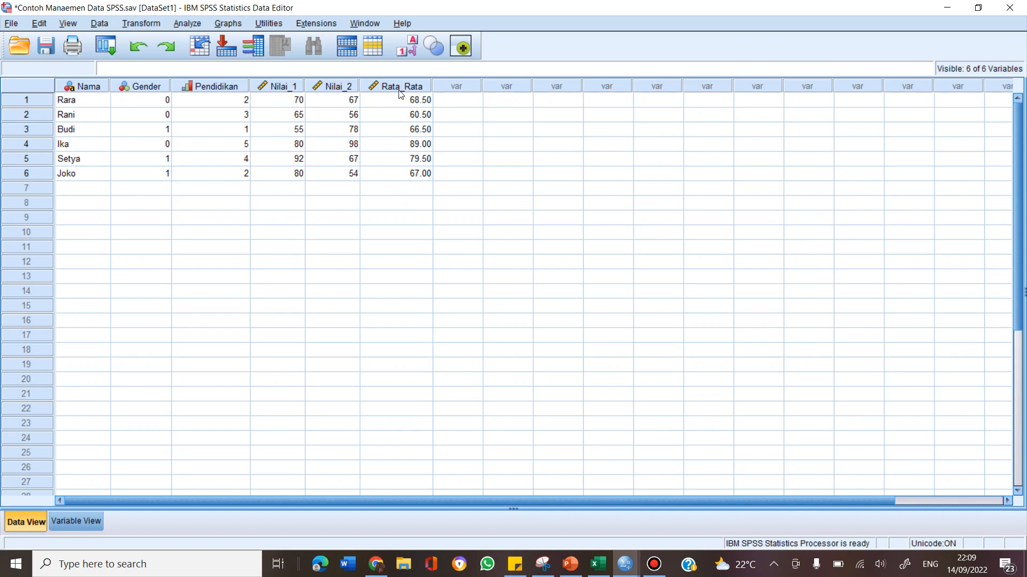
pyautogui.moveTo(400, 95)
# Step: Switch to Excel and enter the heading RECODE NILAI in cell G2
pyautogui.click(601, 571)
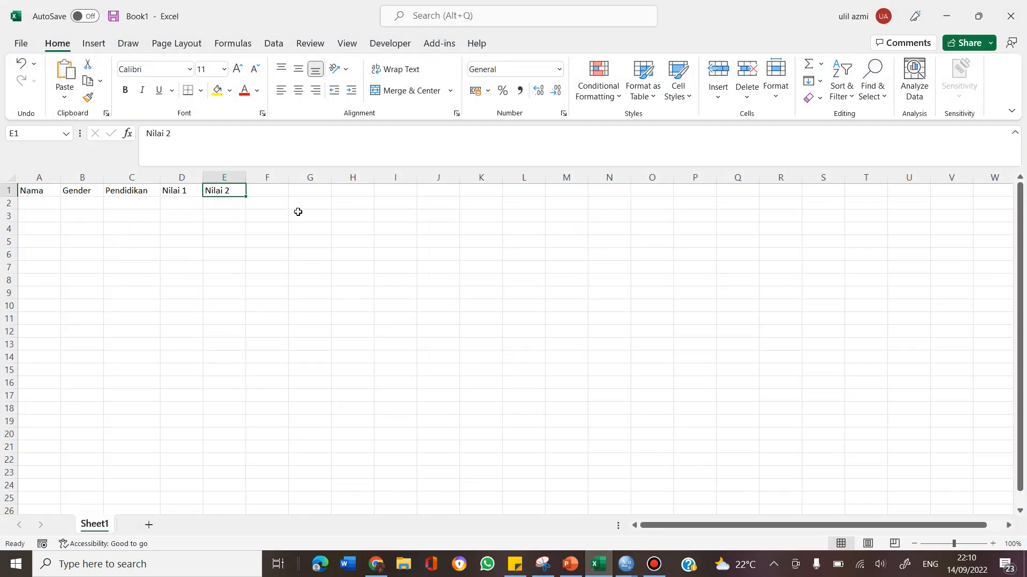
pyautogui.click(316, 205)
pyautogui.write('RE')
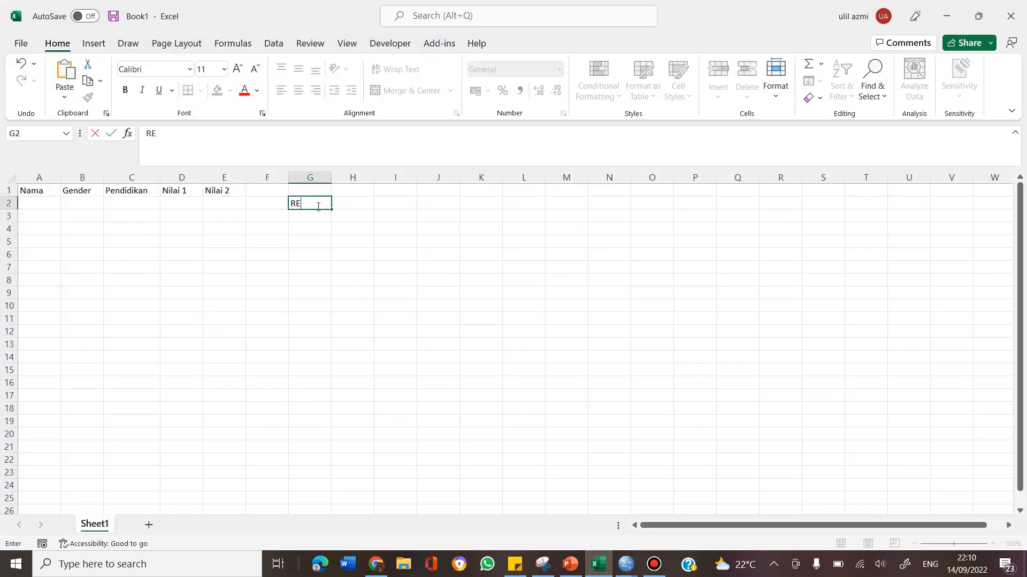
pyautogui.write('CODE NILAI')
pyautogui.press('Return')
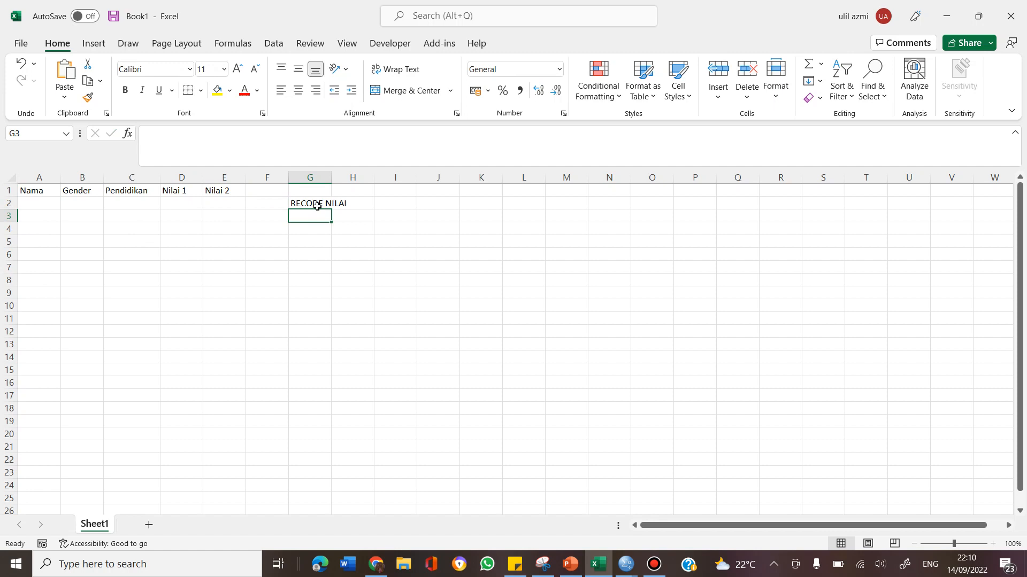
# Step: Enter the first recode rule in row 3, <65 in G3 with grade C in H3, checking the SPSS averages meanwhile
pyautogui.write('<')
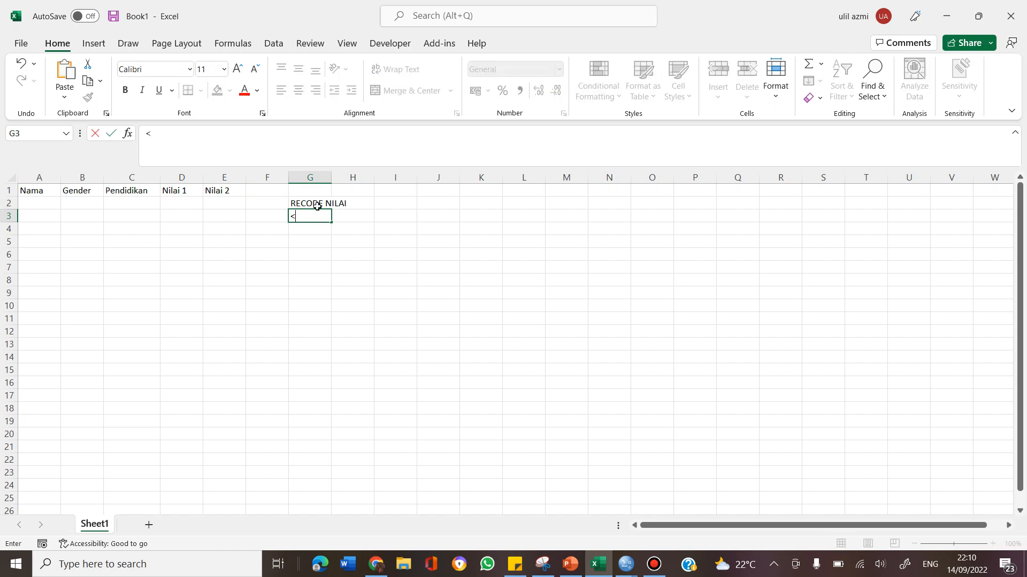
pyautogui.click(601, 568)
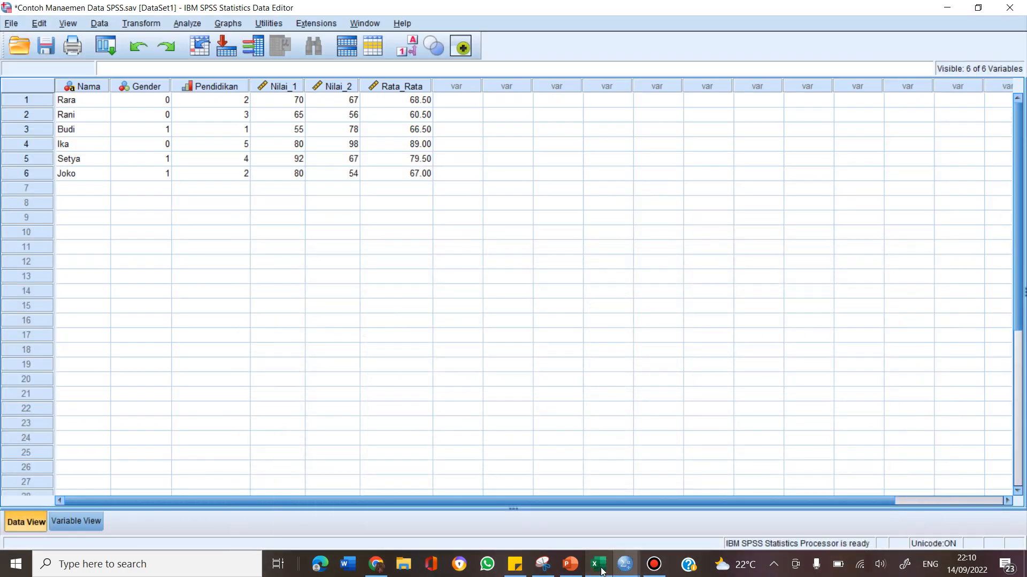
pyautogui.click(600, 568)
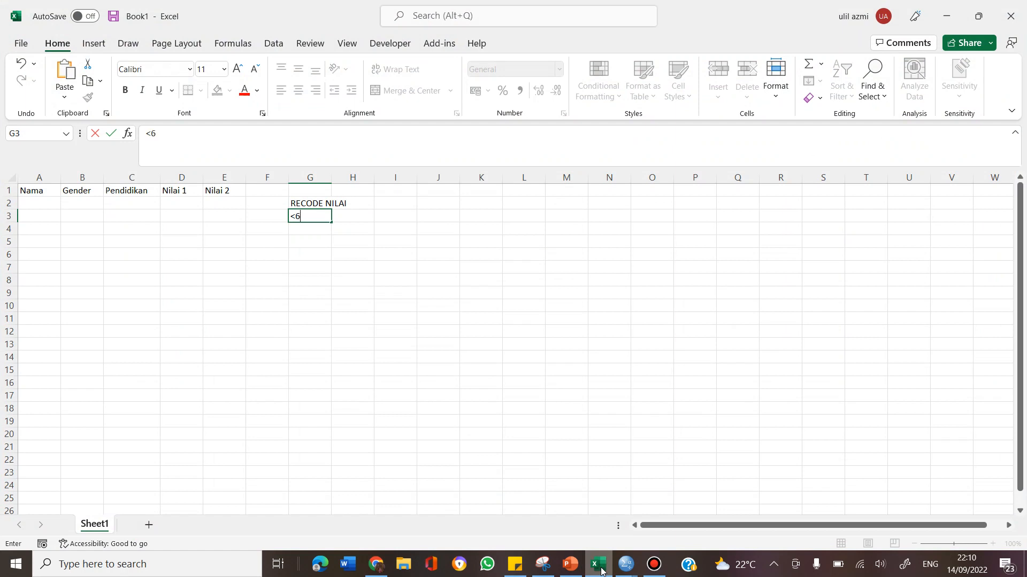
pyautogui.press('Tab')
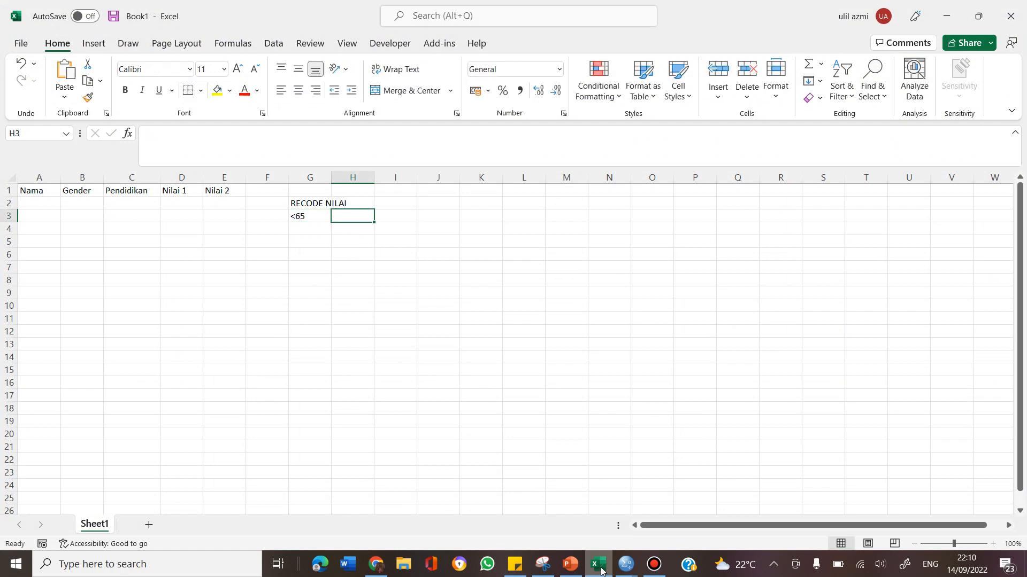
pyautogui.write('C')
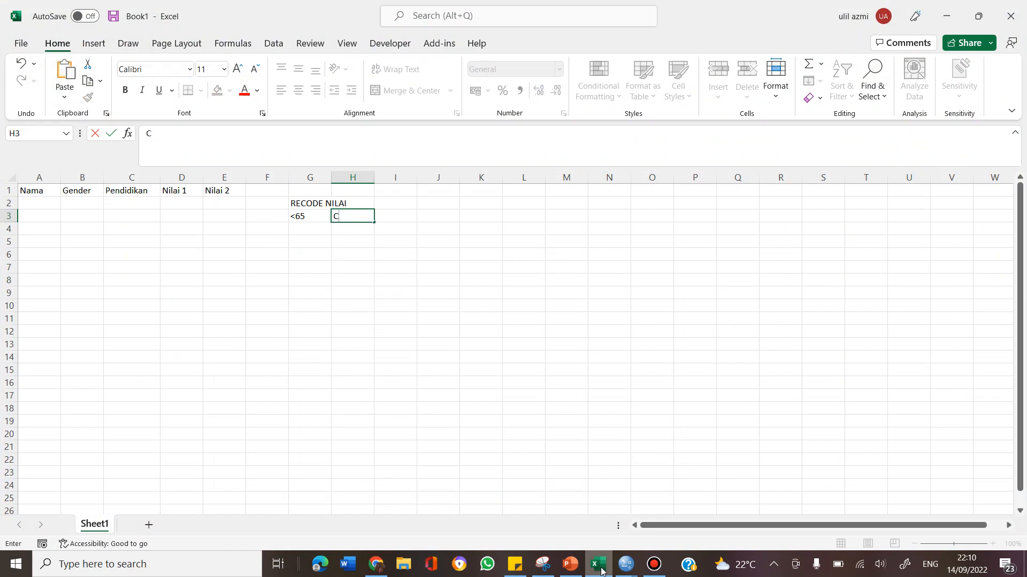
pyautogui.press('Return')
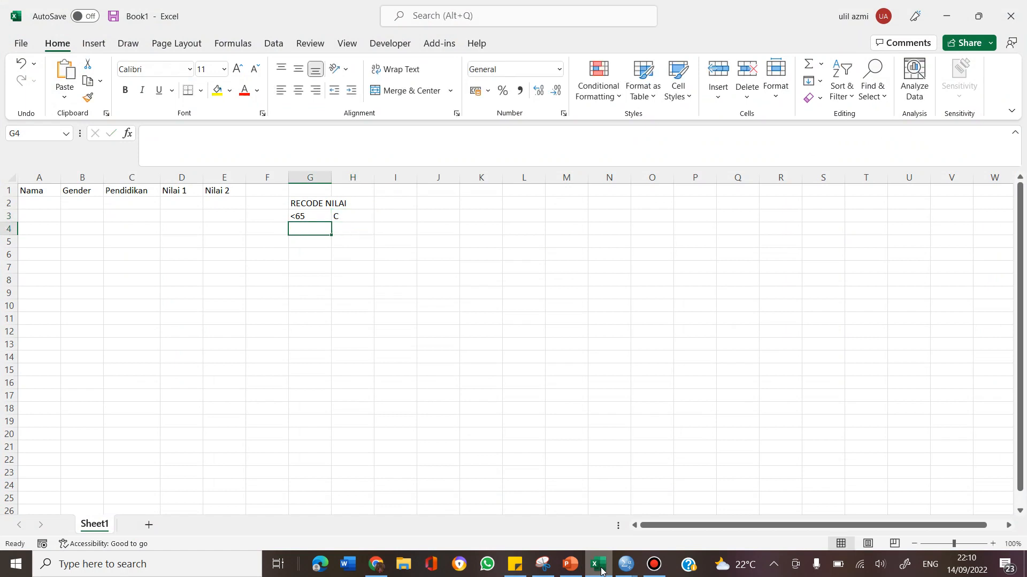
# Step: Add the remaining recode rules below, 66-75 with grade B and >75 with grade A
pyautogui.write('6')
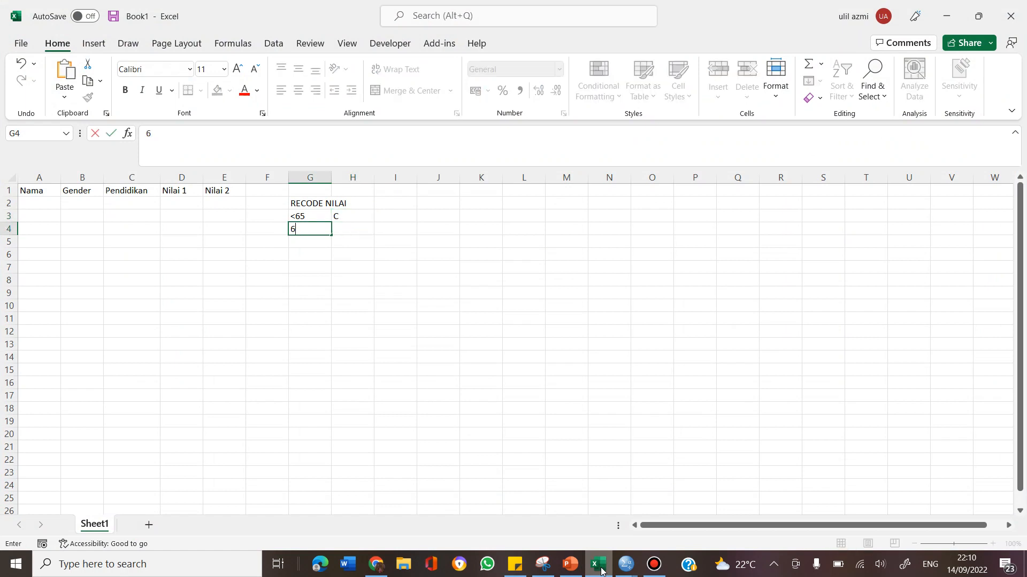
pyautogui.write('6-75')
pyautogui.press('Tab')
pyautogui.write('B')
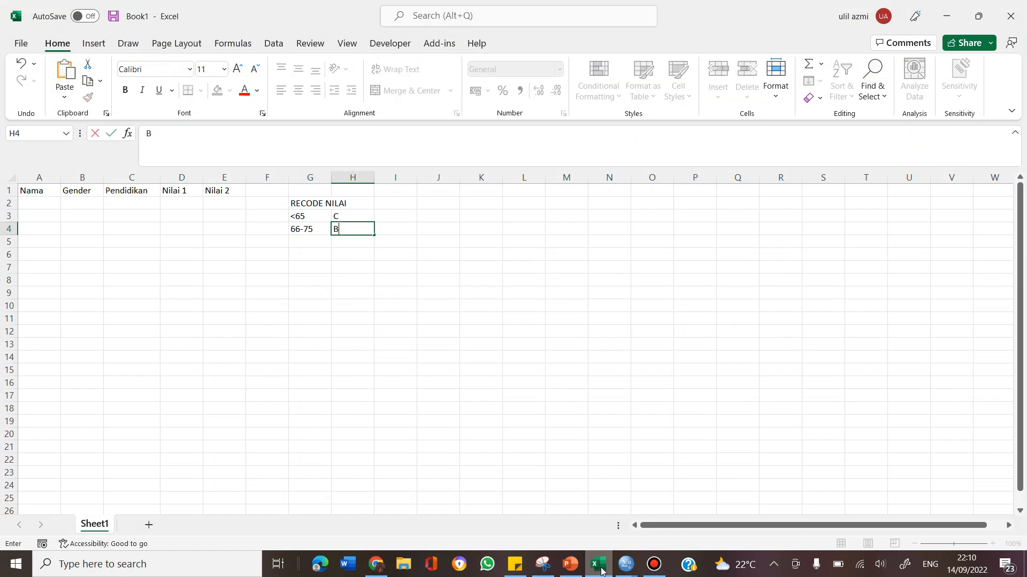
pyautogui.press('Return')
pyautogui.write('>75')
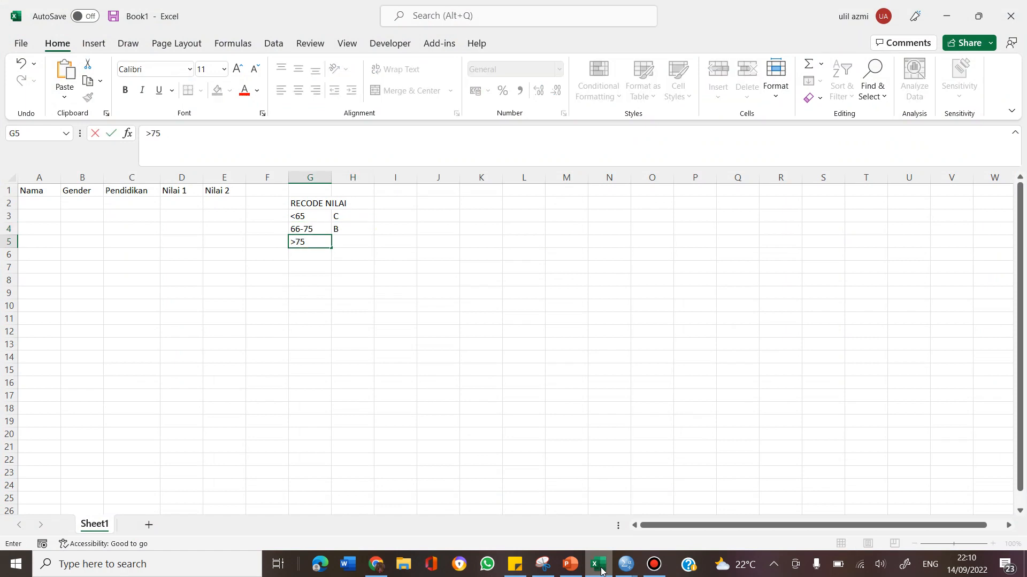
pyautogui.press('Tab')
pyautogui.write('A')
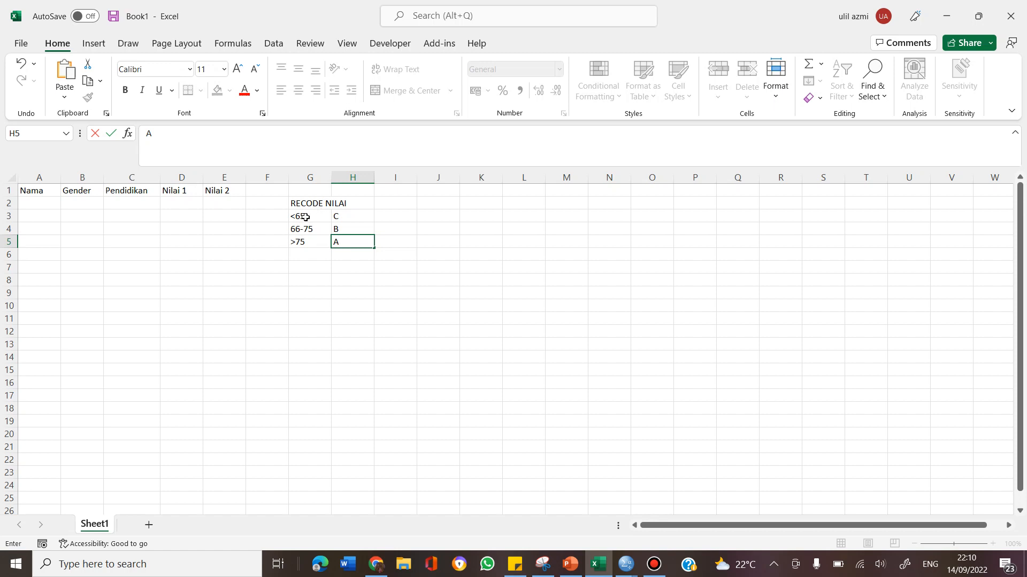
pyautogui.click(346, 217)
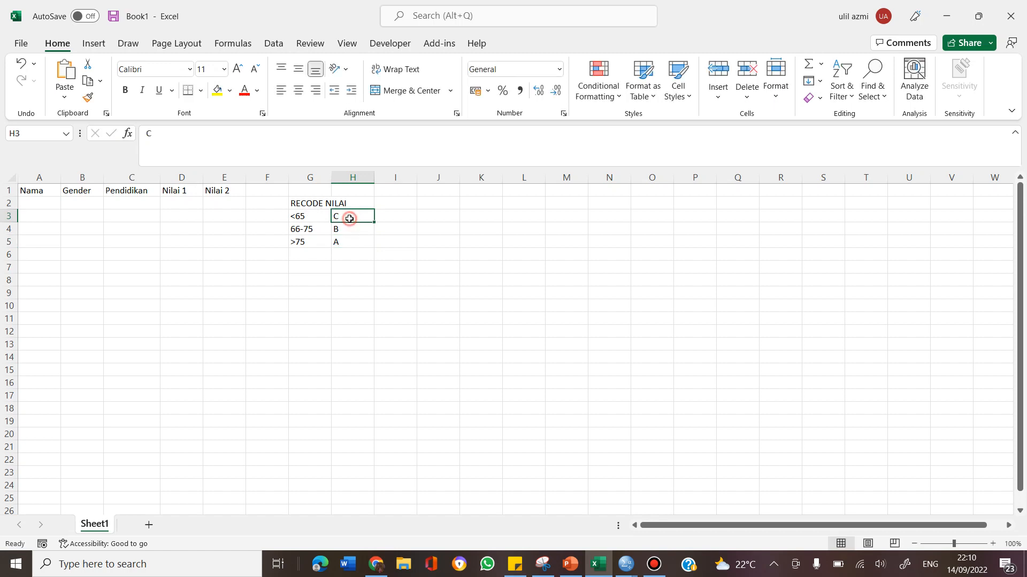
# Step: Shrink the Excel window, place it beside the SPSS data columns, and return to the SPSS Data Editor
pyautogui.click(976, 16)
pyautogui.moveTo(409, 167); pyautogui.dragTo(653, 52)
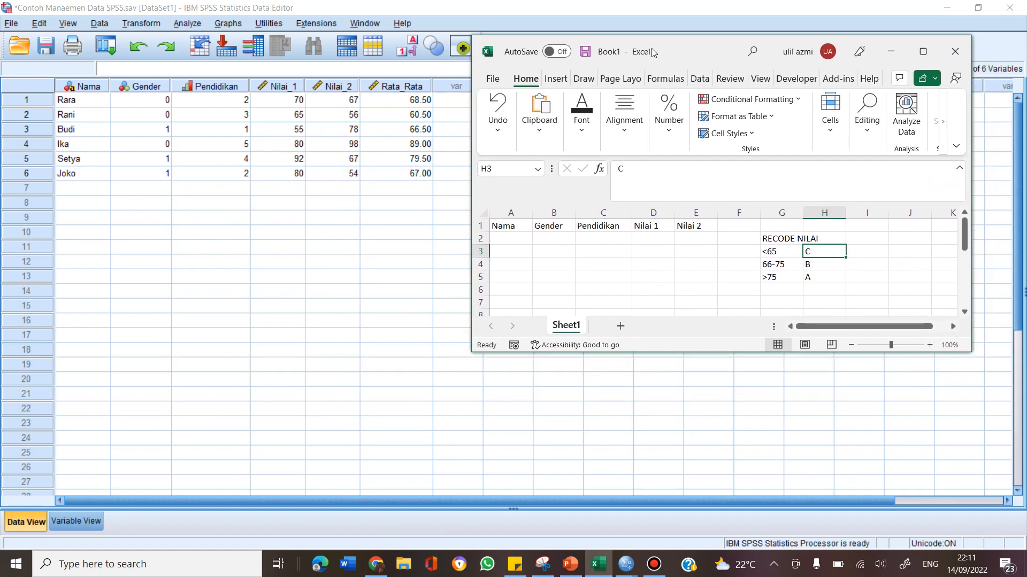
pyautogui.click(395, 202)
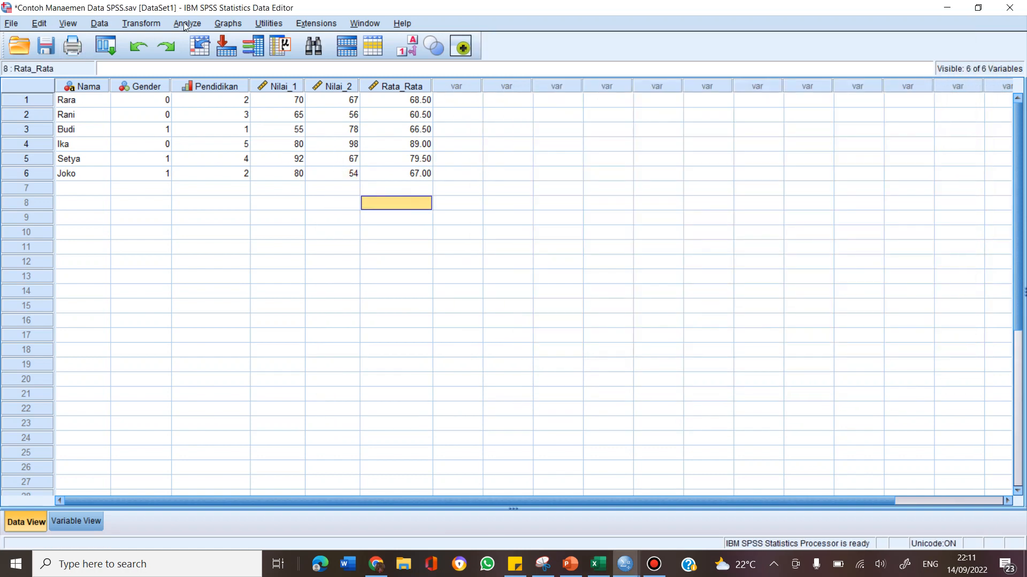
# Step: Start a Recode into Different Variables operation with Rata_Rata as the input variable
pyautogui.click(139, 25)
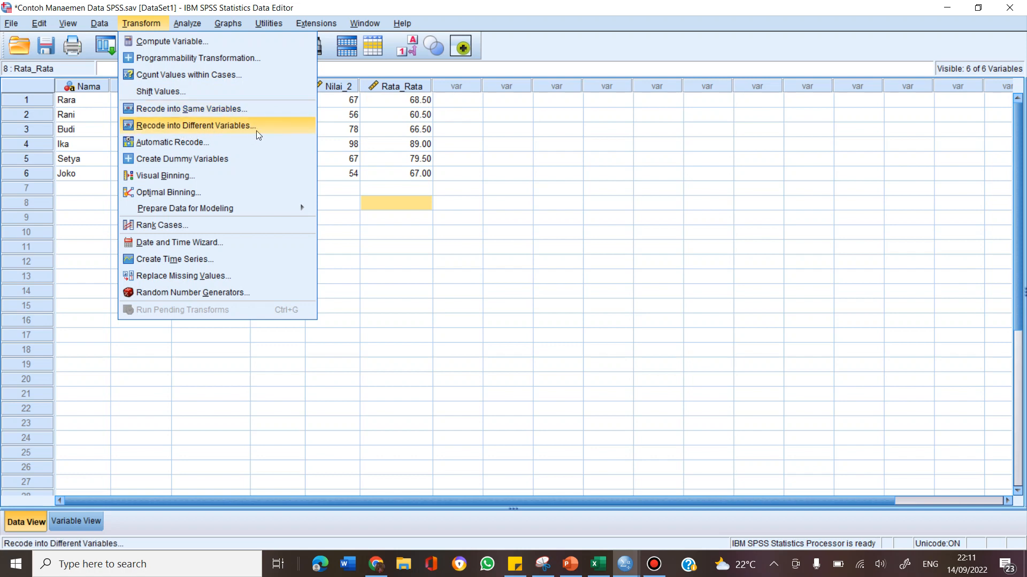
pyautogui.click(195, 125)
pyautogui.moveTo(447, 171); pyautogui.dragTo(508, 114)
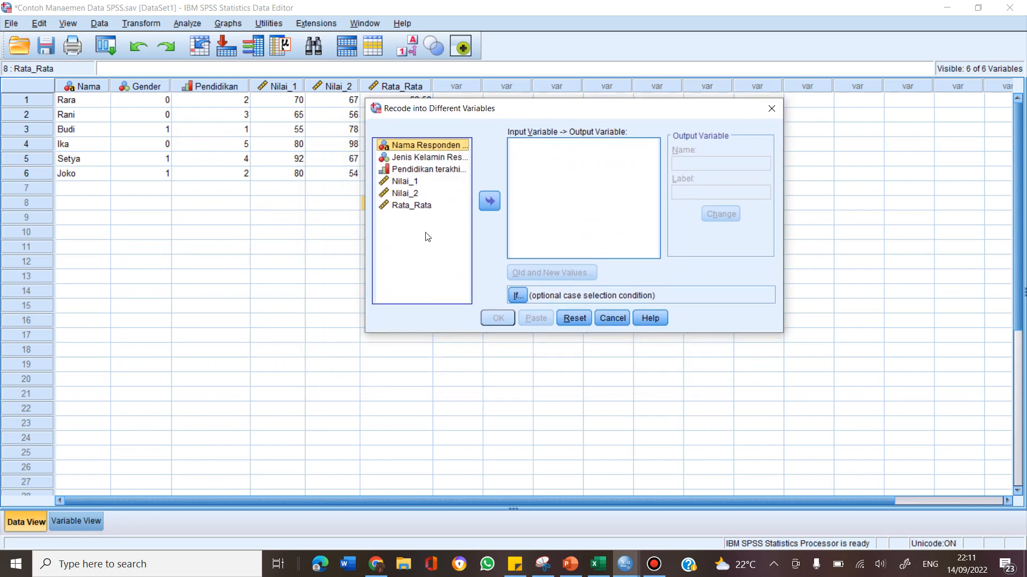
pyautogui.click(416, 207)
pyautogui.click(488, 204)
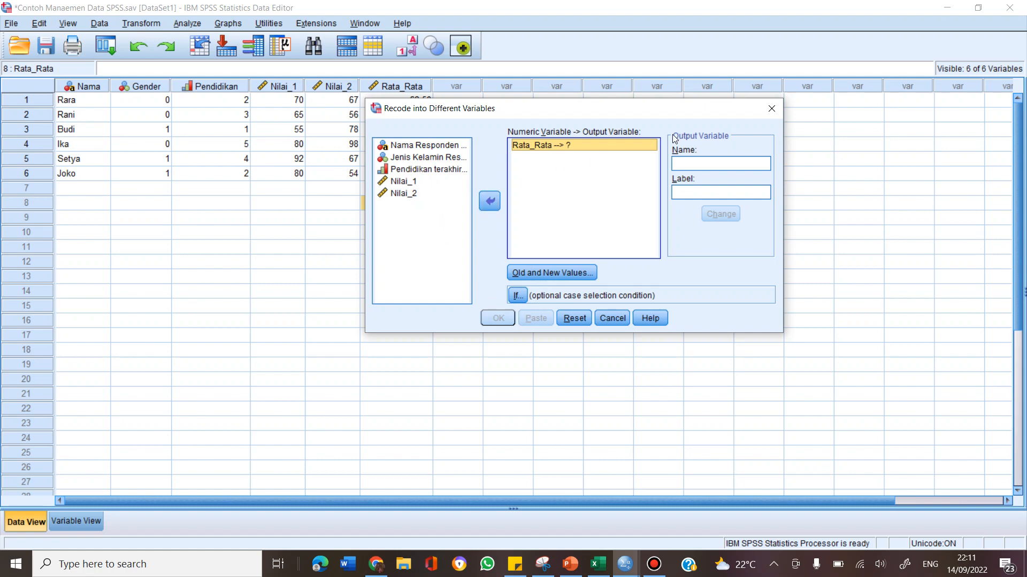
# Step: Name the output variable Keterangan with the label Keterangan Nilai and apply it to Rata_Rata
pyautogui.click(694, 165)
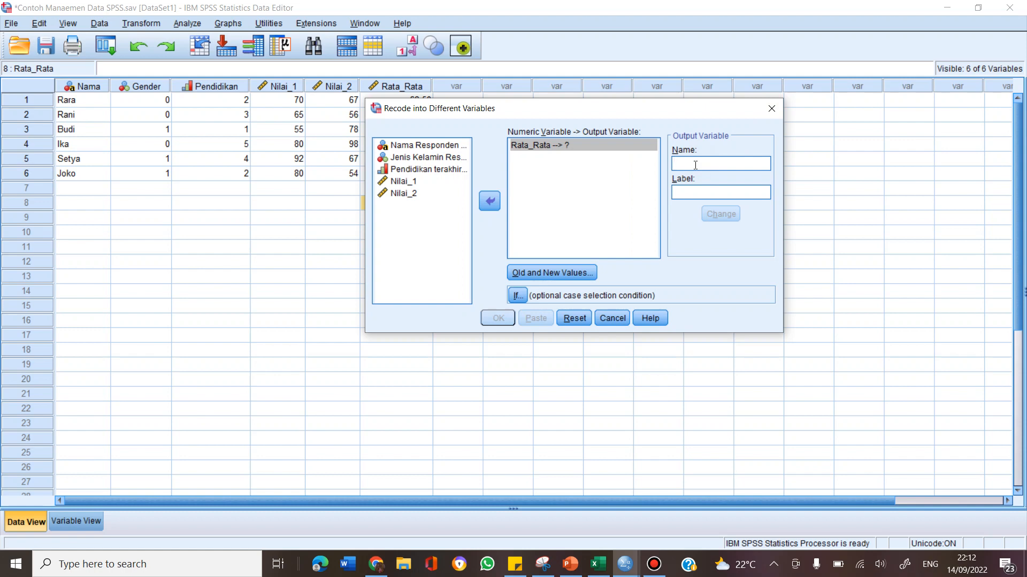
pyautogui.write('K')
pyautogui.press('BackSpace')
pyautogui.write('Keterangan')
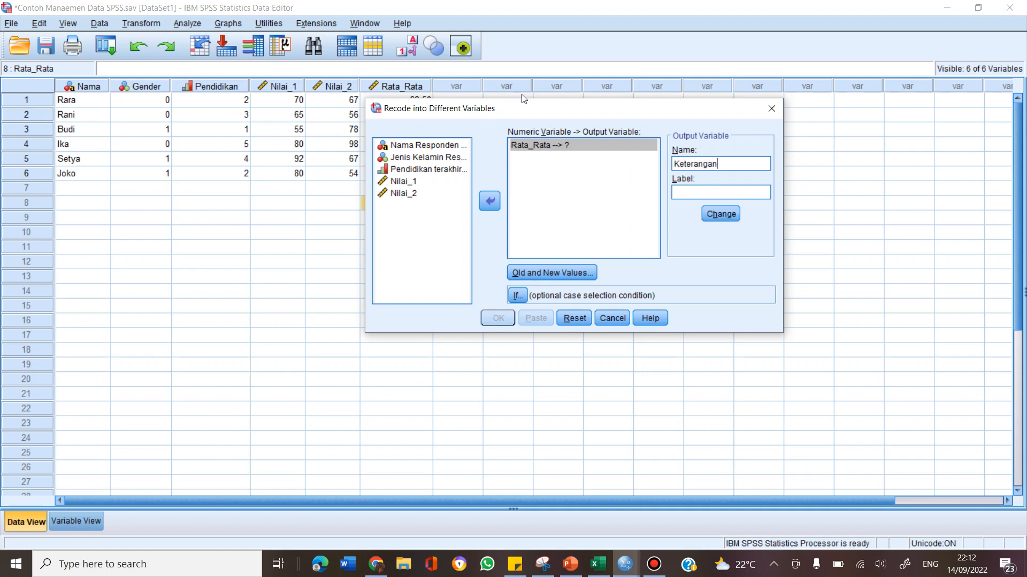
pyautogui.click(694, 198)
pyautogui.write('Keterangan Nilai')
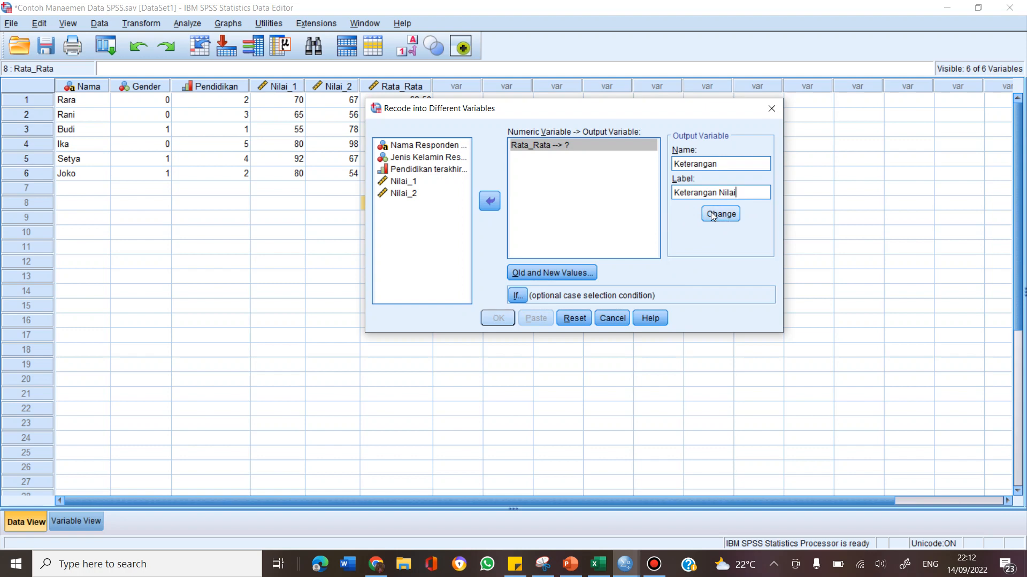
pyautogui.click(732, 216)
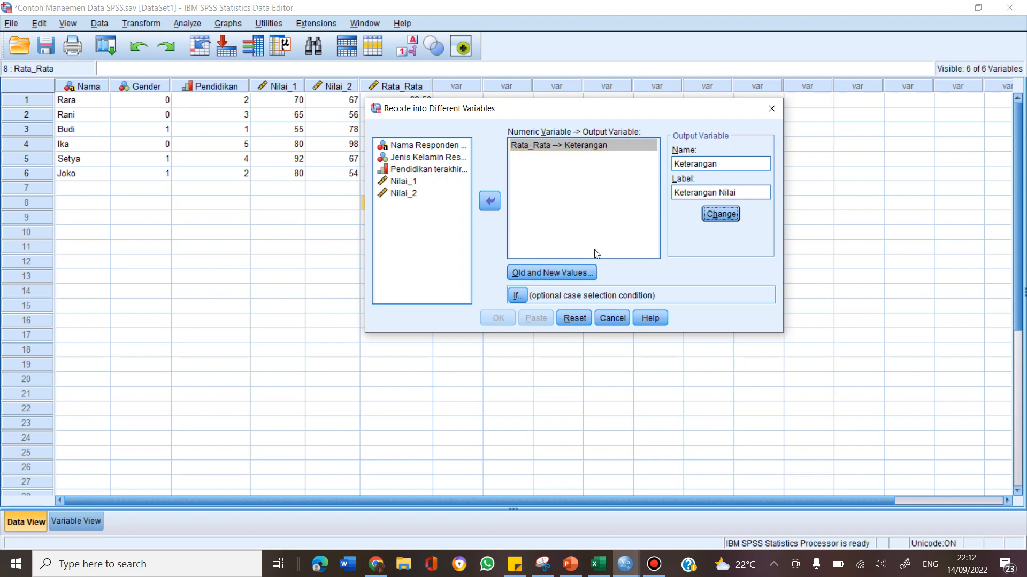
# Step: Open the Old and New Values definitions and consult the RECODE NILAI table in Excel
pyautogui.click(550, 276)
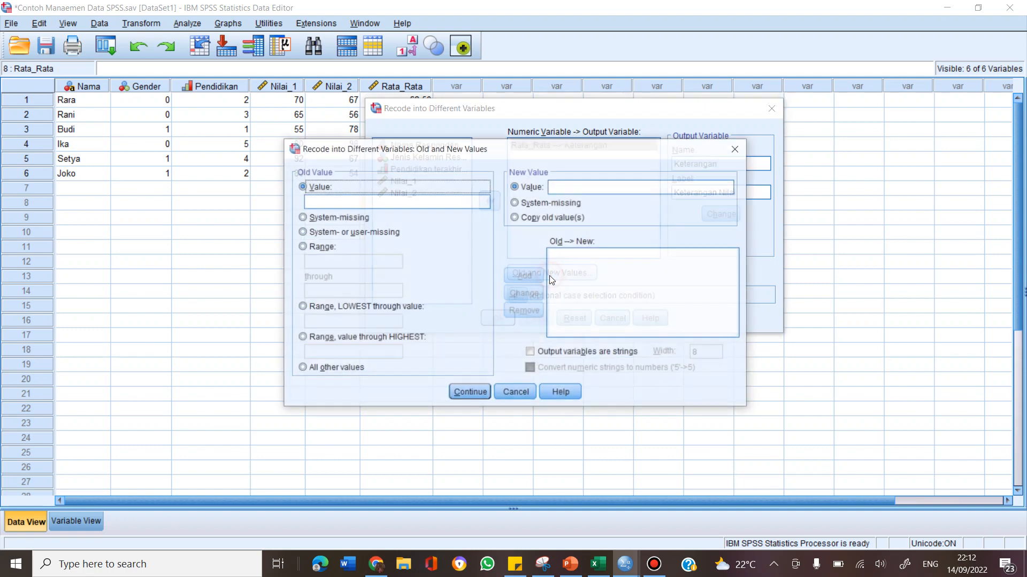
pyautogui.moveTo(426, 157); pyautogui.dragTo(394, 170)
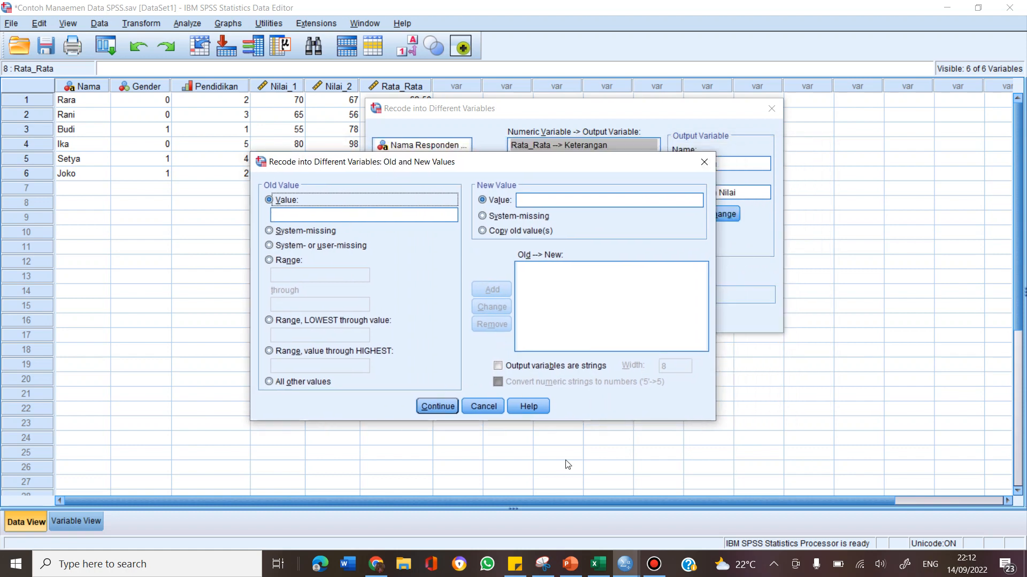
pyautogui.click(598, 564)
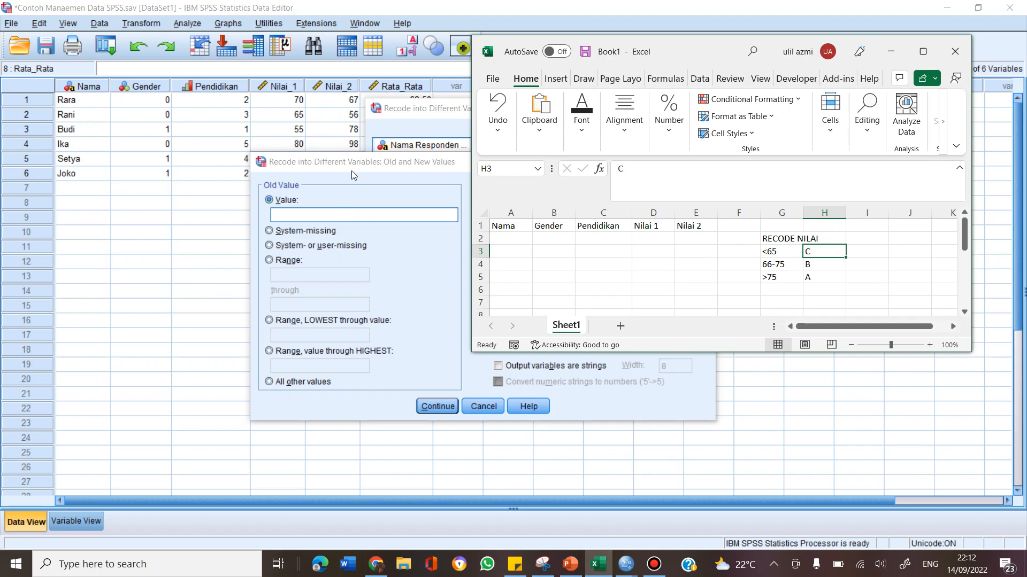
pyautogui.click(378, 164)
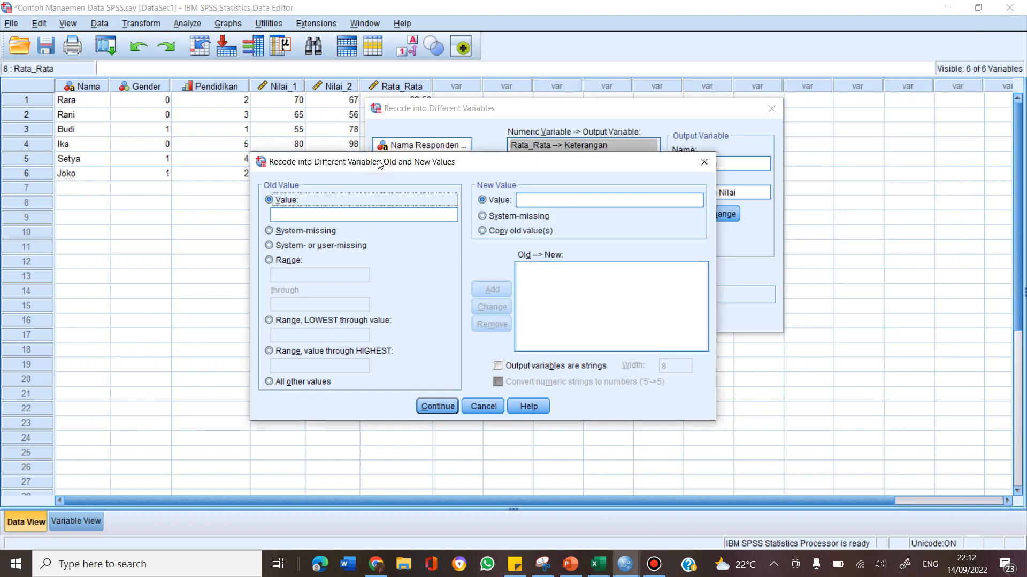
# Step: Define the old value as the range from lowest through 64, checking it against the Excel recode table
pyautogui.click(269, 321)
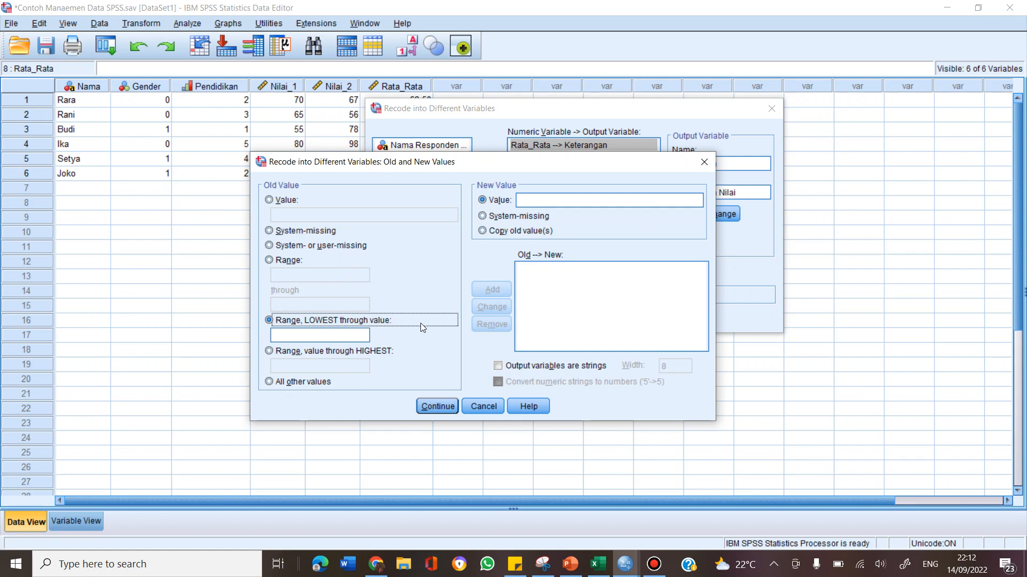
pyautogui.click(323, 335)
pyautogui.click(594, 564)
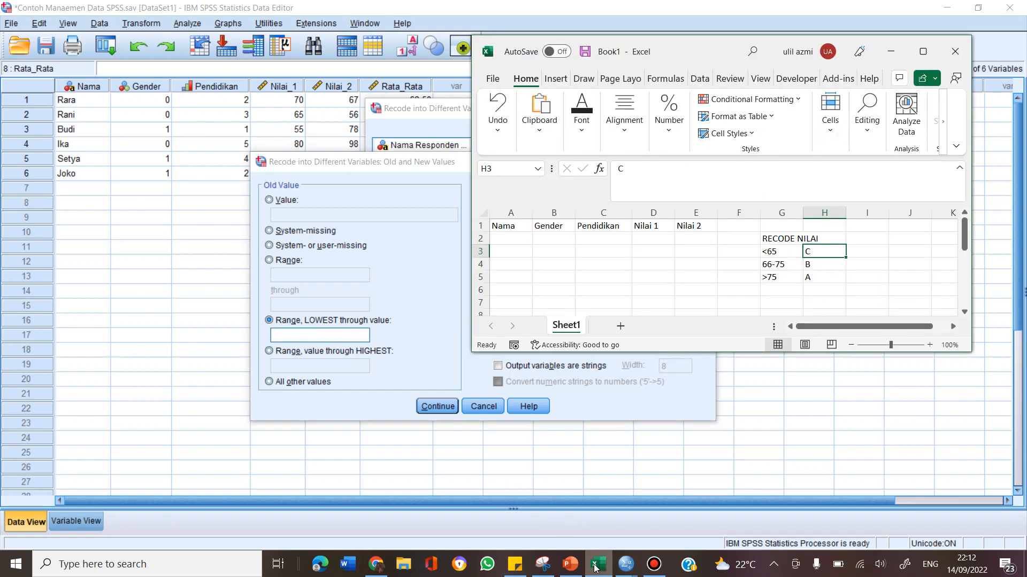
pyautogui.click(410, 393)
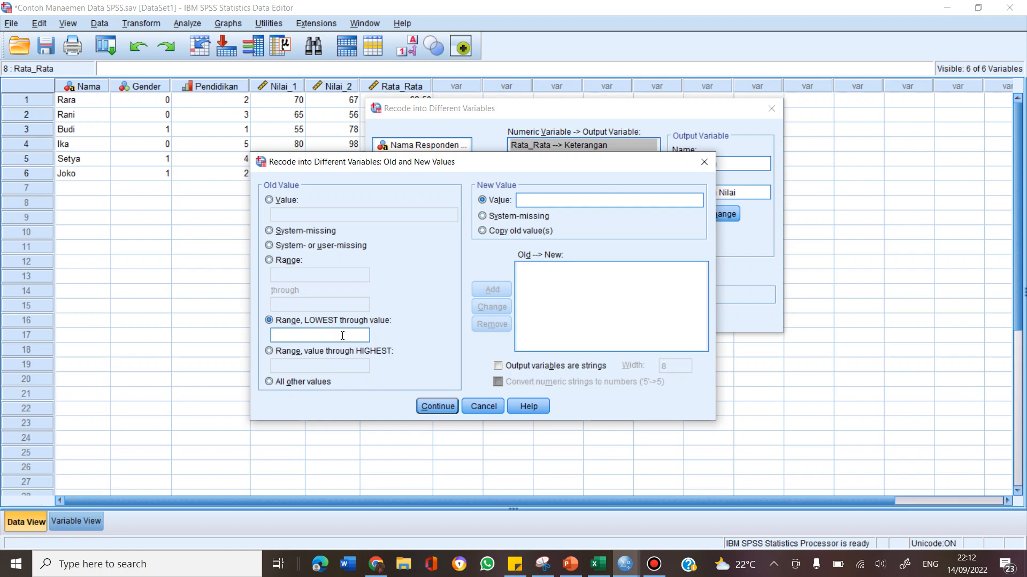
pyautogui.write('64')
# Step: Set the output variables as strings with new value C and add the rule for lowest through 64
pyautogui.click(532, 202)
pyautogui.click(581, 369)
pyautogui.click(557, 201)
pyautogui.write('C')
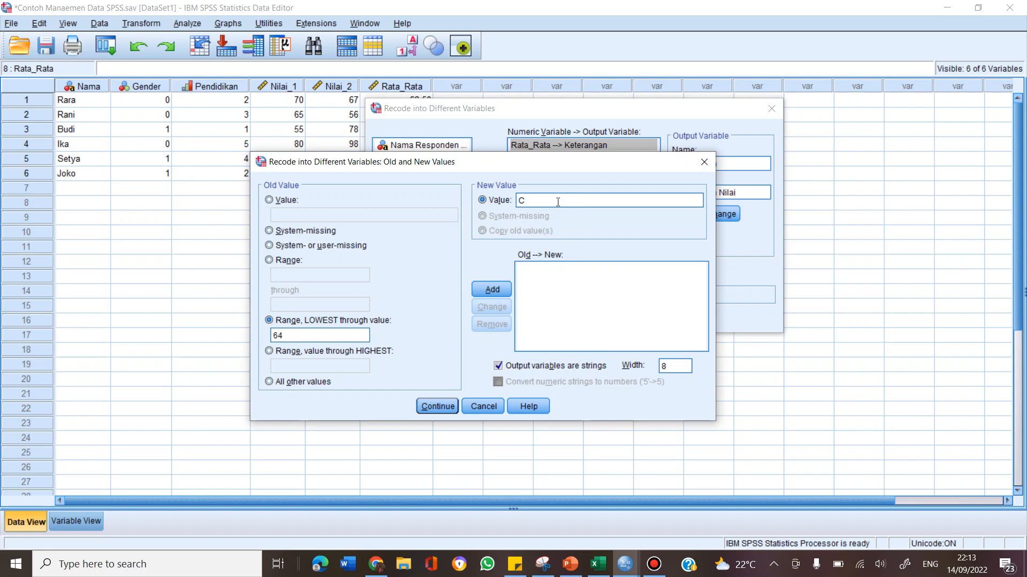
pyautogui.click(527, 369)
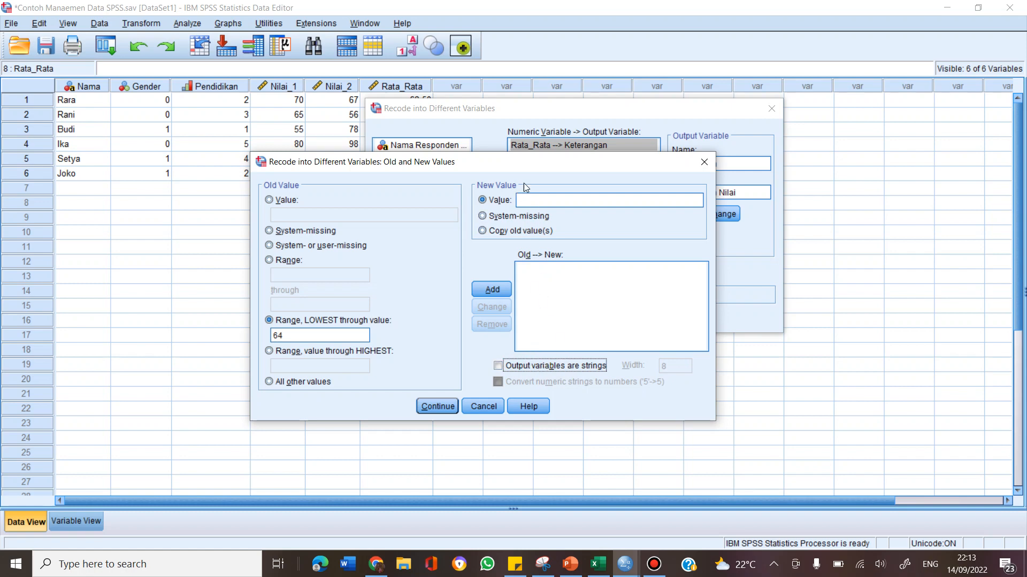
pyautogui.click(541, 370)
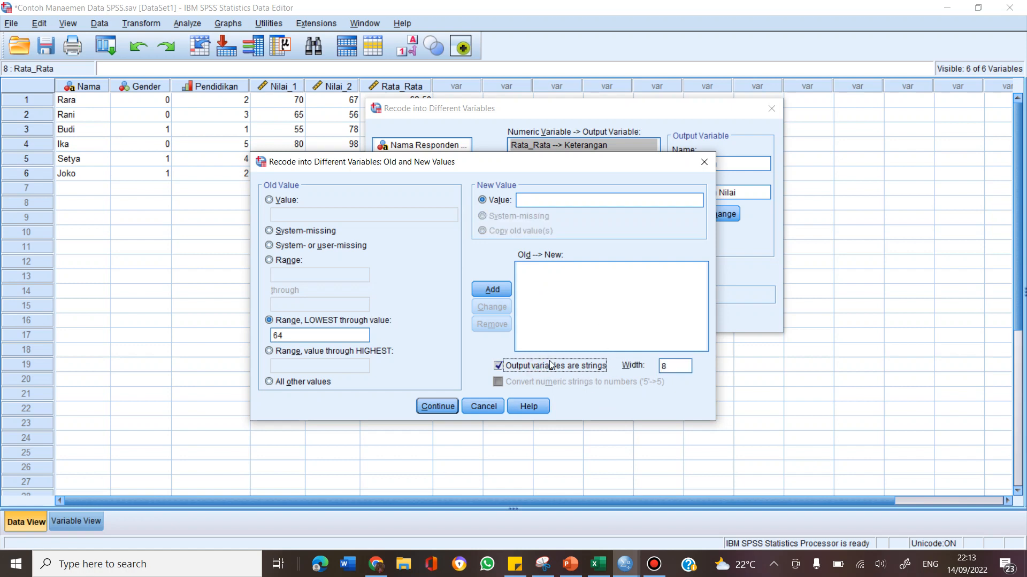
pyautogui.click(527, 198)
pyautogui.write('C')
pyautogui.click(492, 290)
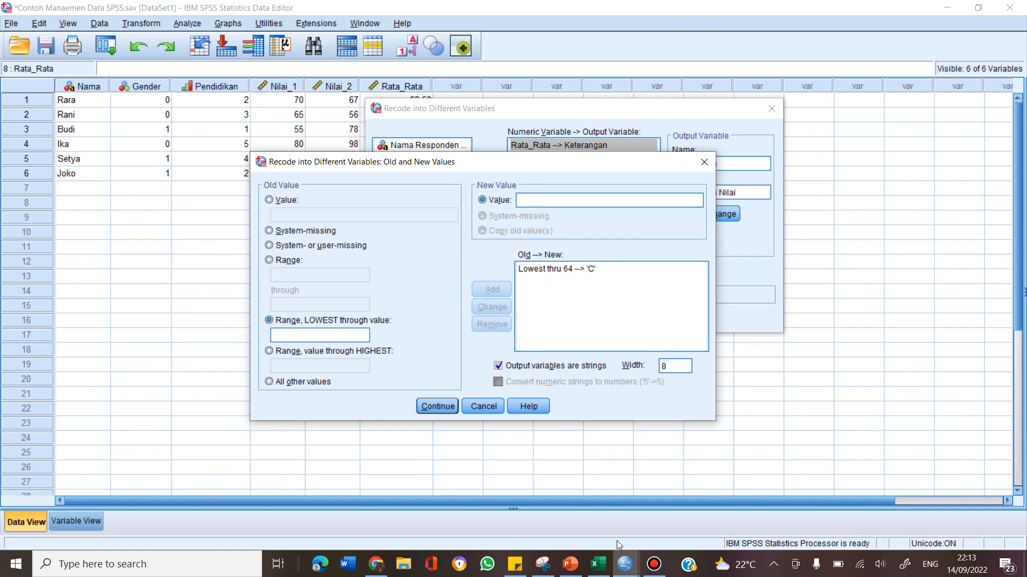
# Step: Add the rule recoding the range 66 through 75 to the new value B, checking it against the Excel recode table
pyautogui.click(599, 566)
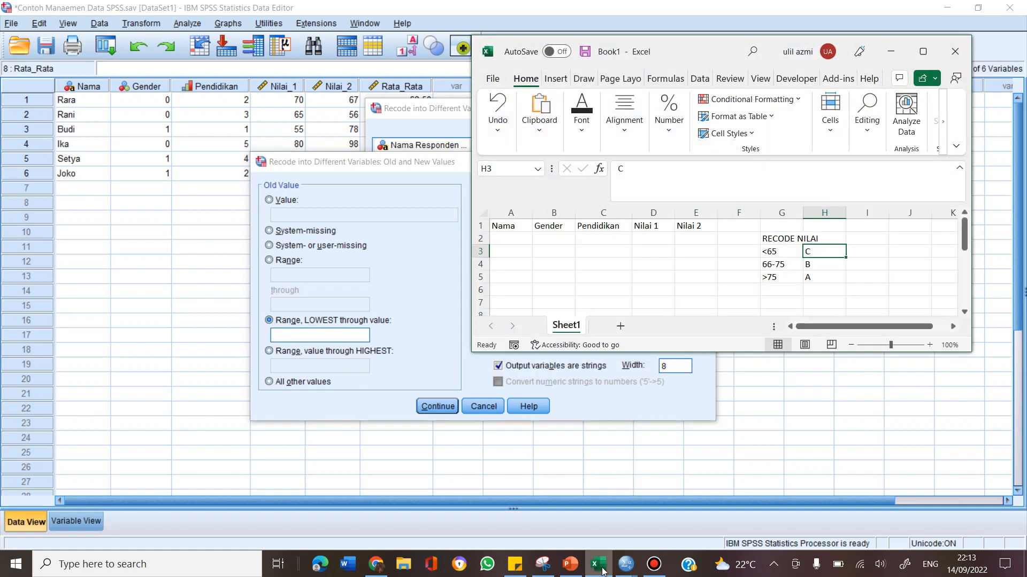
pyautogui.click(600, 566)
pyautogui.click(269, 260)
pyautogui.click(289, 276)
pyautogui.write('66')
pyautogui.click(303, 302)
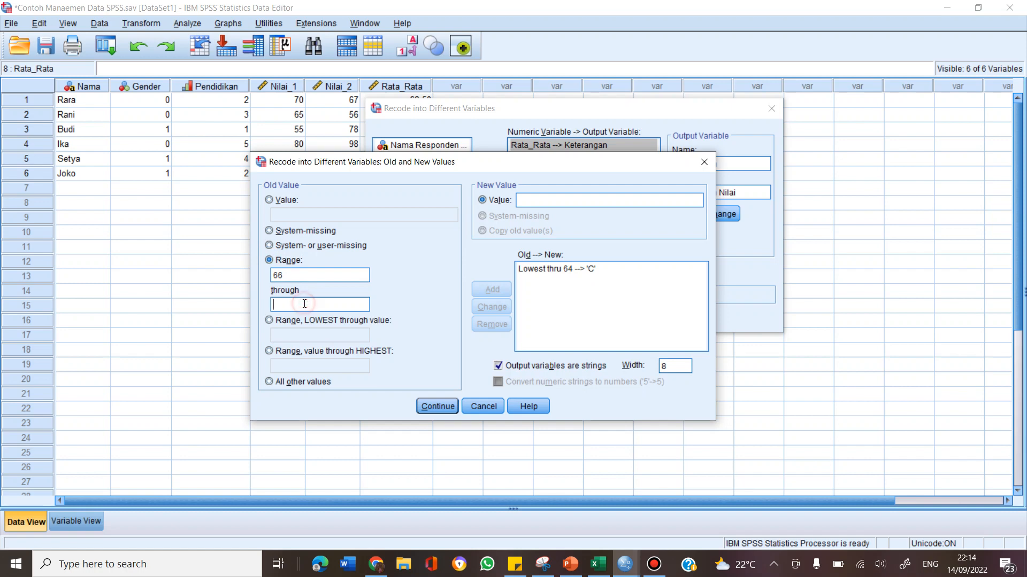
pyautogui.write('75')
pyautogui.click(537, 198)
pyautogui.write('B')
pyautogui.click(499, 289)
# Step: Check the Excel recode table and add the rule recoding 76 through highest to the new value A
pyautogui.click(594, 569)
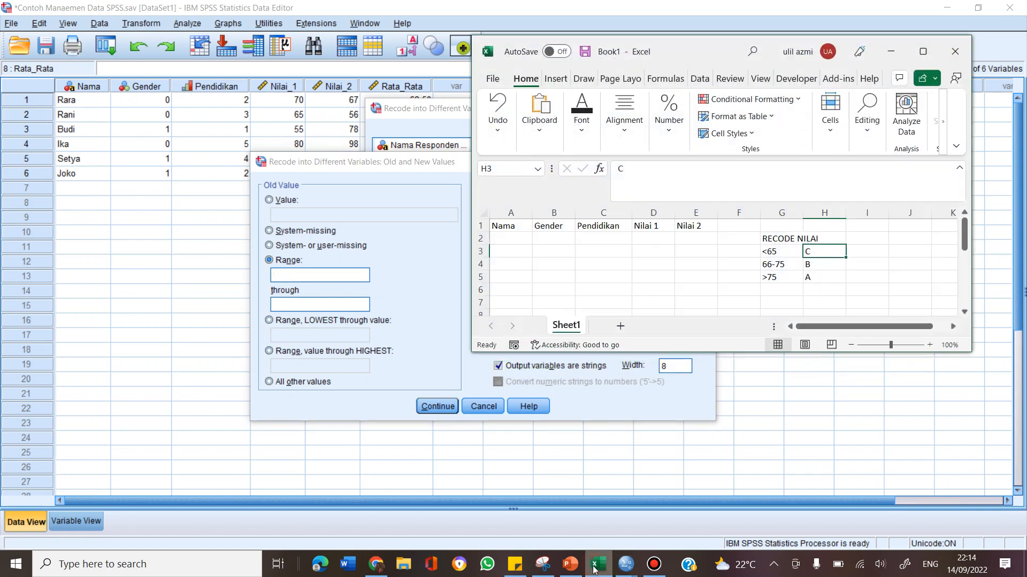
pyautogui.click(595, 570)
pyautogui.click(270, 351)
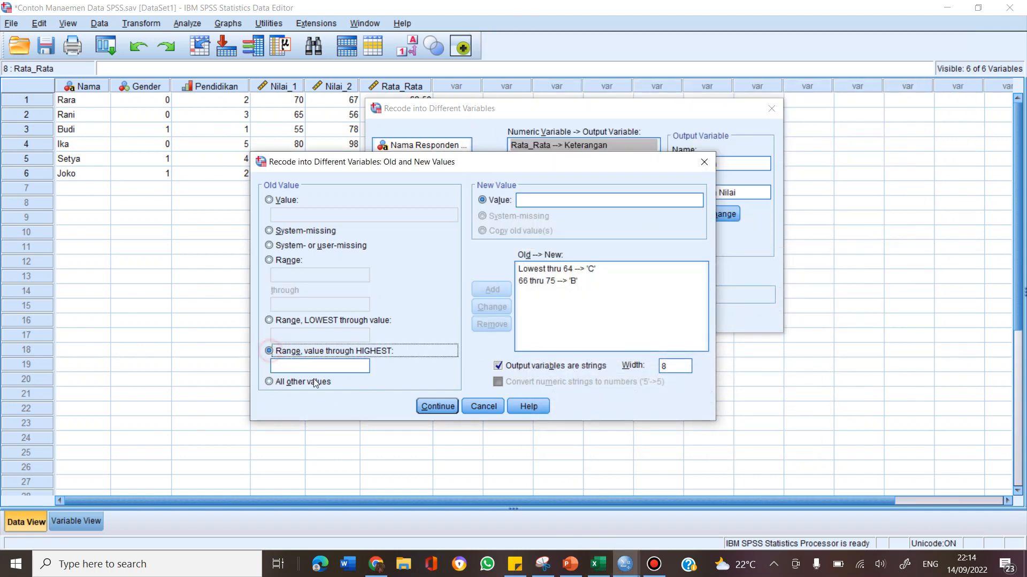
pyautogui.click(313, 367)
pyautogui.write('76')
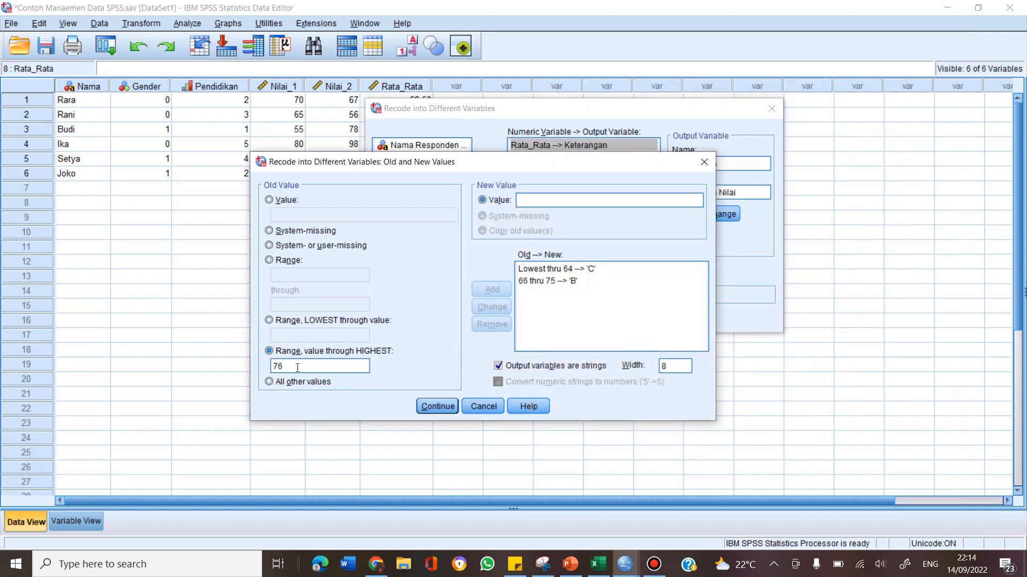
pyautogui.click(547, 199)
pyautogui.write('A')
pyautogui.click(493, 289)
# Step: Confirm the recode rules, run the recode of Rata_Rata into Keterangan and return to the dataset
pyautogui.click(433, 407)
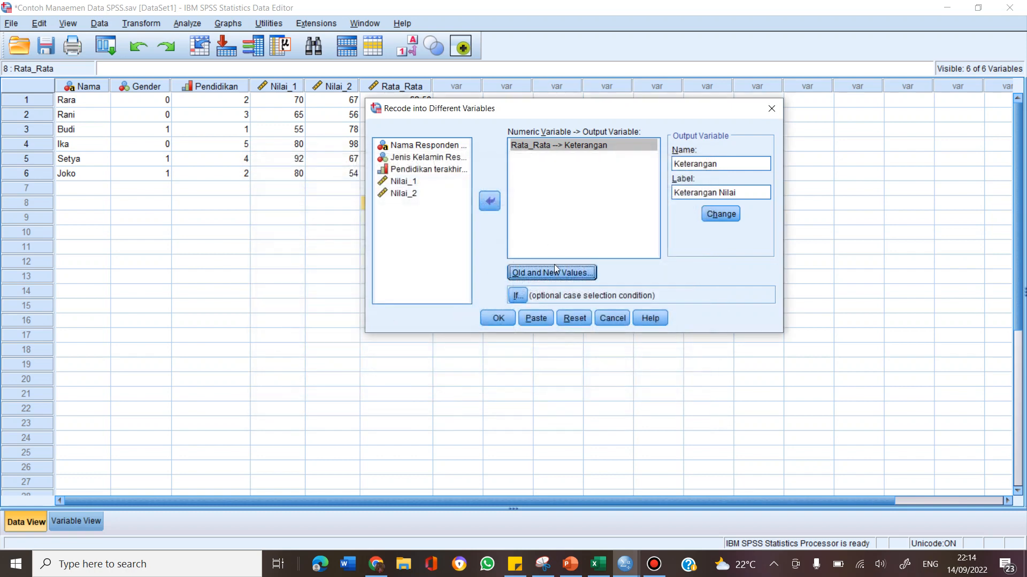
pyautogui.click(497, 318)
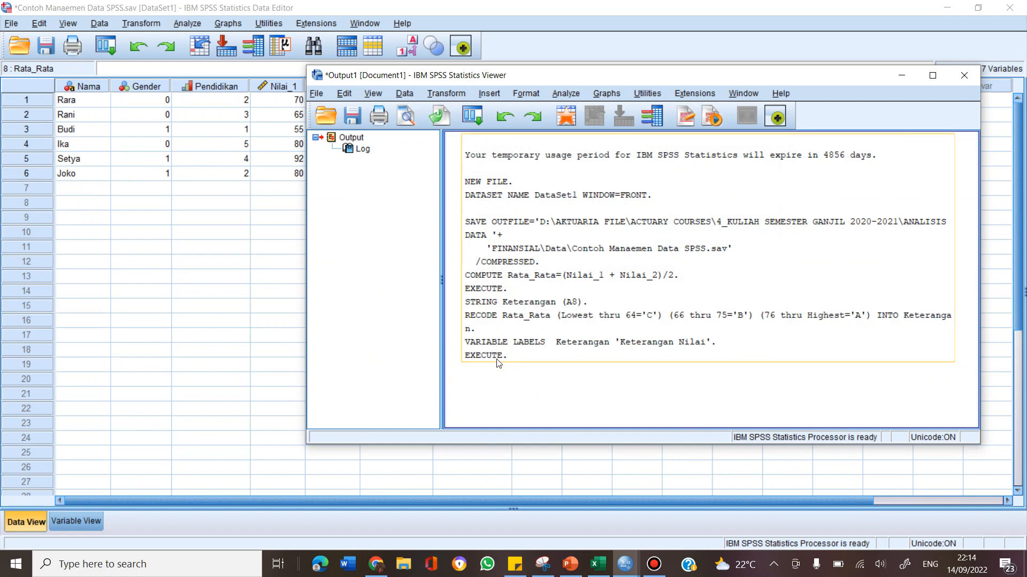
pyautogui.click(270, 233)
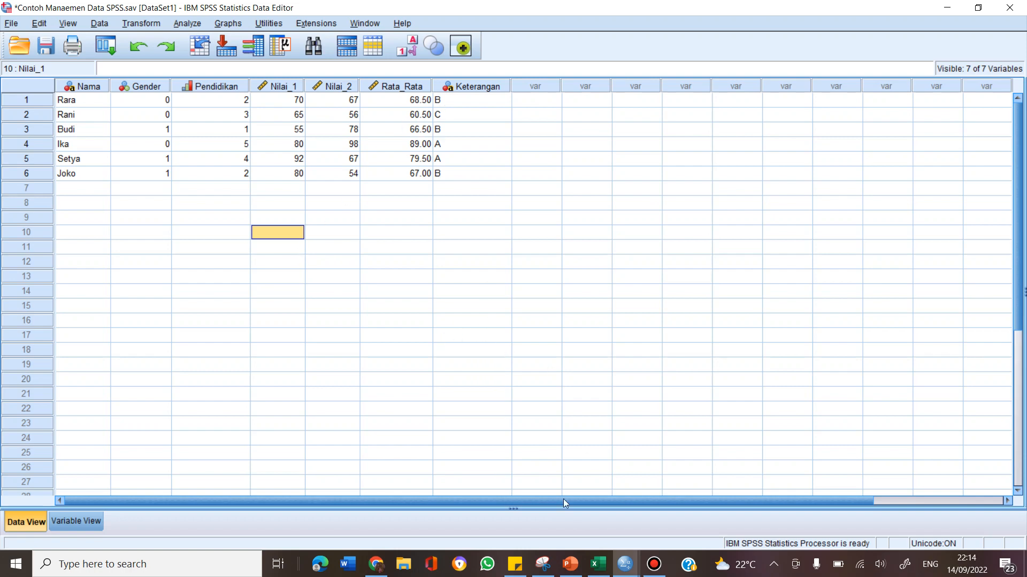
# Step: Consult the learning outcomes slide in PowerPoint and split the SPSS file, organizing output by groups based on Jenis Kelamin Responden
pyautogui.click(570, 565)
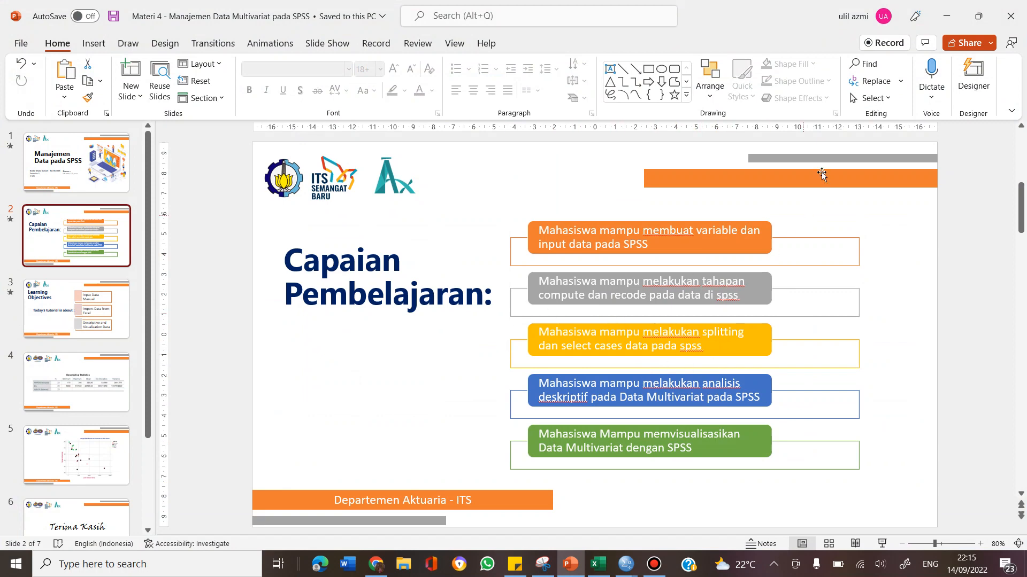
pyautogui.click(942, 17)
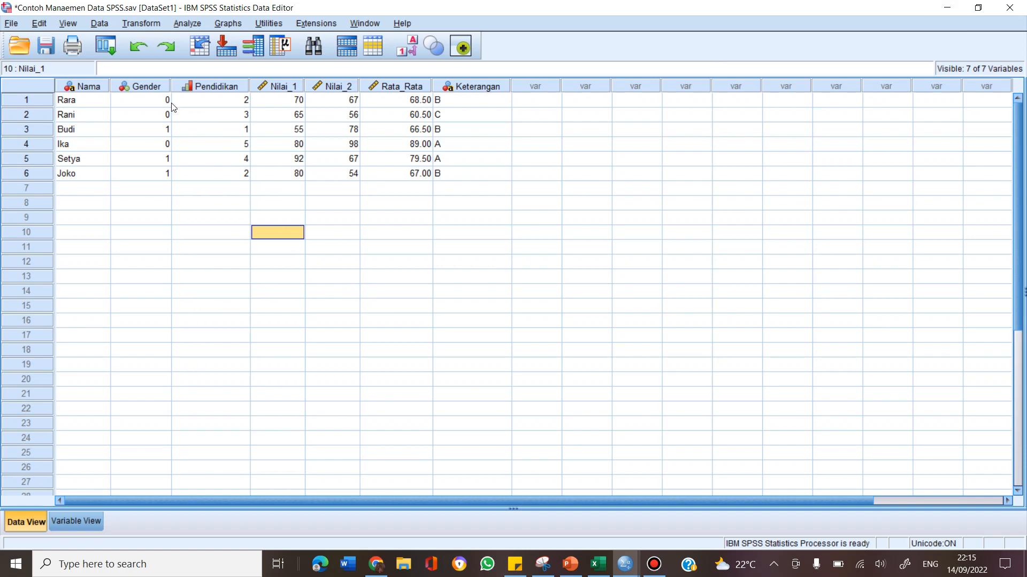
pyautogui.click(99, 24)
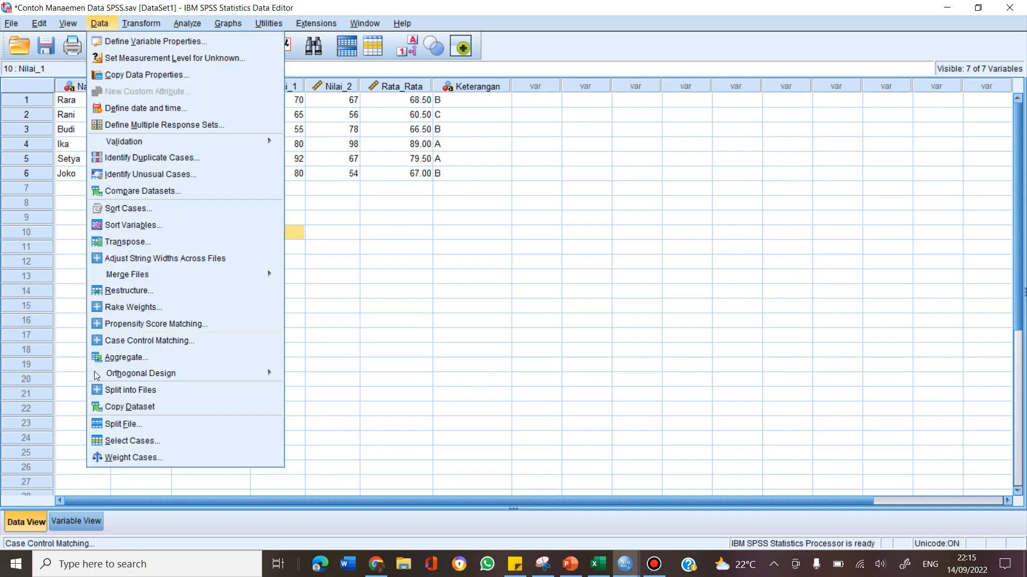
pyautogui.click(137, 430)
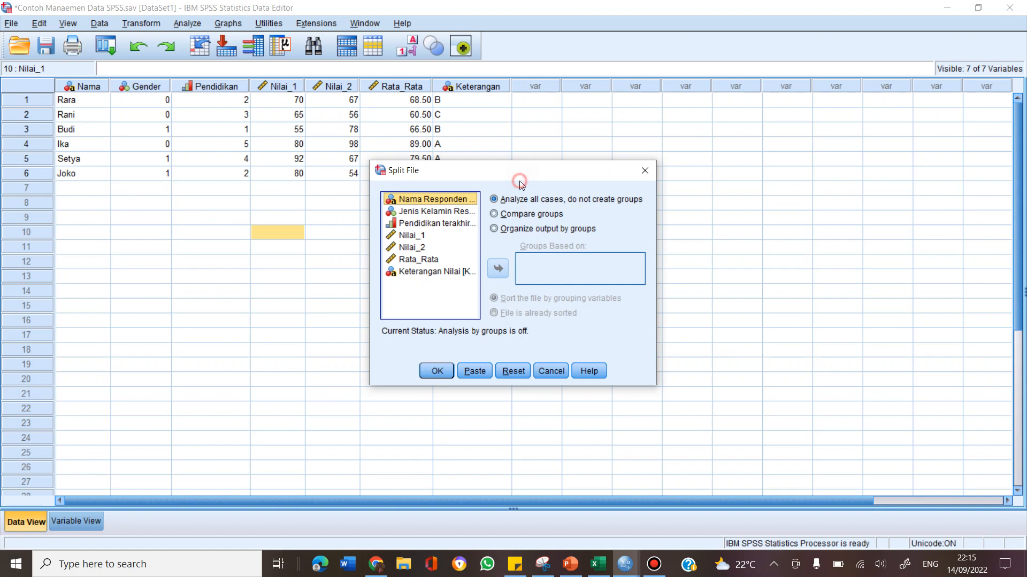
pyautogui.moveTo(511, 182); pyautogui.dragTo(641, 102)
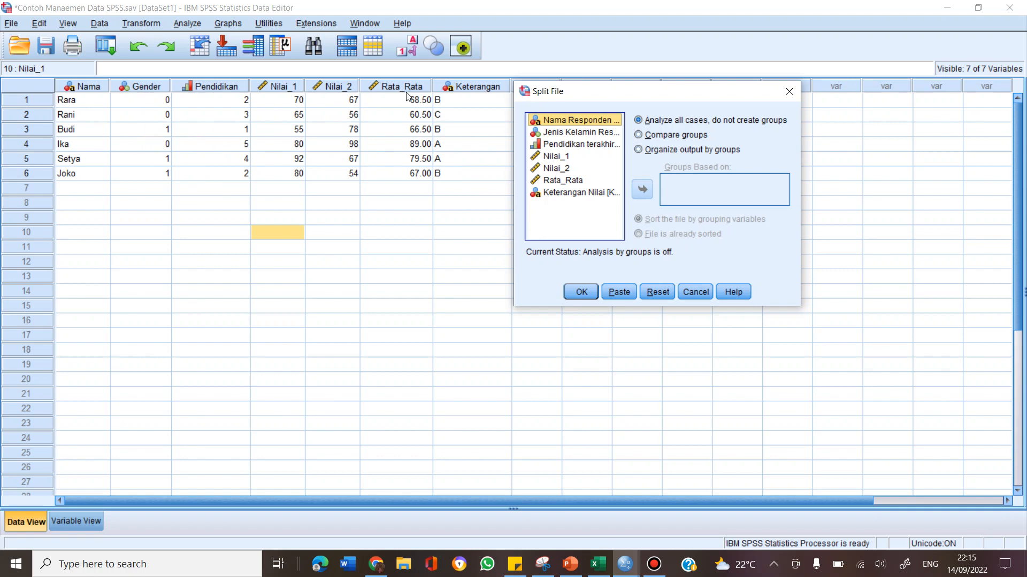
pyautogui.click(576, 134)
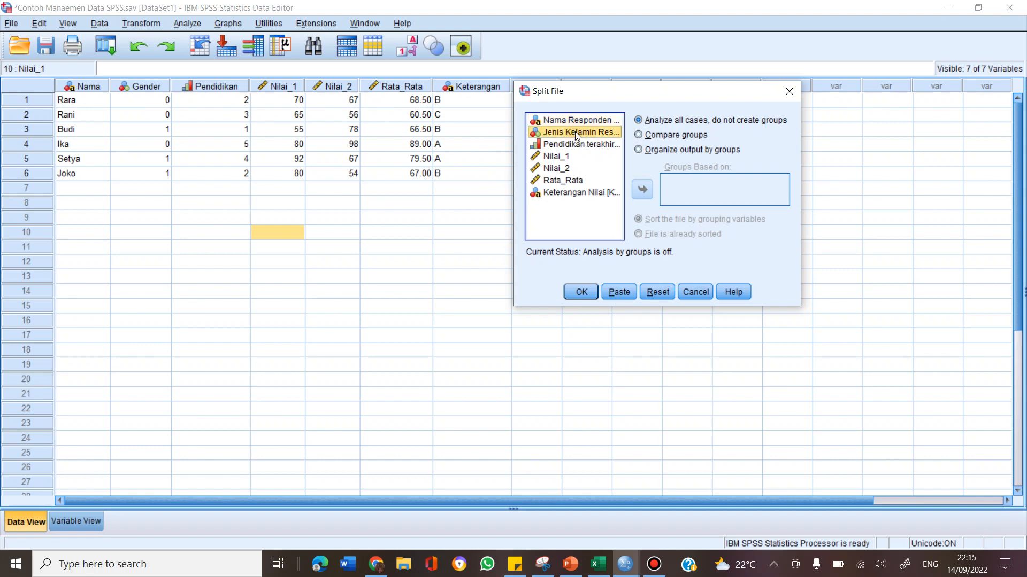
pyautogui.click(683, 150)
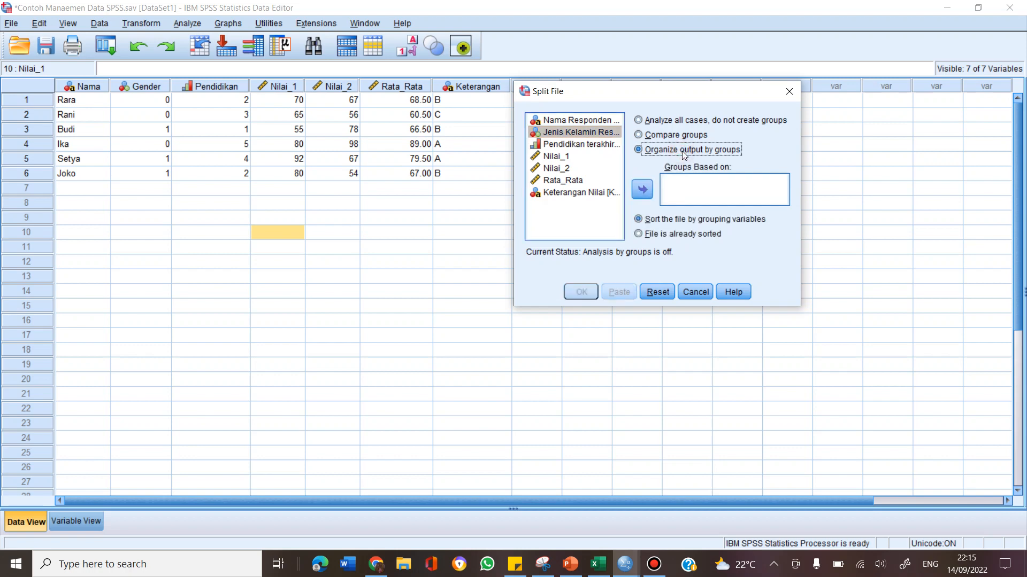
pyautogui.click(642, 190)
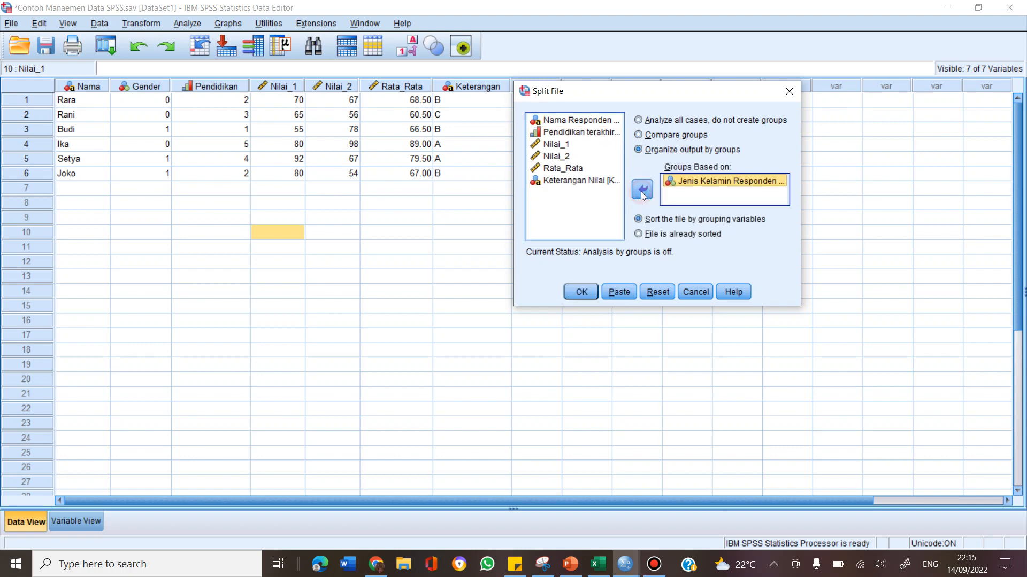
pyautogui.click(579, 292)
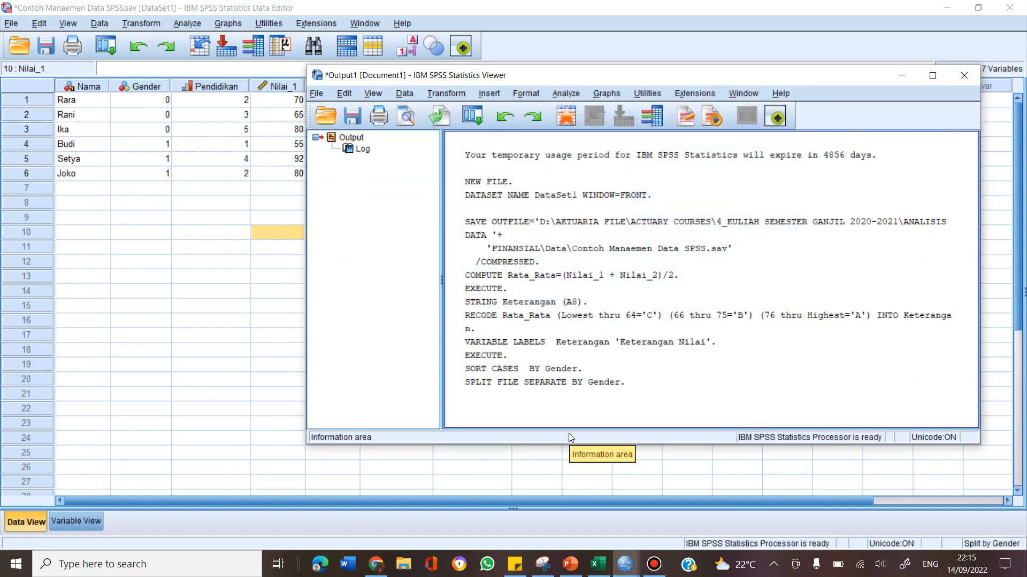
# Step: Return to the dataset and examine the sorted cases with Gender 0 across all variables, from Nama to Keterangan
pyautogui.click(190, 277)
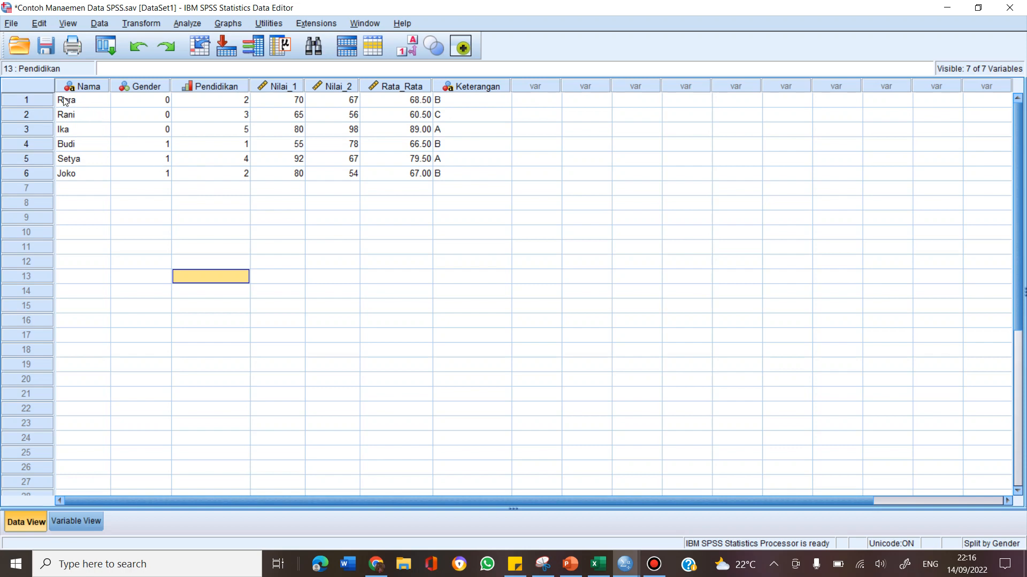
pyautogui.moveTo(63, 101); pyautogui.dragTo(468, 134)
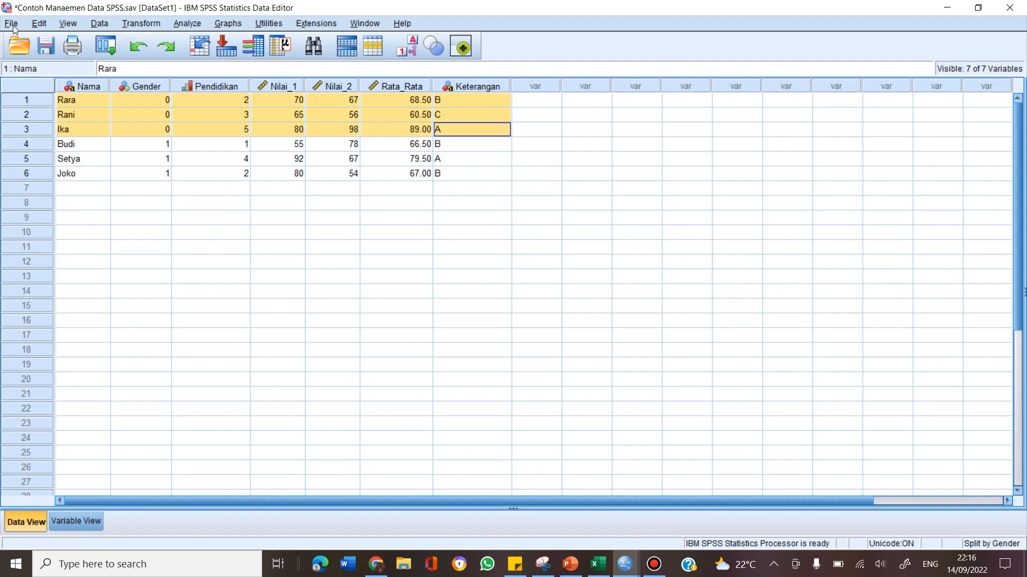
pyautogui.click(38, 25)
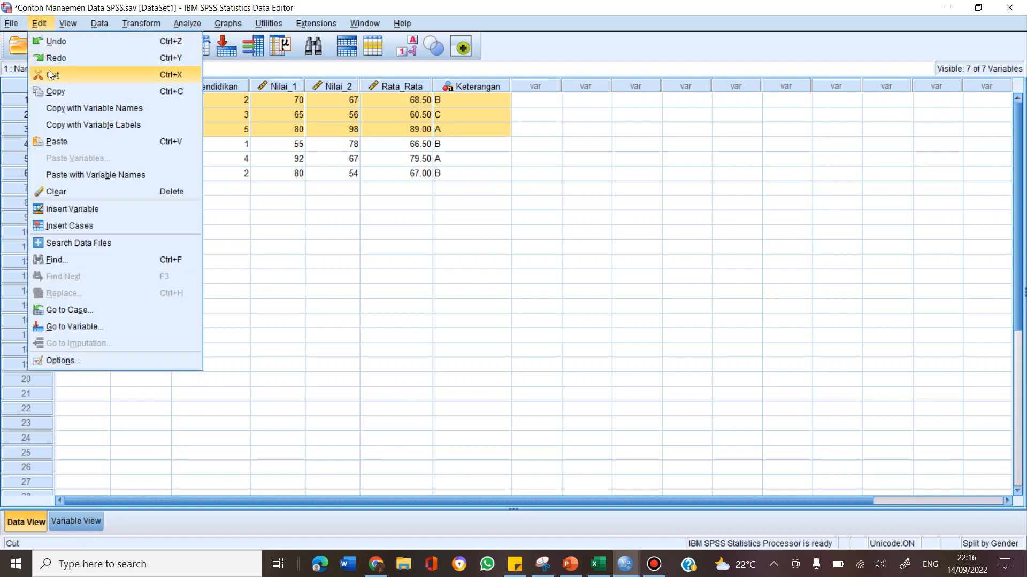
pyautogui.click(73, 44)
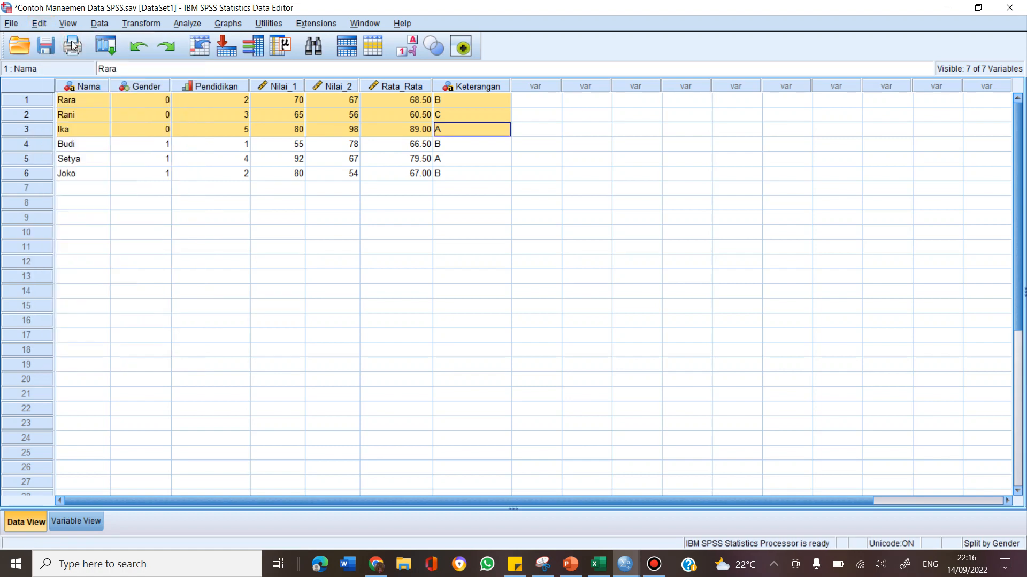
pyautogui.click(384, 202)
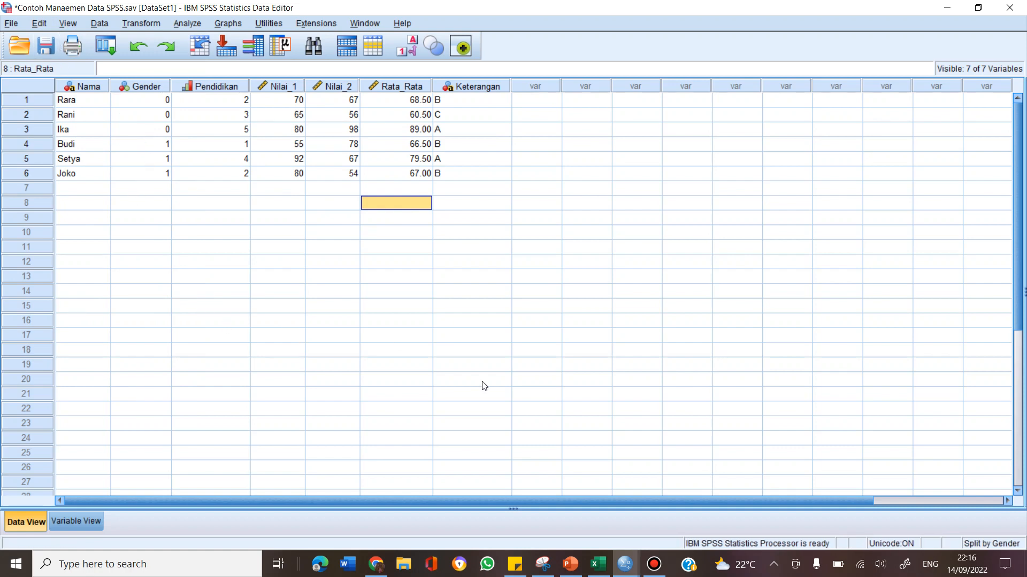
# Step: Consult the PowerPoint outcomes slide, open Select Cases in SPSS and try Jenis Kelamin Responden as the filter variable
pyautogui.click(568, 572)
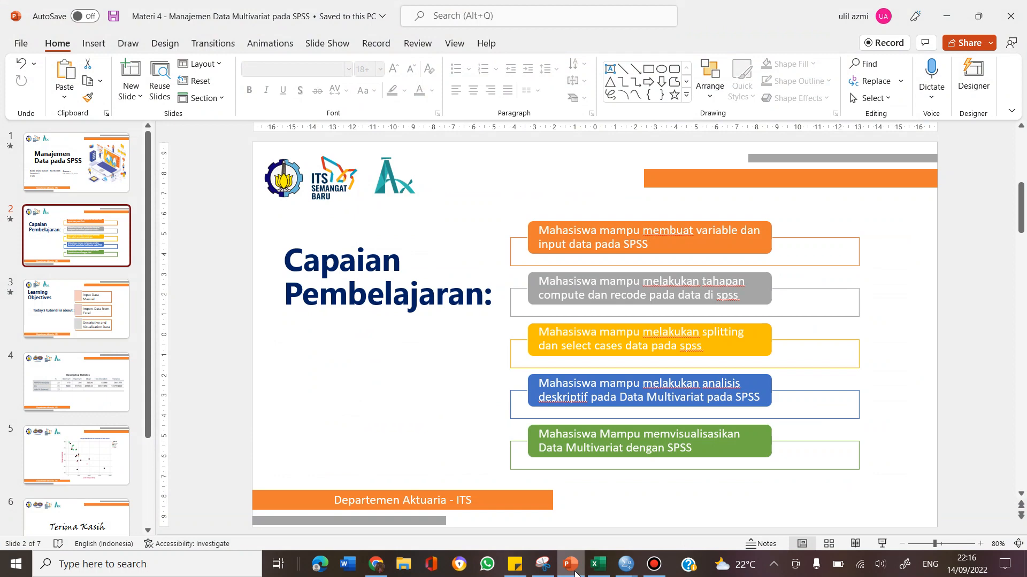
pyautogui.click(571, 569)
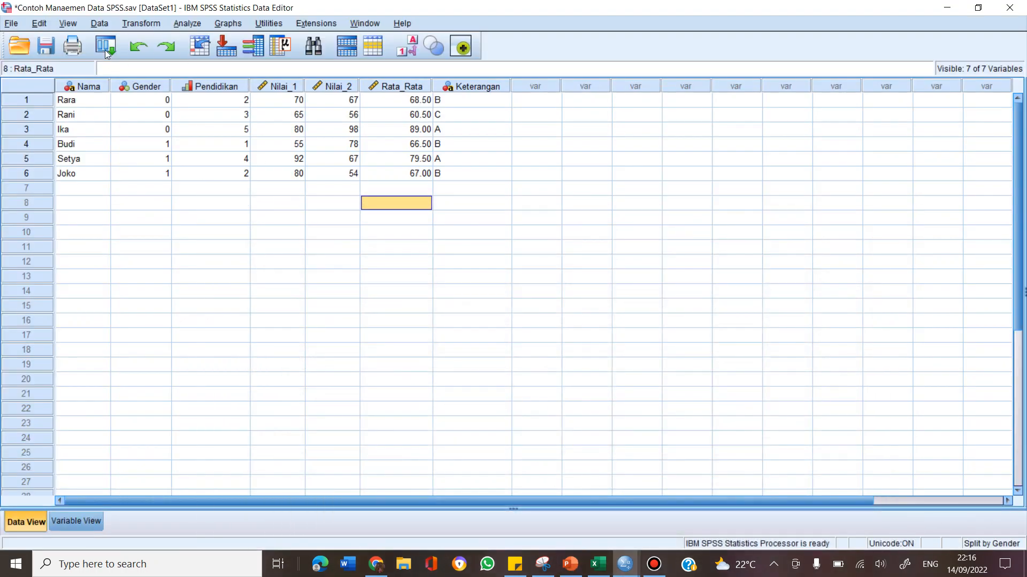
pyautogui.click(98, 25)
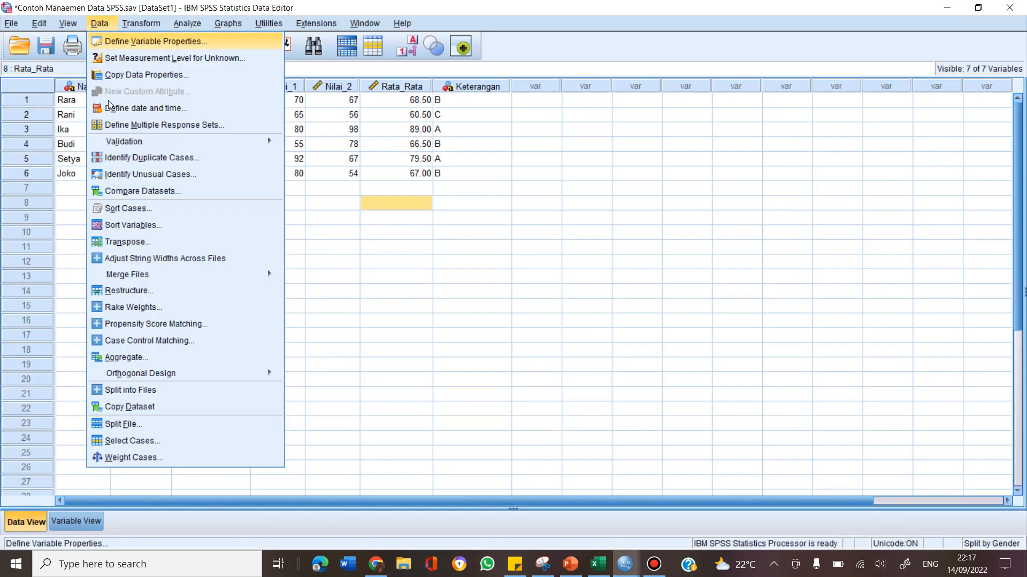
pyautogui.click(157, 446)
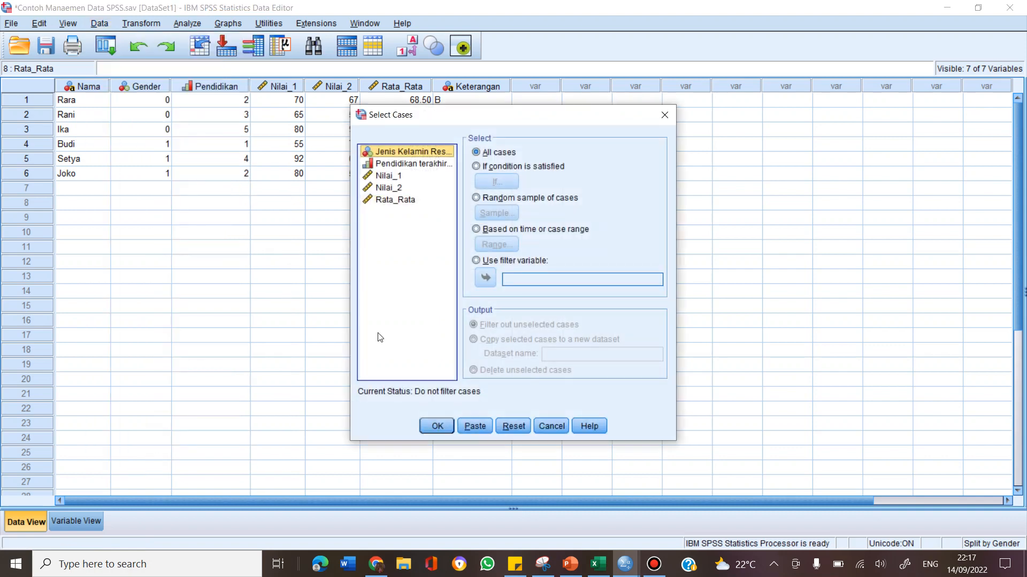
pyautogui.moveTo(488, 121); pyautogui.dragTo(650, 98)
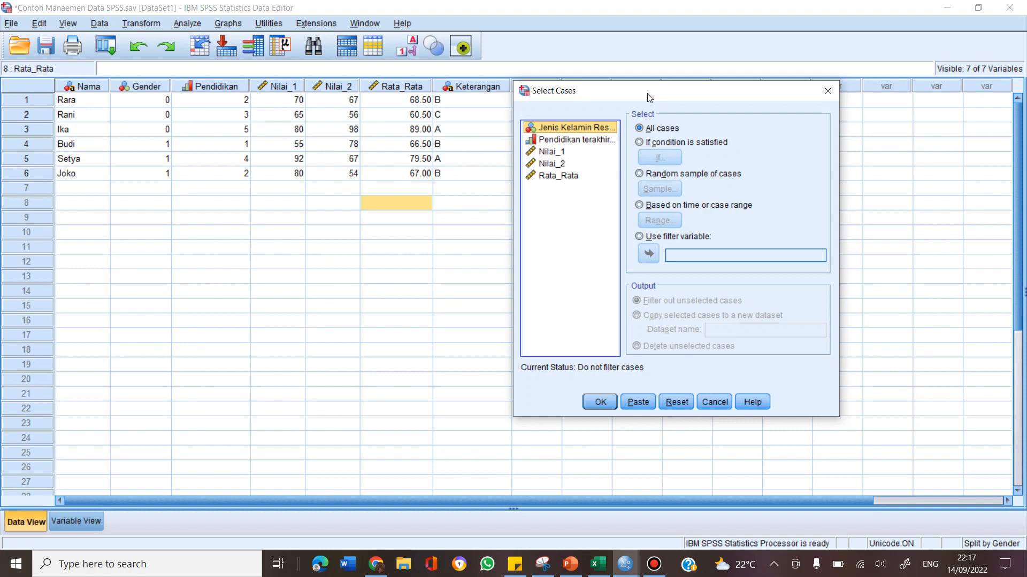
pyautogui.moveTo(651, 91); pyautogui.dragTo(499, 93)
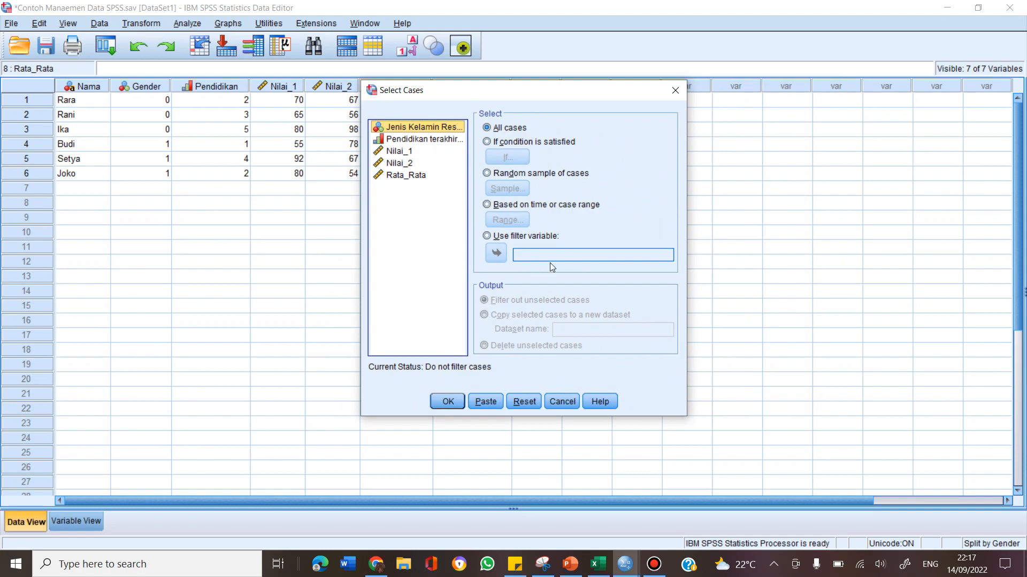
pyautogui.click(539, 237)
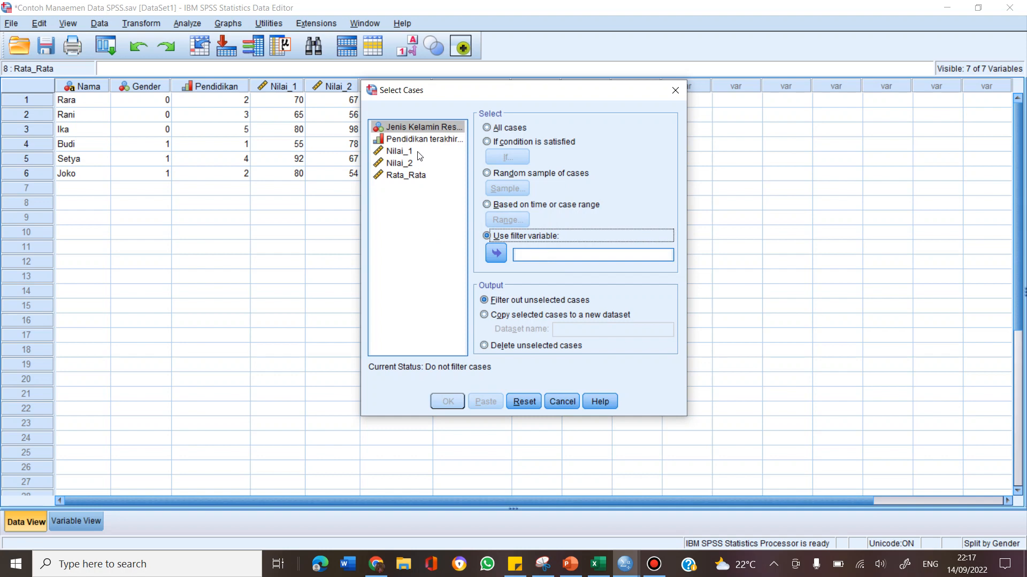
pyautogui.click(495, 255)
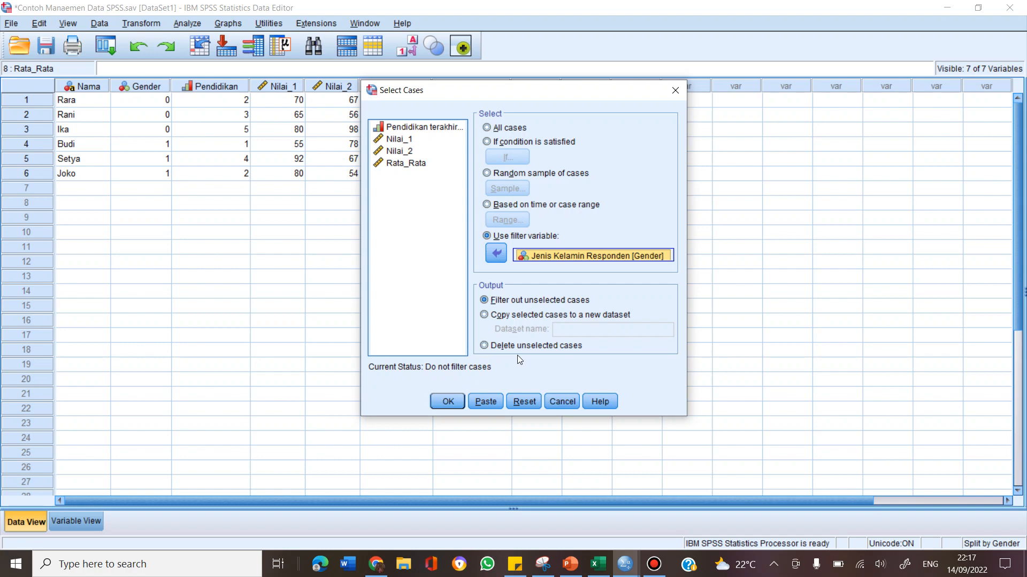
# Step: Switch the case selection to a condition and define it as Gender=0
pyautogui.click(556, 142)
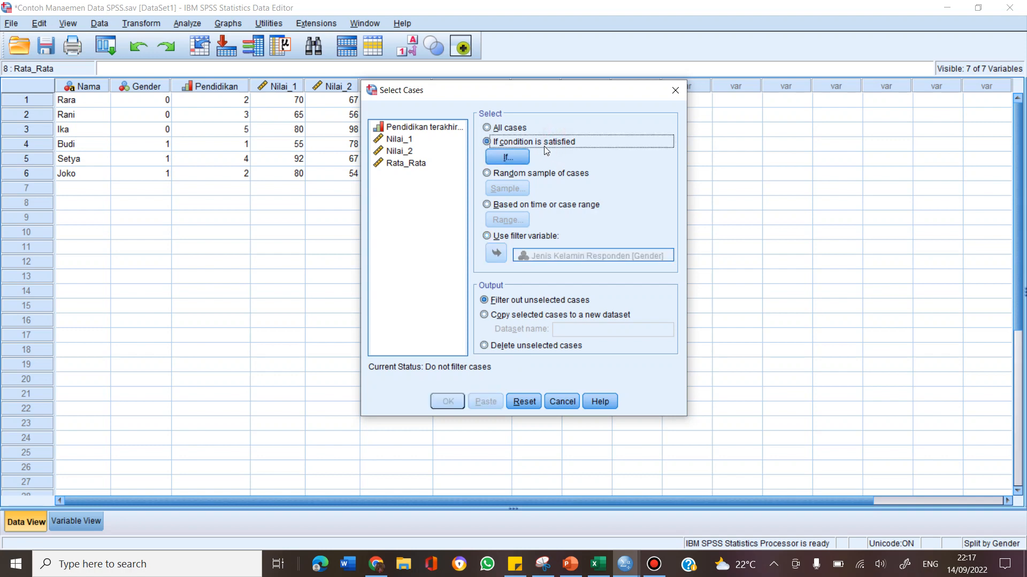
pyautogui.click(507, 158)
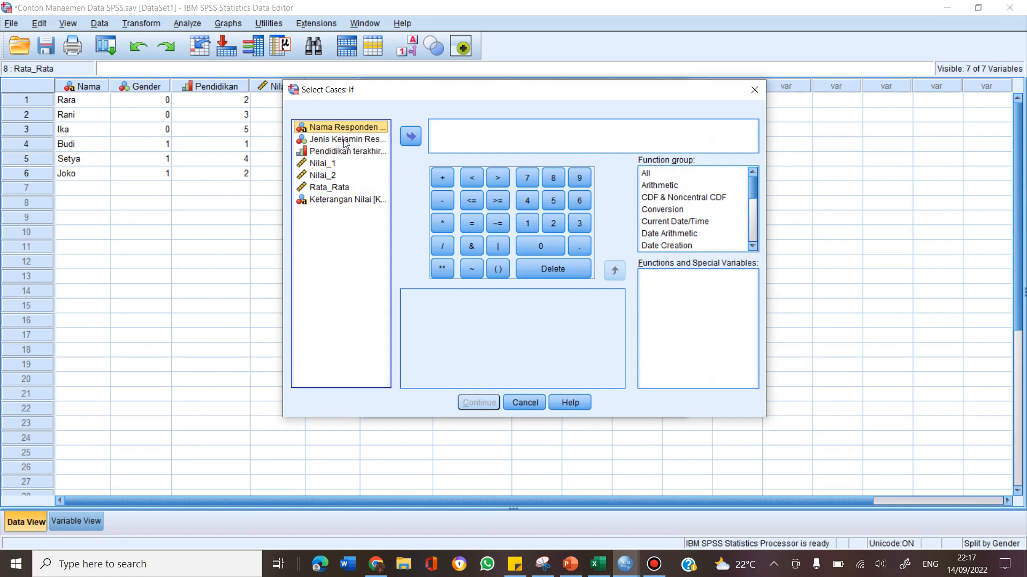
pyautogui.moveTo(397, 98); pyautogui.dragTo(509, 99)
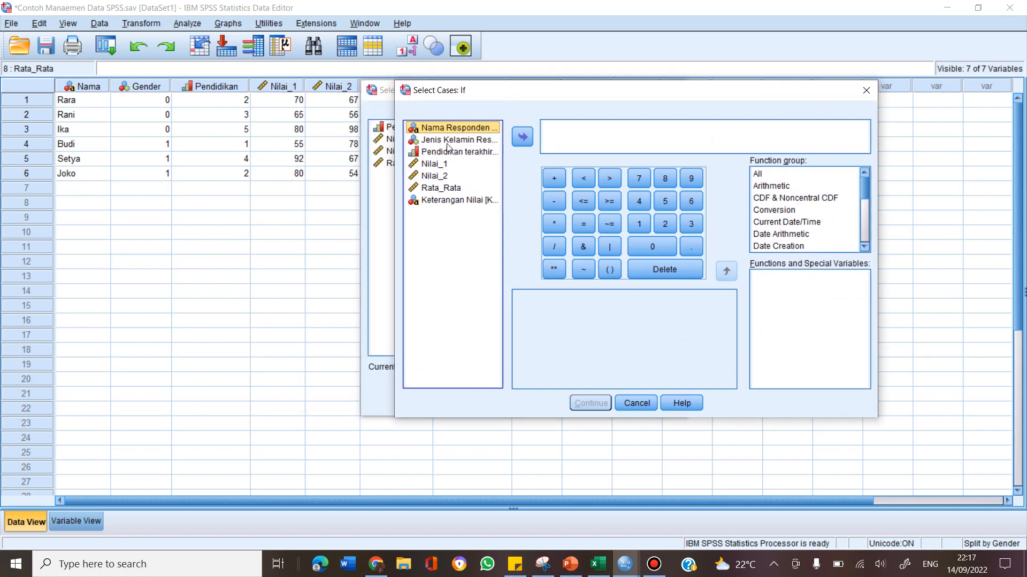
pyautogui.doubleClick(466, 141)
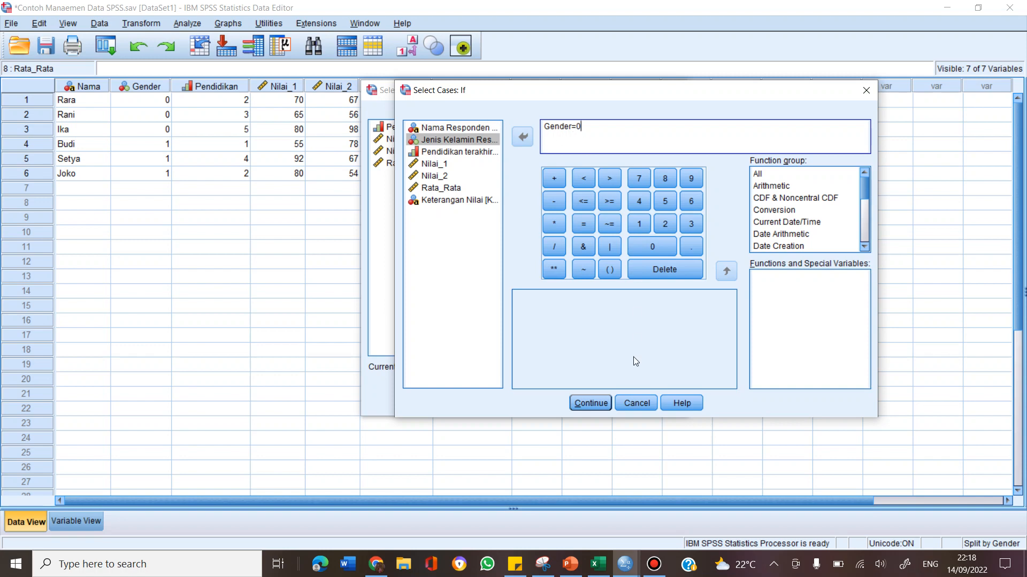
pyautogui.click(590, 403)
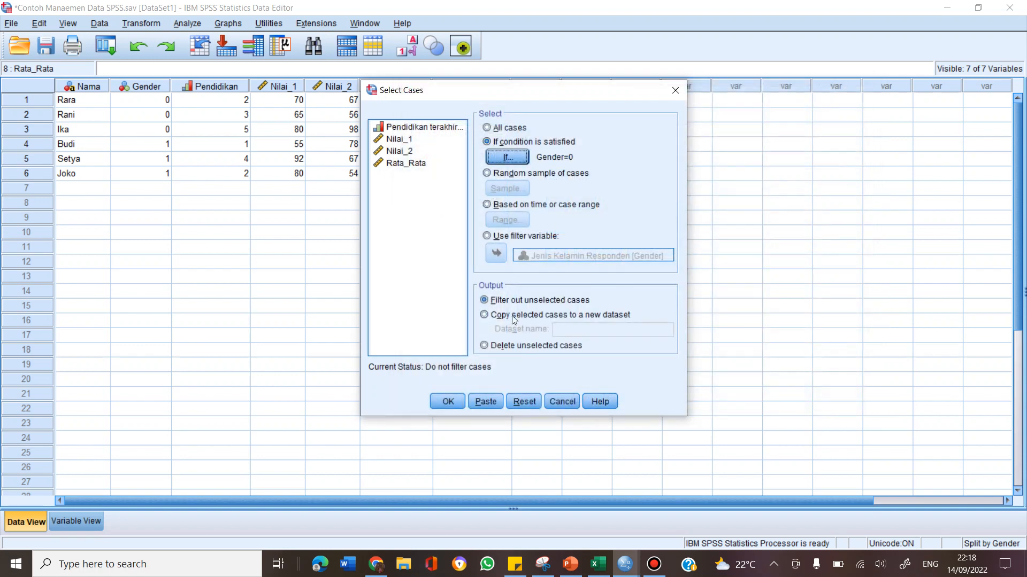
# Step: Apply the Gender=0 case selection, filtering out the unselected cases, and return to the dataset
pyautogui.click(447, 403)
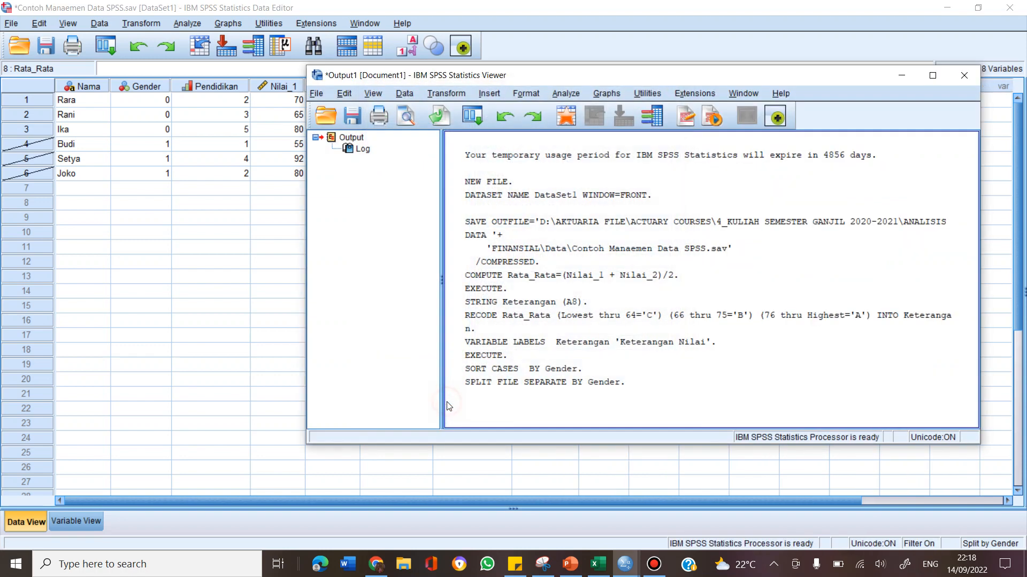
pyautogui.click(168, 274)
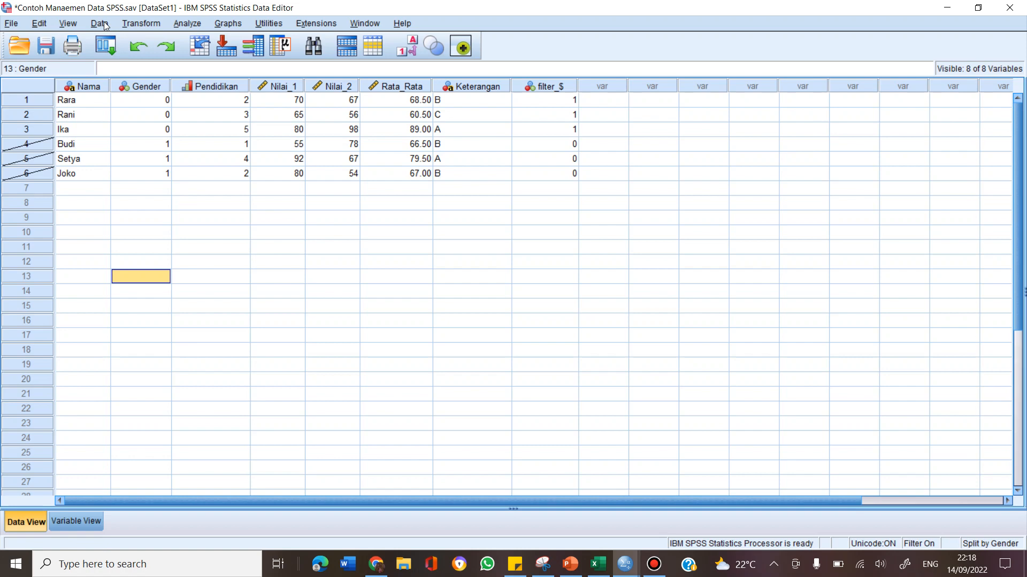
# Step: Copy the cases that satisfy Gender=0 to a new dataset named Responden_Perempuan using Select Cases
pyautogui.click(107, 46)
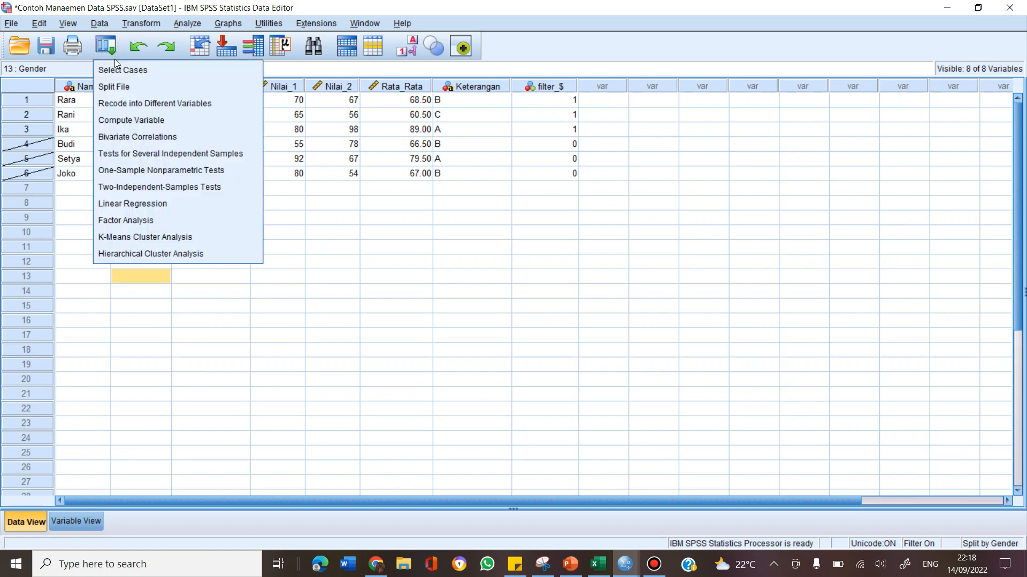
pyautogui.click(114, 69)
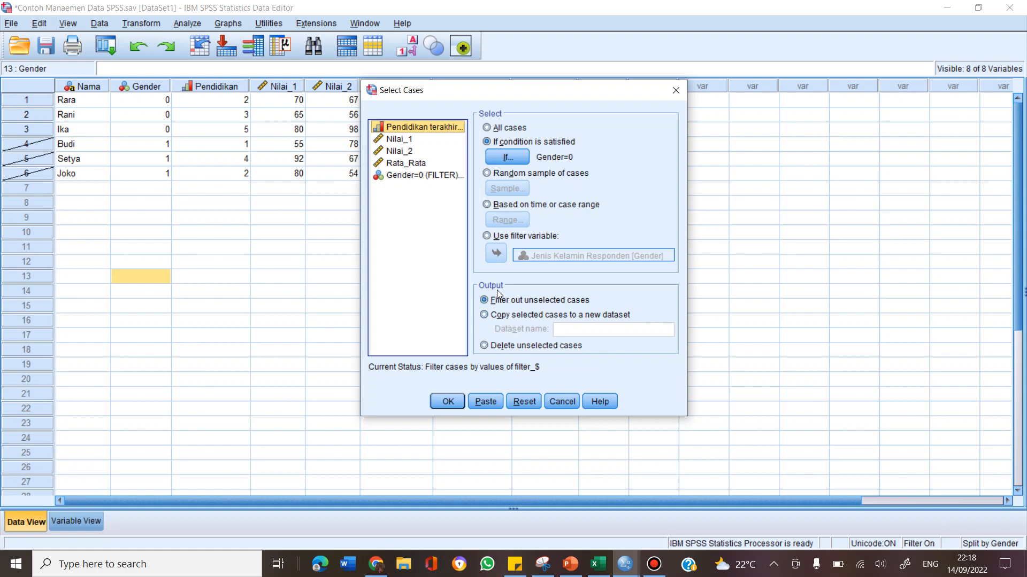
pyautogui.click(519, 317)
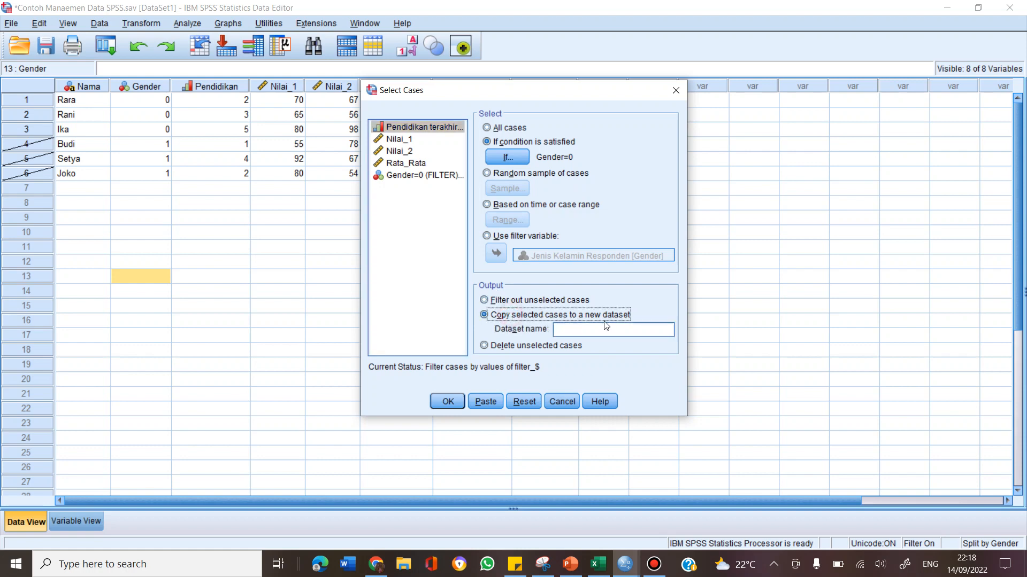
pyautogui.click(603, 336)
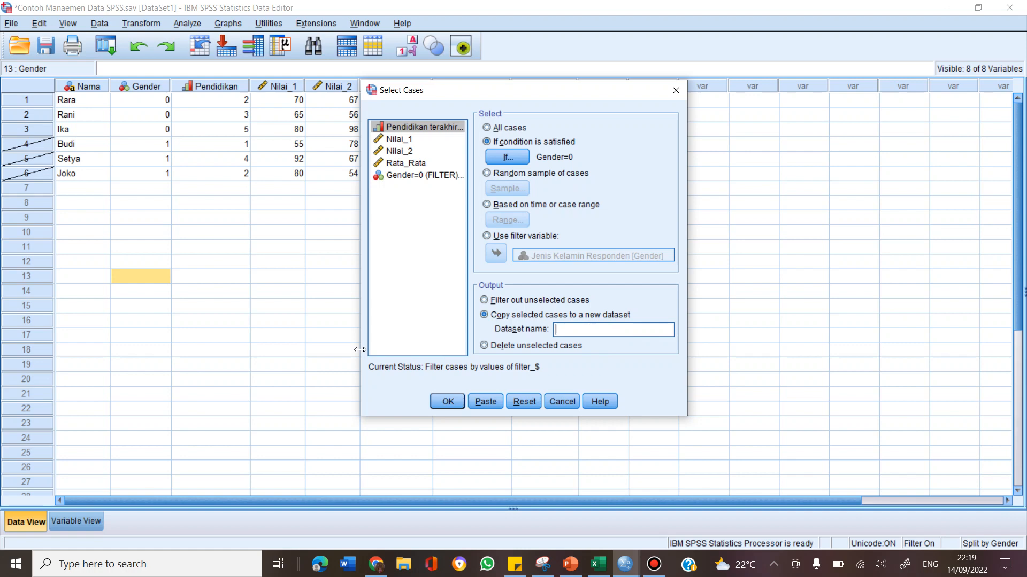
pyautogui.write('Responden ')
pyautogui.write('Perempuan')
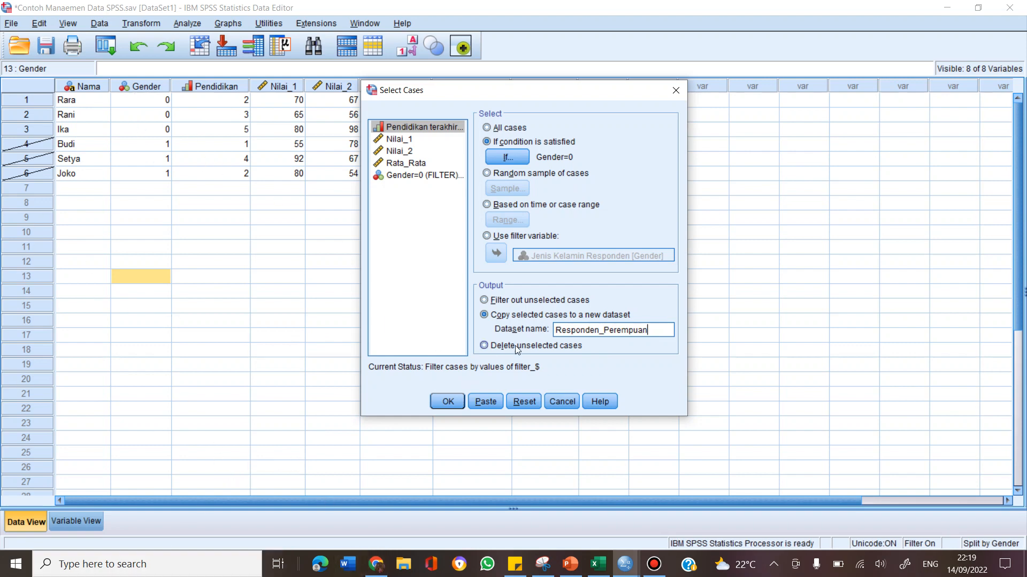
pyautogui.click(447, 402)
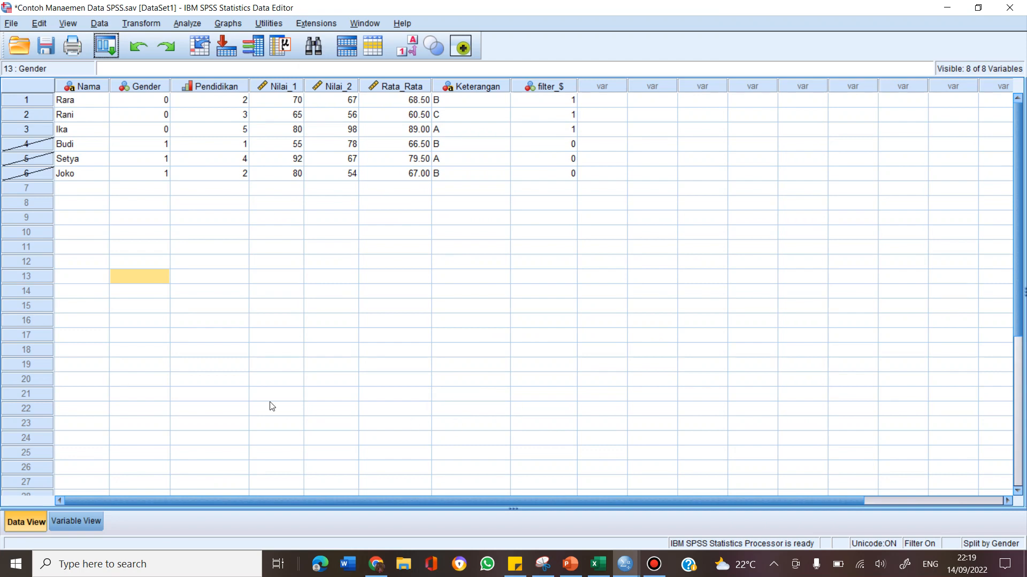
# Step: Open the Responden_Perempuan dataset and examine the Gender values of its cases
pyautogui.click(636, 572)
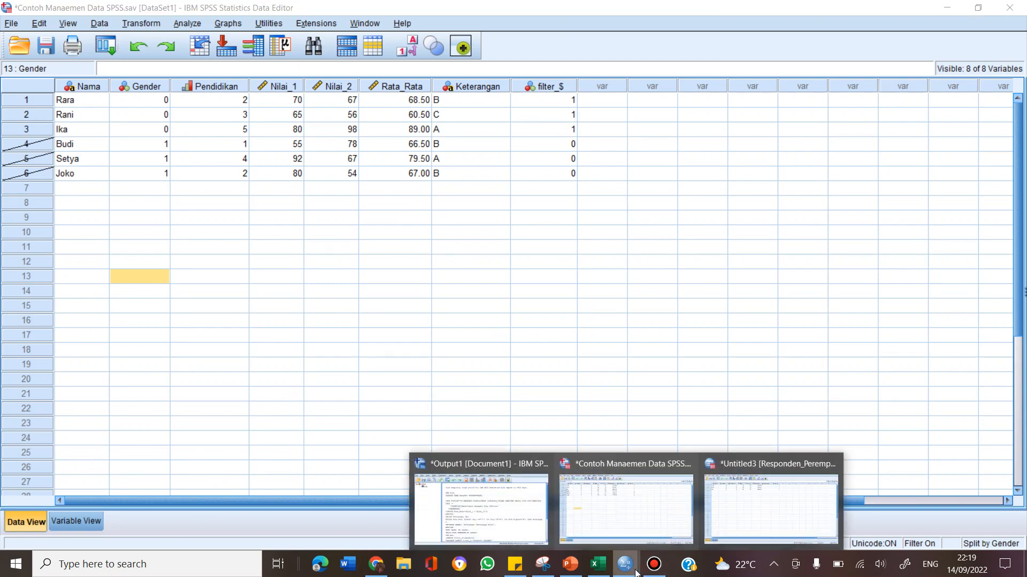
pyautogui.click(762, 502)
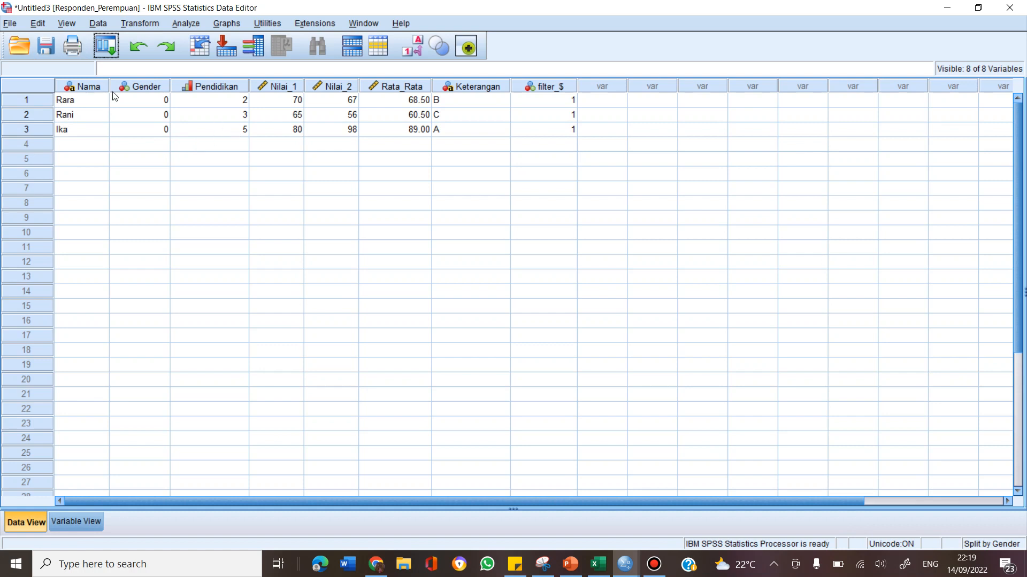
pyautogui.click(138, 104)
pyautogui.moveTo(138, 103); pyautogui.dragTo(150, 132)
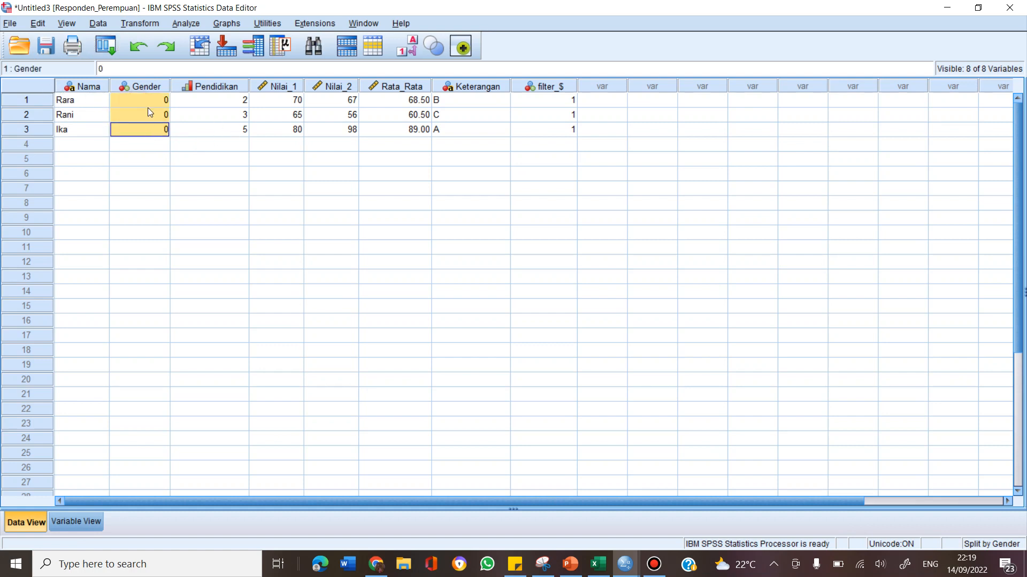
pyautogui.click(144, 104)
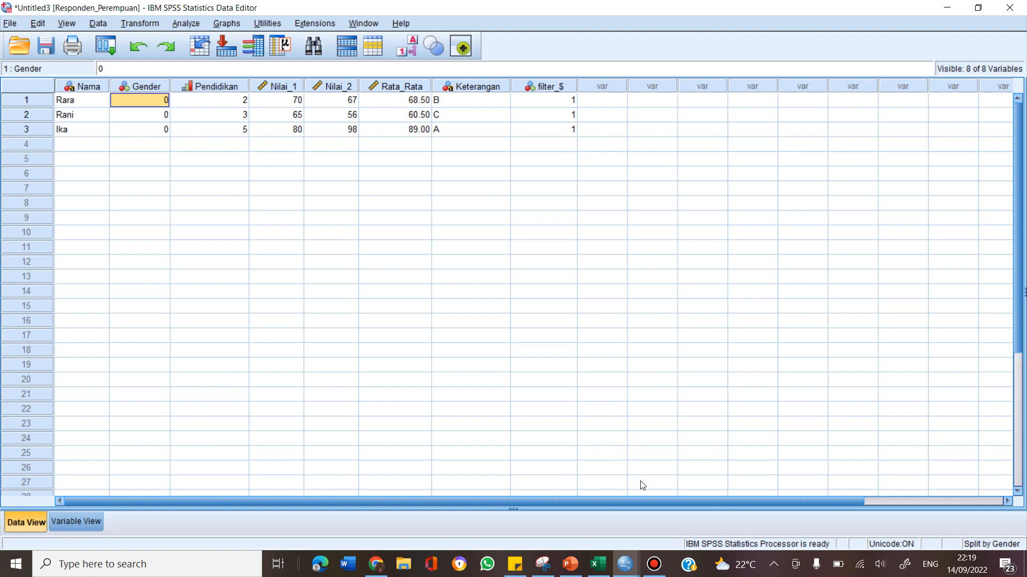
# Step: Consult the learning outcomes slide in PowerPoint and return to the Contoh Manaemen Data SPSS dataset
pyautogui.click(570, 564)
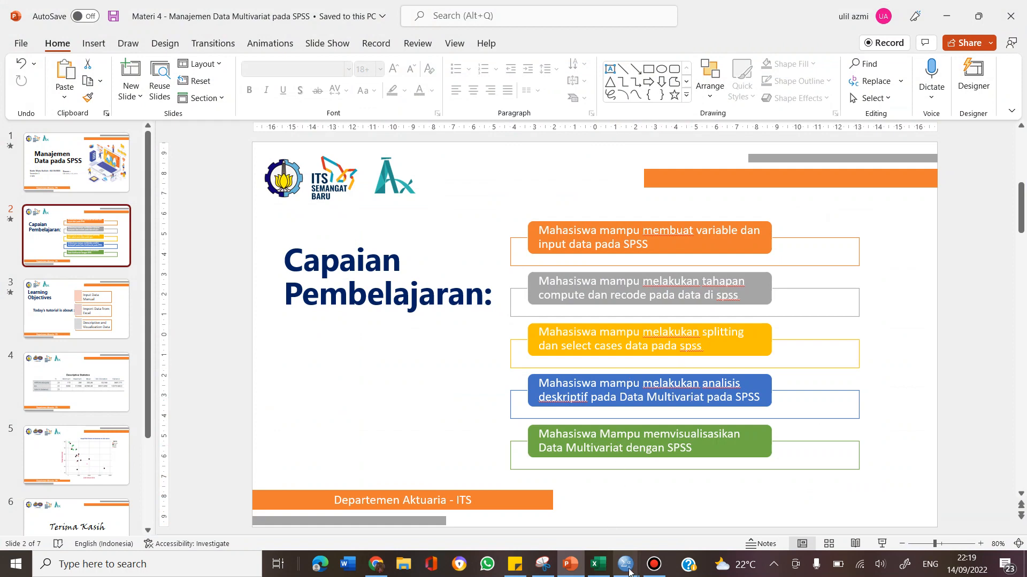
pyautogui.moveTo(627, 564)
pyautogui.click(625, 513)
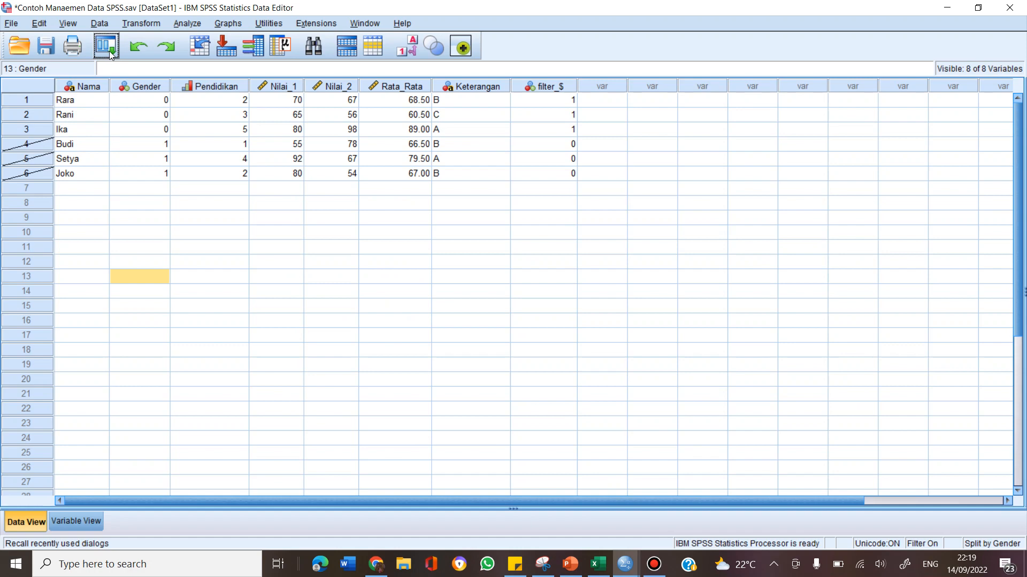
# Step: Remove the Gender=0 filter by selecting all cases, agree to replace the same-named dataset, and return to the data
pyautogui.click(100, 25)
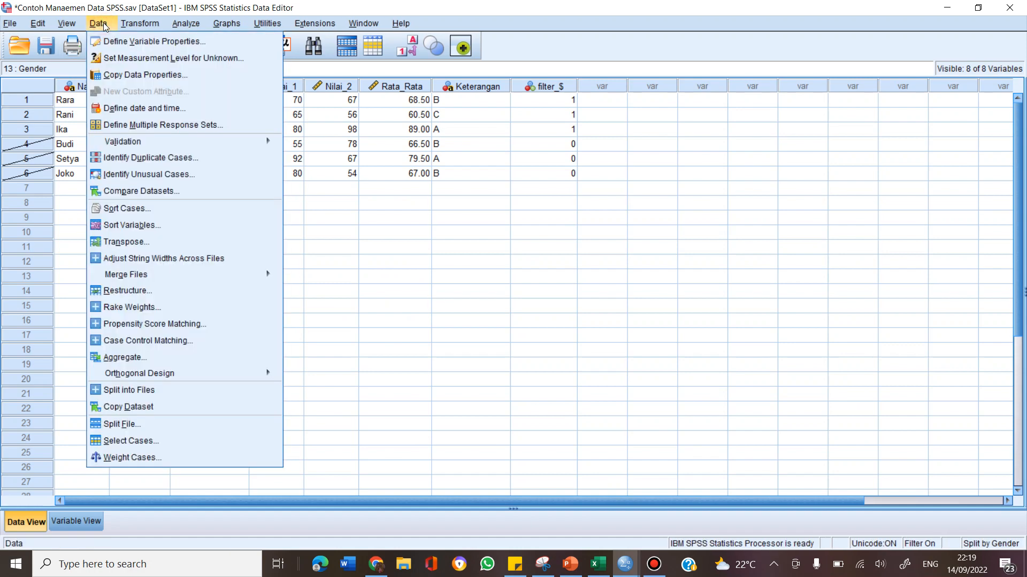
pyautogui.click(162, 440)
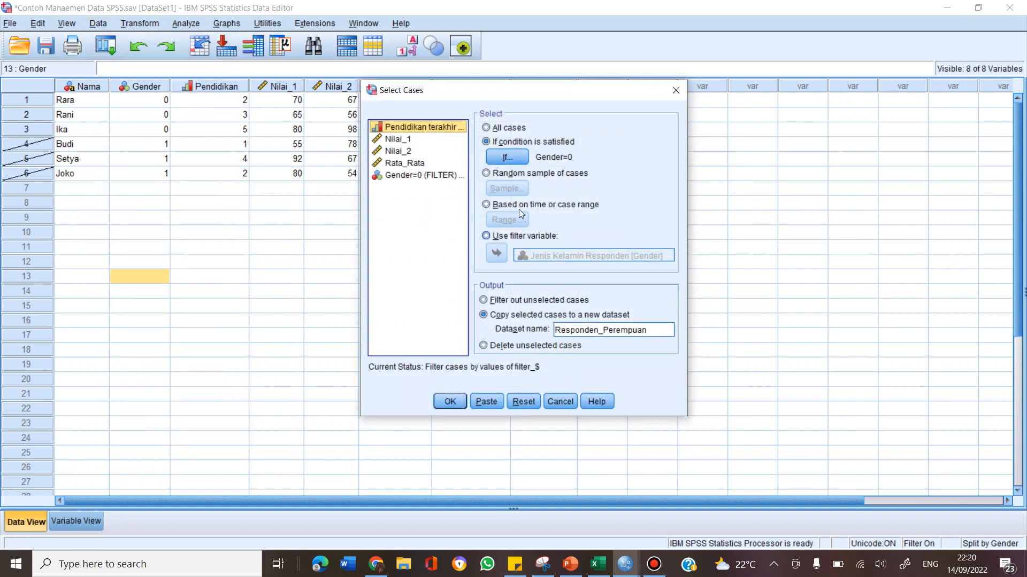
pyautogui.click(521, 129)
pyautogui.click(464, 406)
pyautogui.click(511, 277)
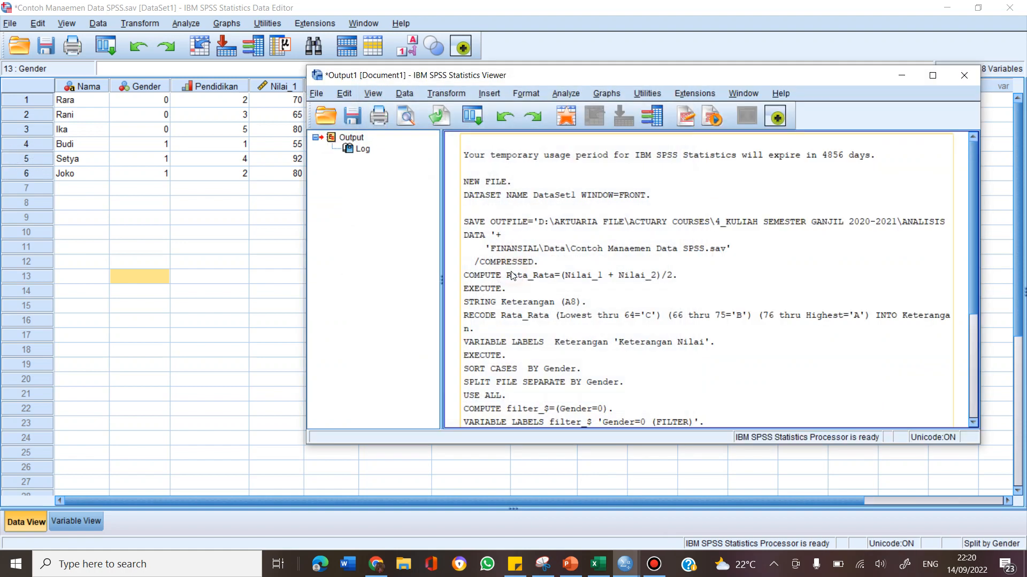
pyautogui.click(179, 233)
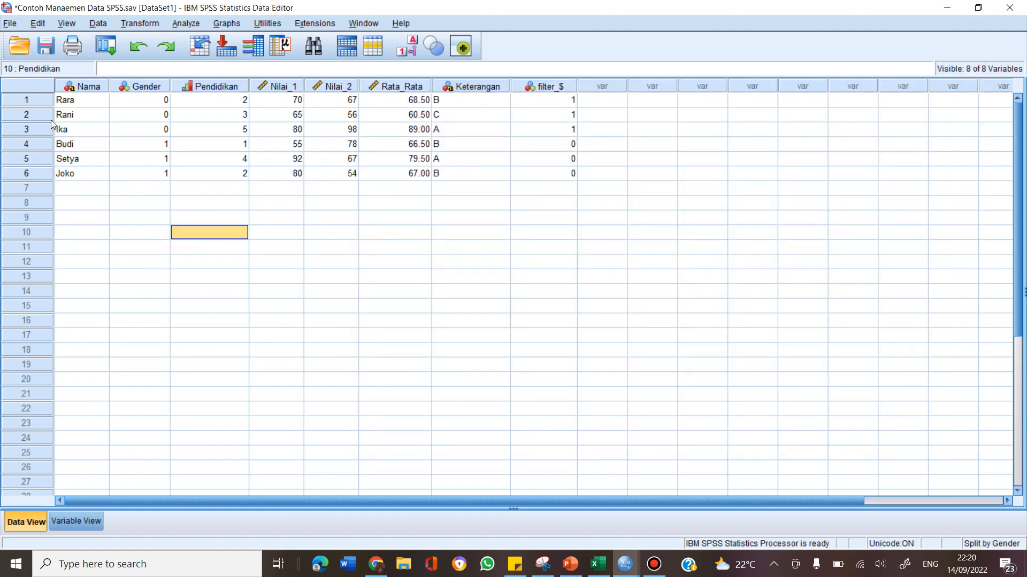
# Step: Check that Select Cases is set to all cases and run it again, accepting the dataset replacement
pyautogui.click(97, 23)
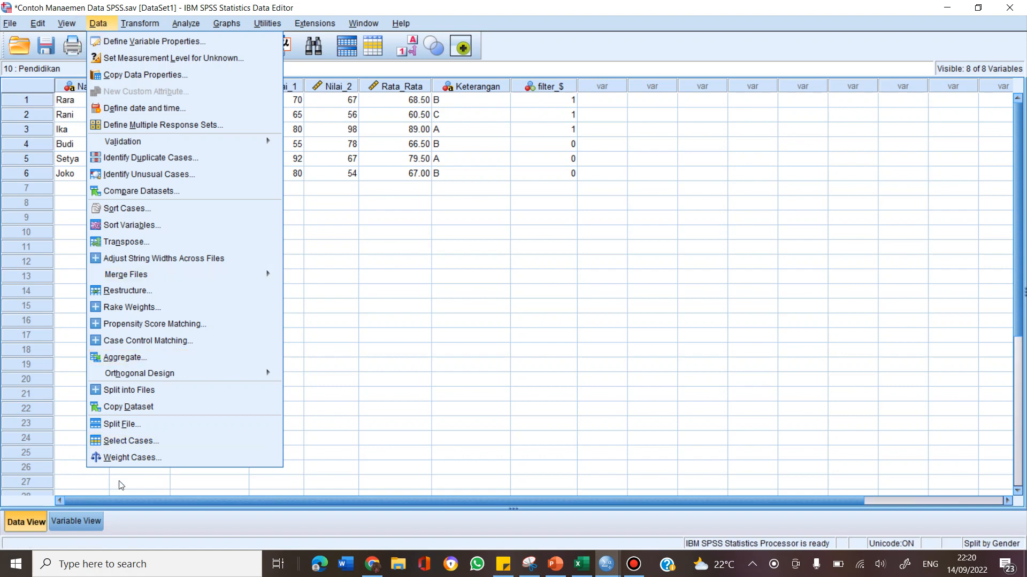
pyautogui.click(137, 441)
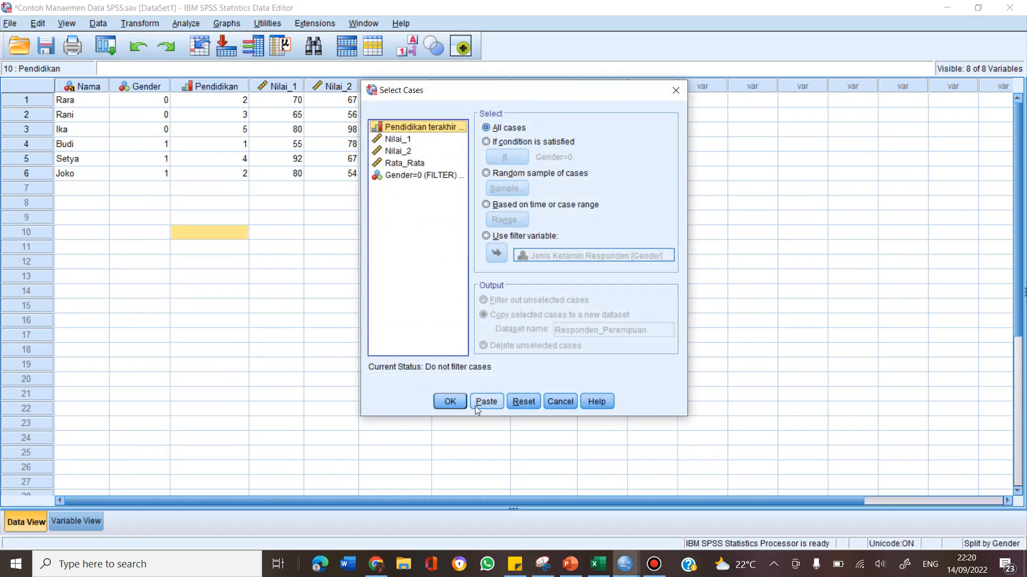
pyautogui.click(449, 402)
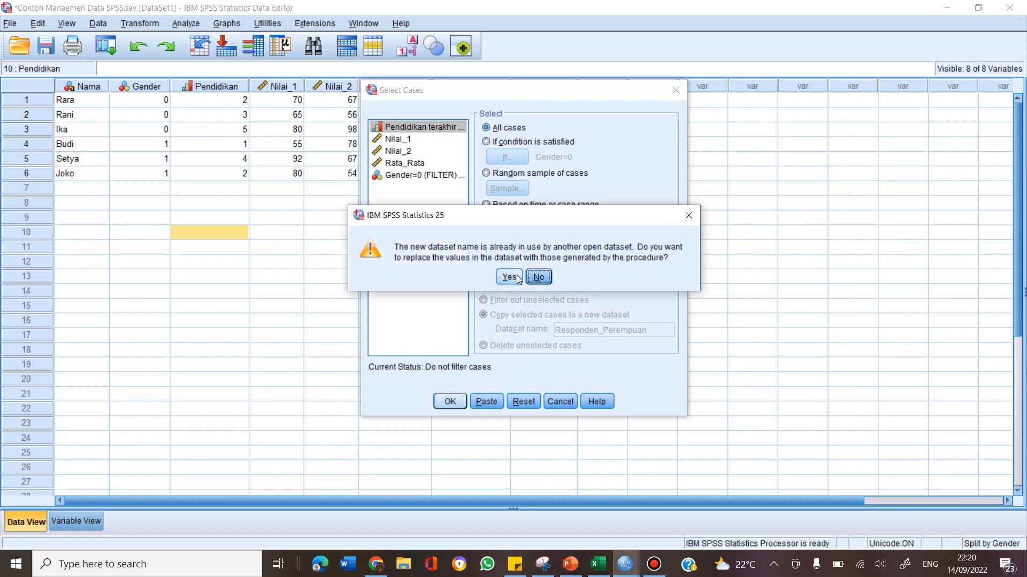
pyautogui.click(519, 277)
pyautogui.click(216, 263)
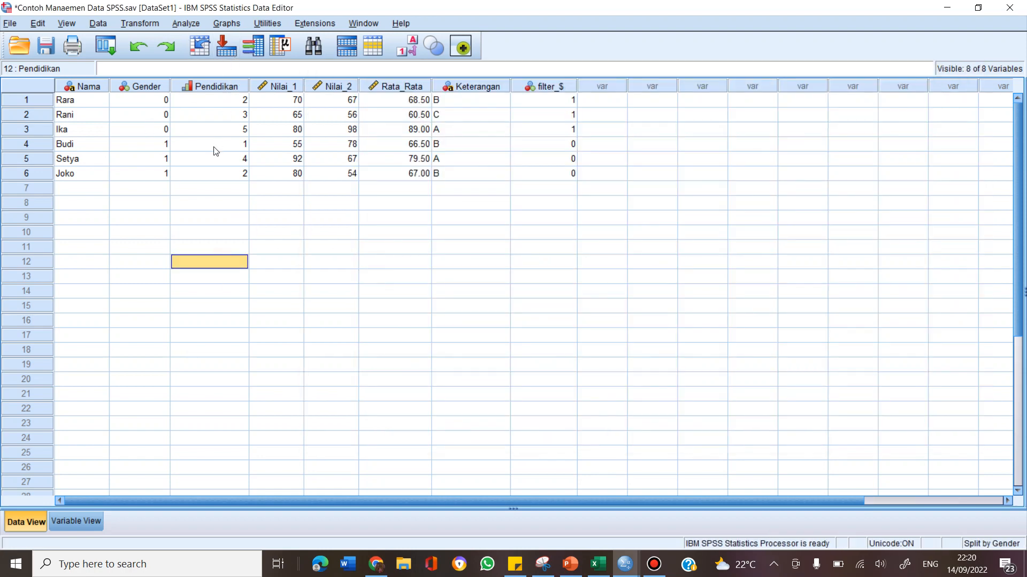
# Step: Set up a Frequencies analysis with Jenis Kelamin Responden and Pendidikan terakhir responden as the variables
pyautogui.click(186, 24)
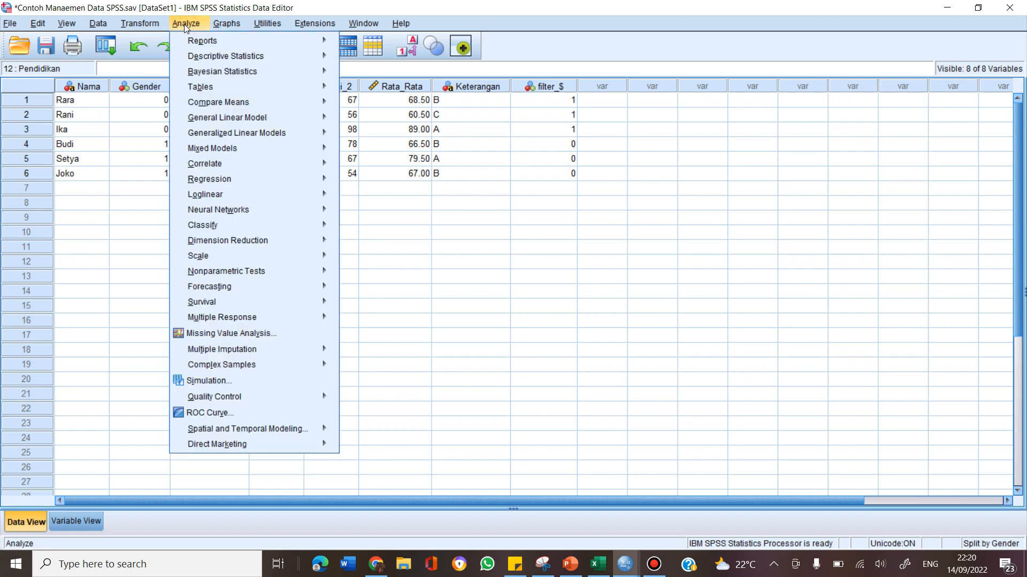
pyautogui.moveTo(216, 60)
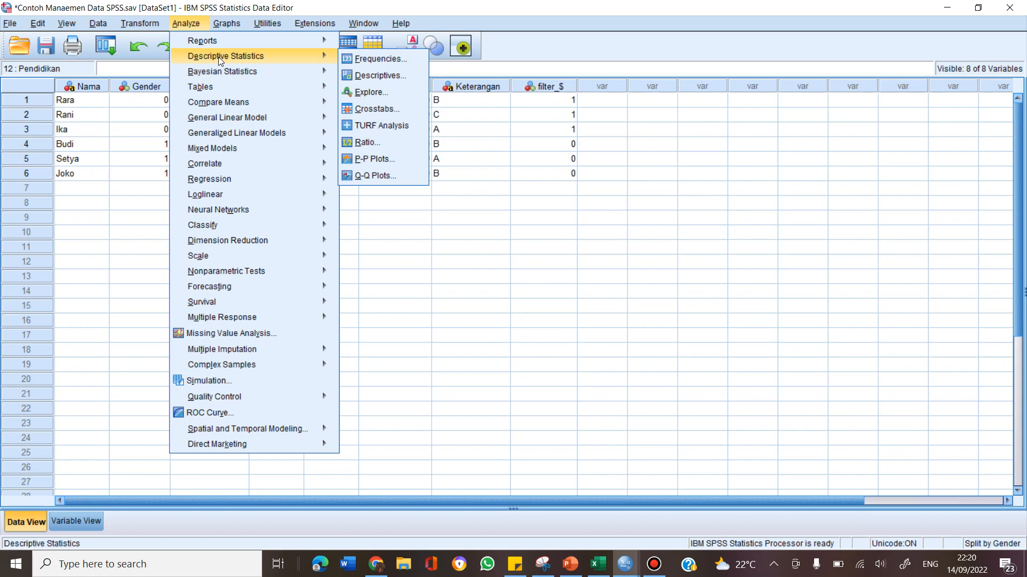
pyautogui.click(376, 58)
pyautogui.moveTo(451, 192); pyautogui.dragTo(522, 97)
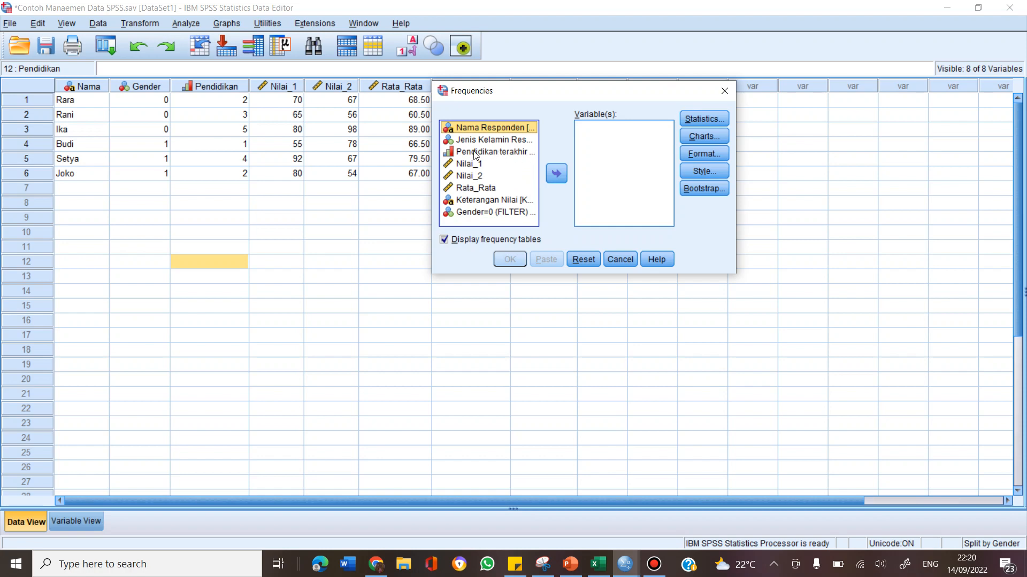
pyautogui.click(487, 141)
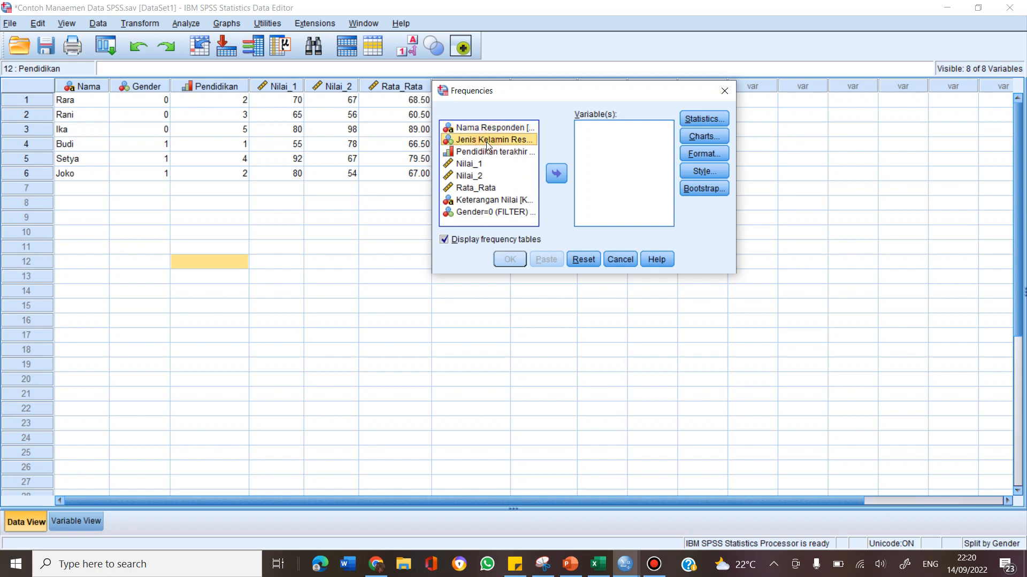
pyautogui.click(556, 173)
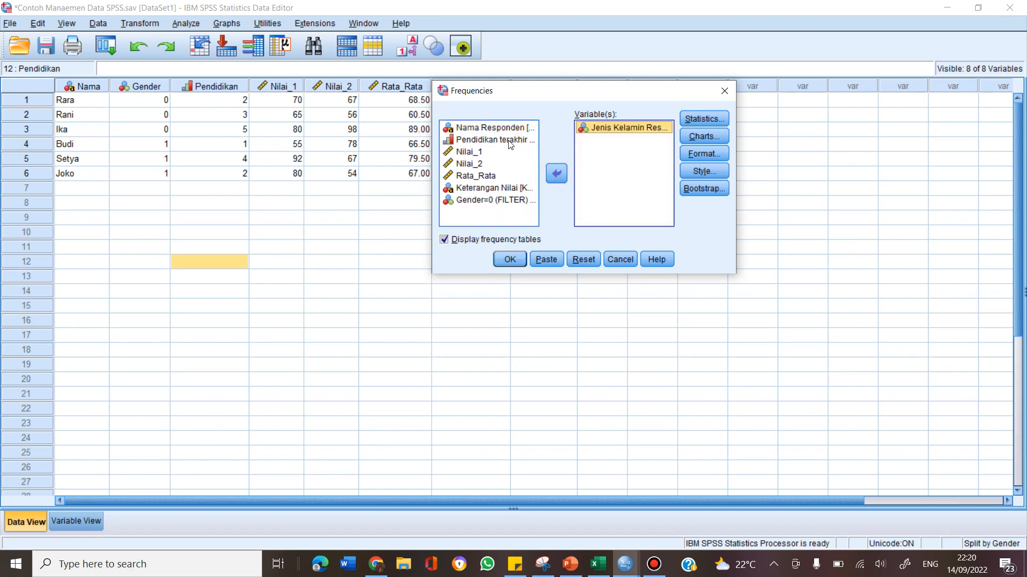
pyautogui.click(491, 139)
pyautogui.click(556, 173)
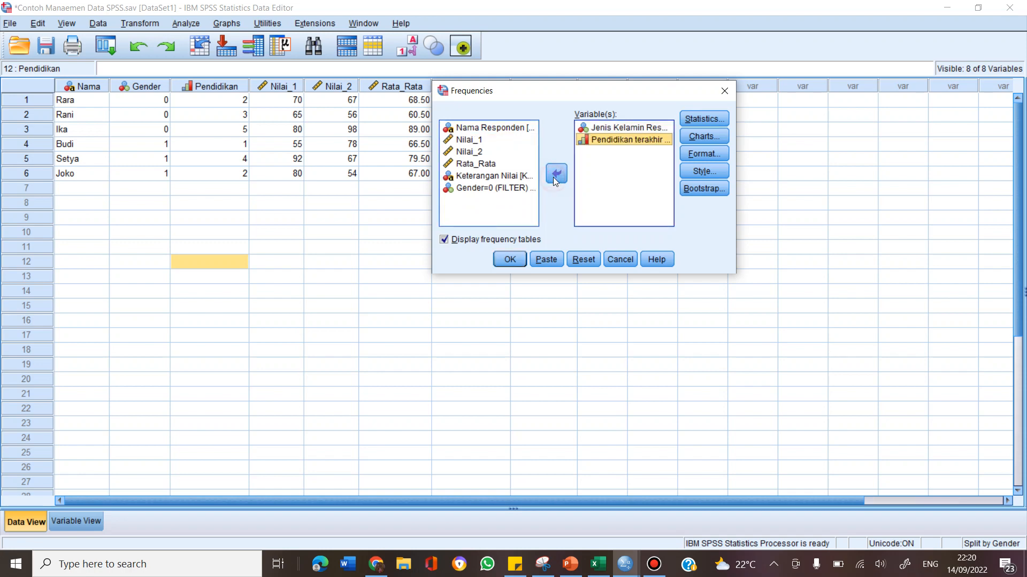
# Step: View the available Frequencies statistics without choosing any, and run the analysis with frequency tables displayed
pyautogui.click(703, 119)
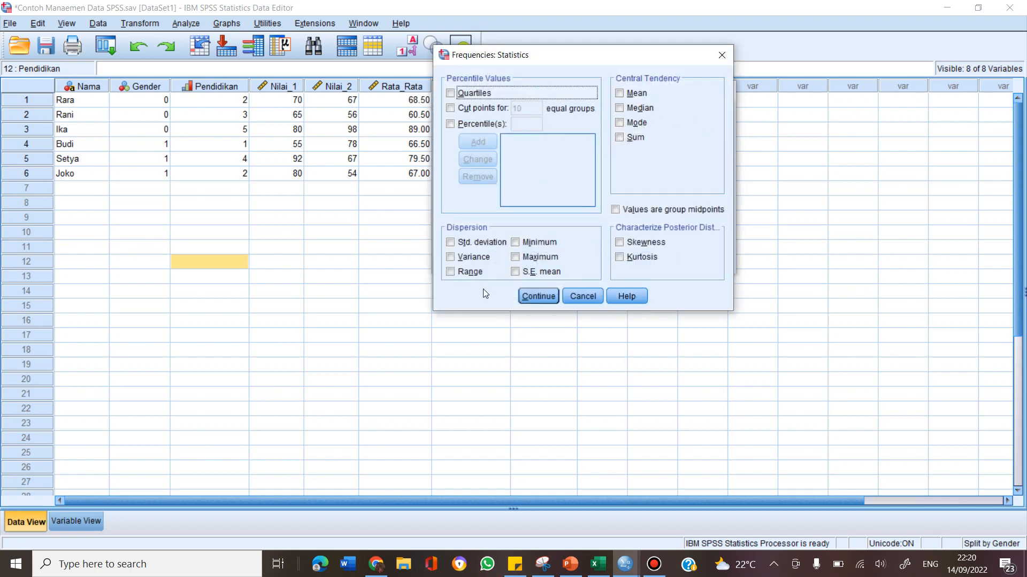
pyautogui.click(720, 57)
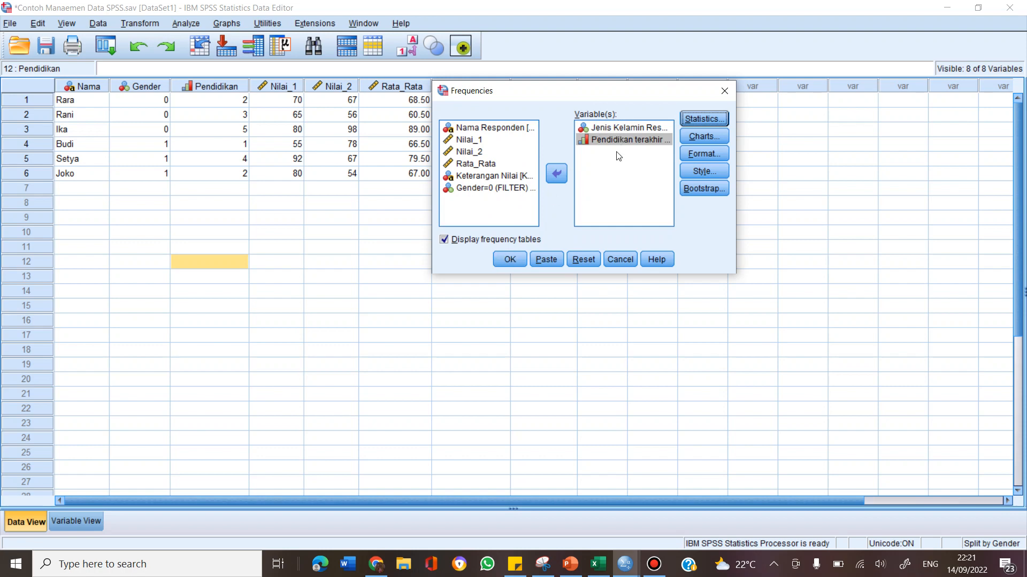
pyautogui.click(509, 260)
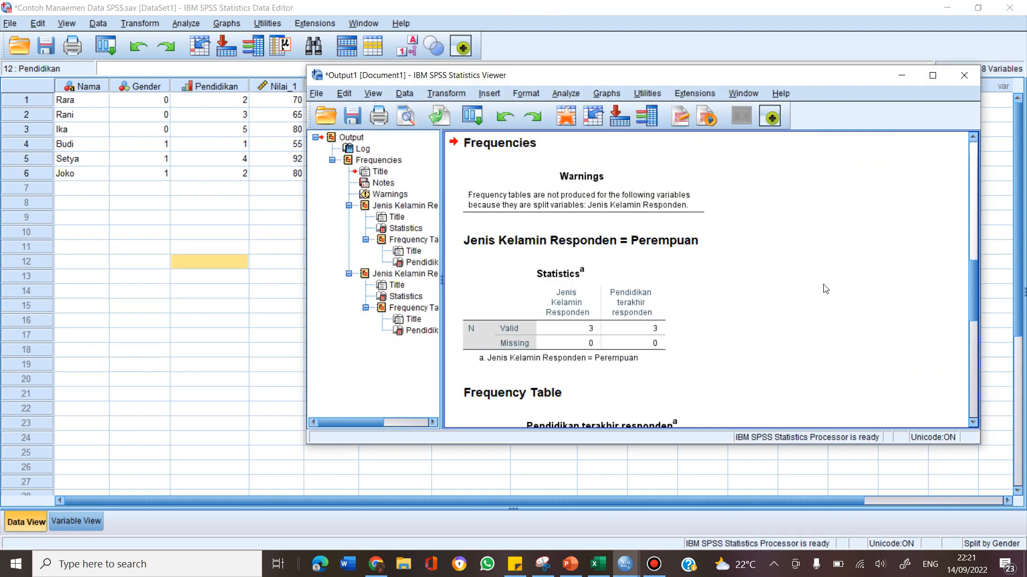
# Step: Examine the Frequencies output for the Perempuan group, including its Statistics table and the Pendidikan terakhir responden frequency table
pyautogui.scroll(-5, 647, 309)
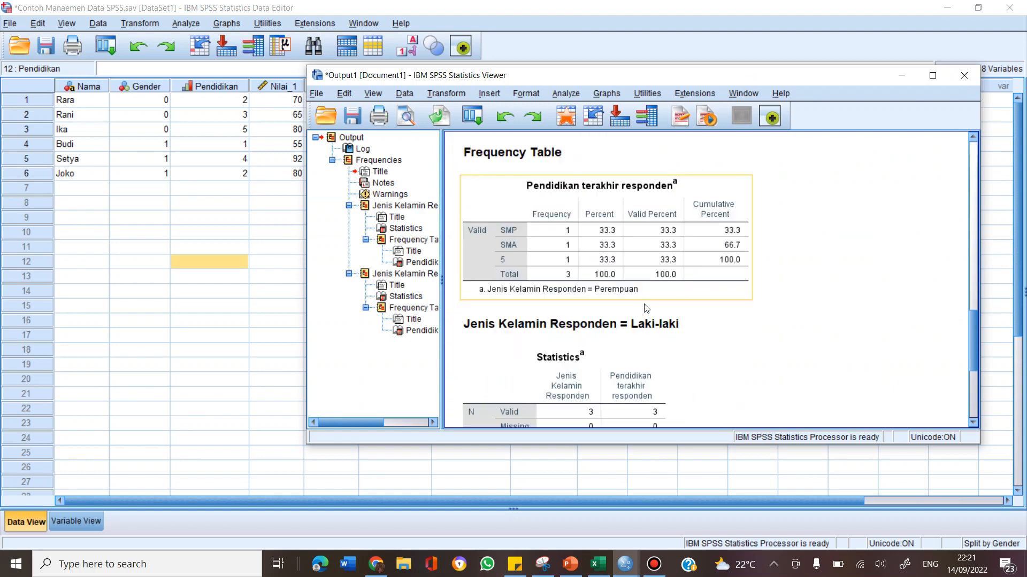
pyautogui.scroll(4, 646, 309)
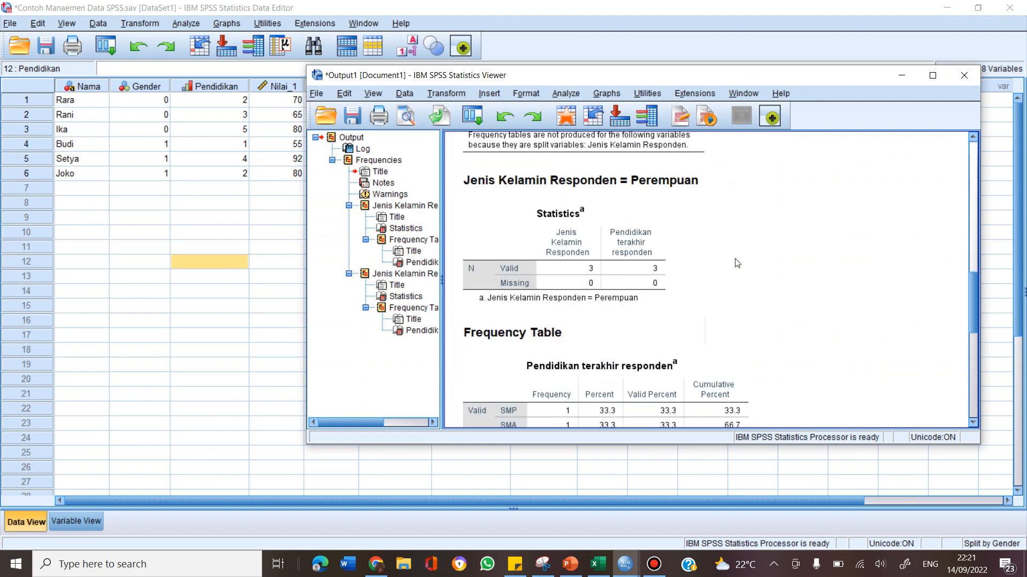
pyautogui.click(568, 265)
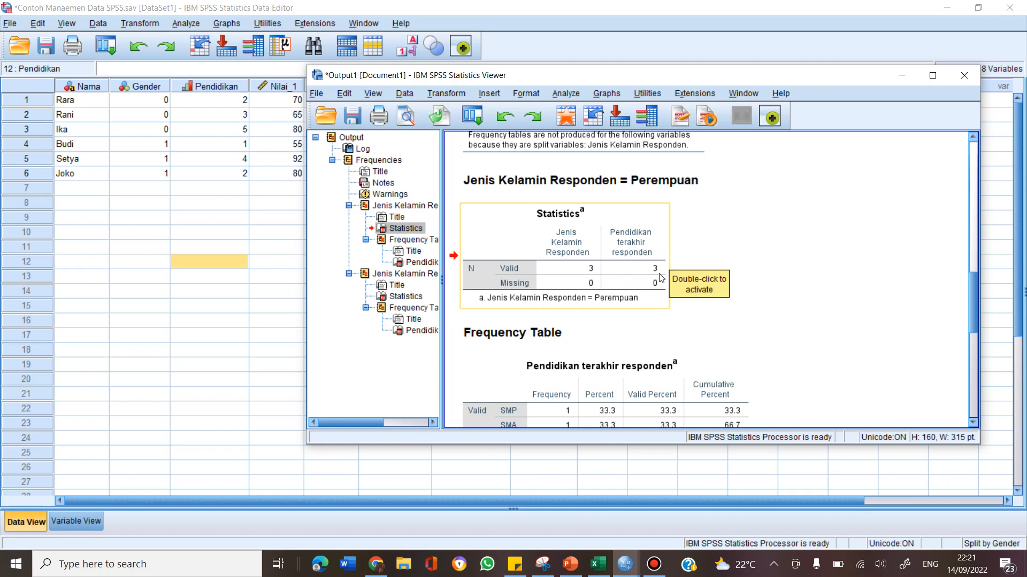
pyautogui.scroll(-3, 657, 278)
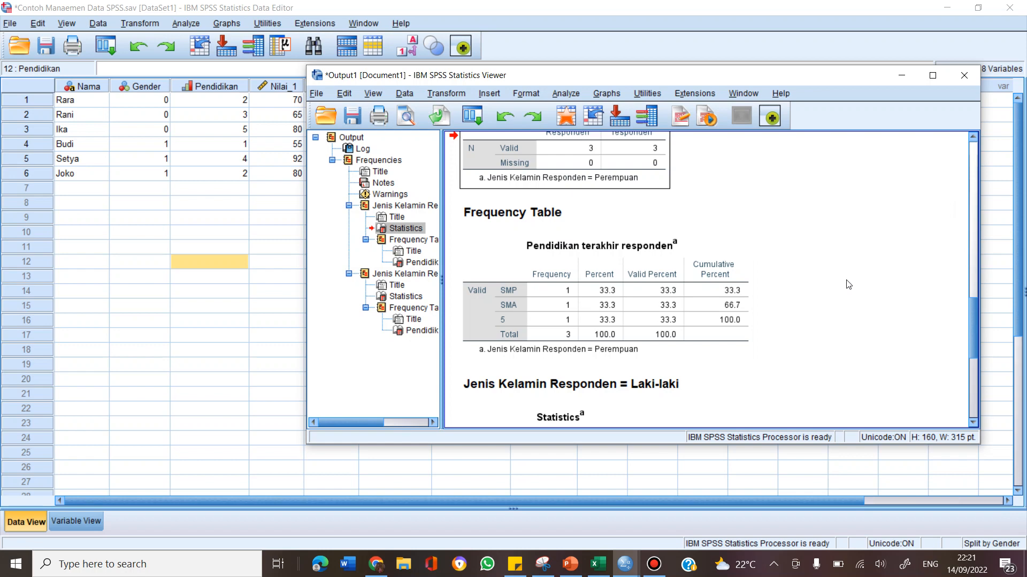
# Step: Examine the Frequencies output for the Laki-laki group, including its Statistics table and the Pendidikan terakhir responden frequency table
pyautogui.click(629, 295)
pyautogui.scroll(-3, 780, 283)
pyautogui.scroll(-2, 780, 282)
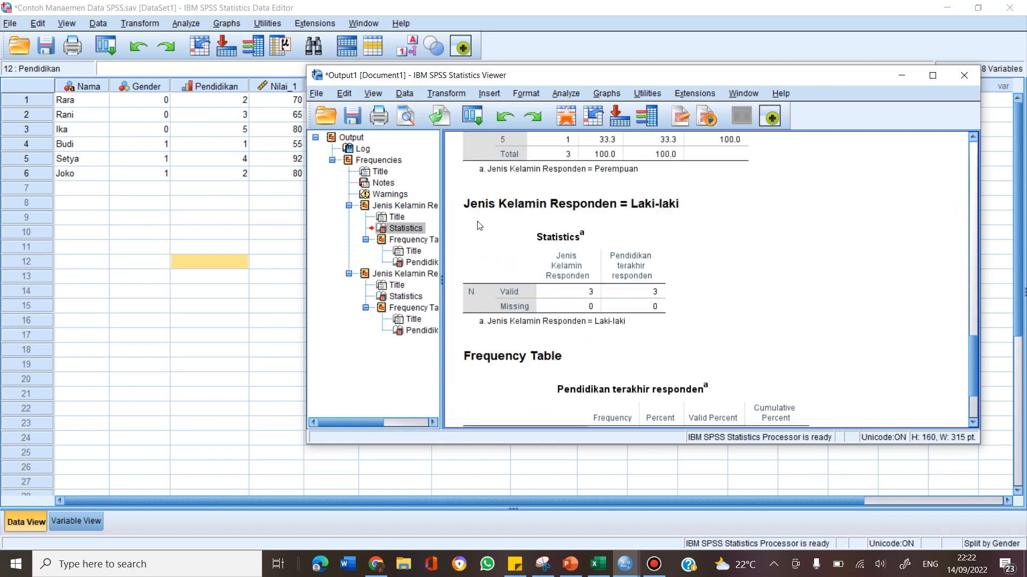
pyautogui.scroll(-3, 687, 230)
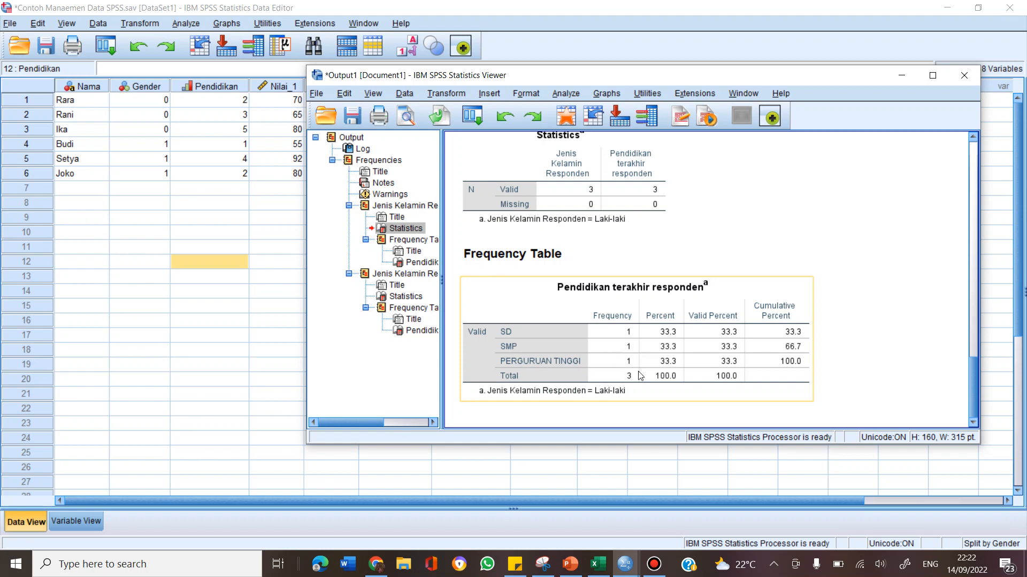
# Step: Reopen the Frequencies analysis from the Data Editor and remove Jenis Kelamin Responden and Pendidikan terakhir responden from its variables
pyautogui.click(442, 93)
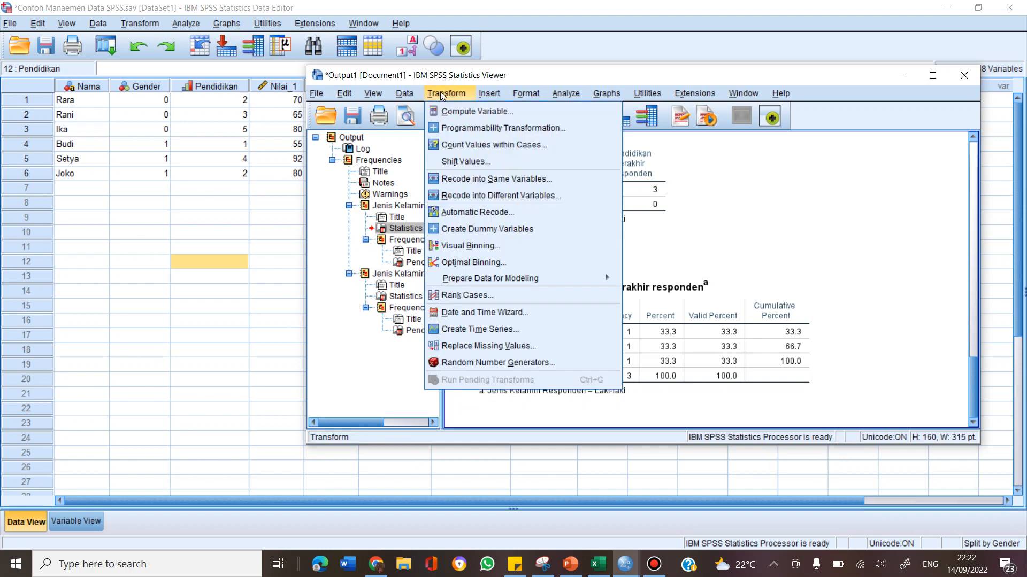
pyautogui.moveTo(486, 92)
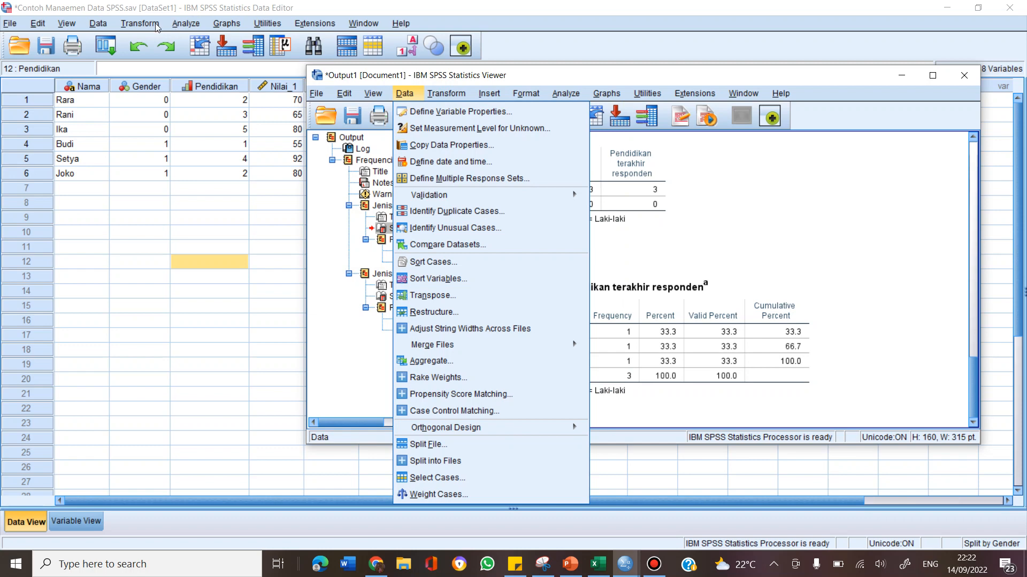
pyautogui.click(159, 24)
pyautogui.moveTo(180, 23)
pyautogui.moveTo(216, 58)
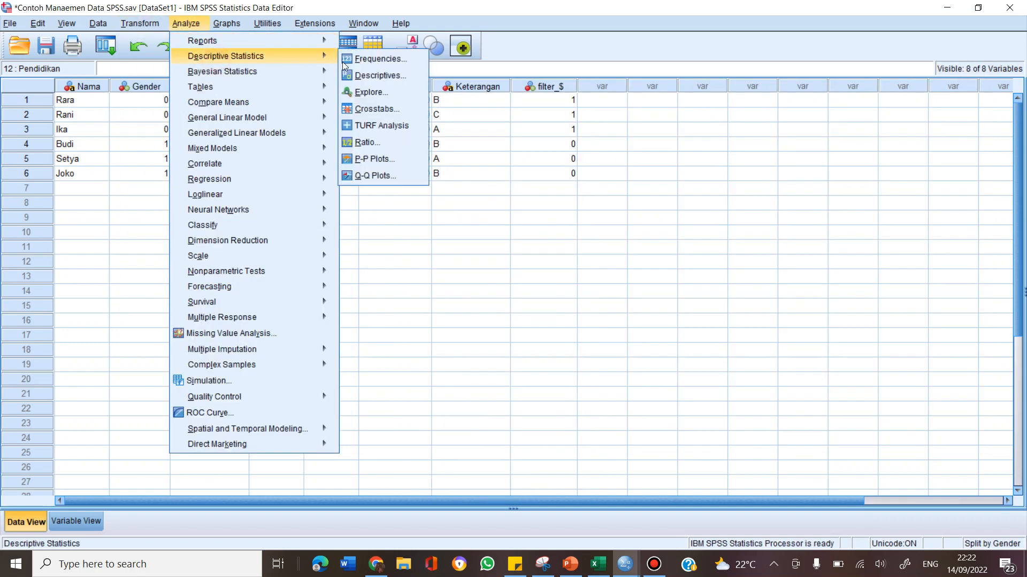
pyautogui.click(384, 57)
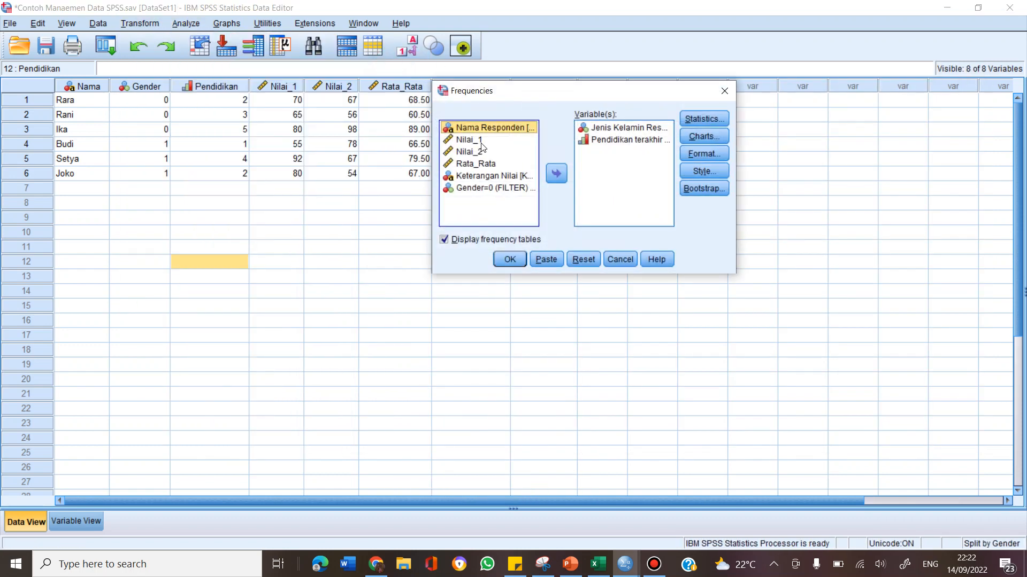
pyautogui.click(607, 128)
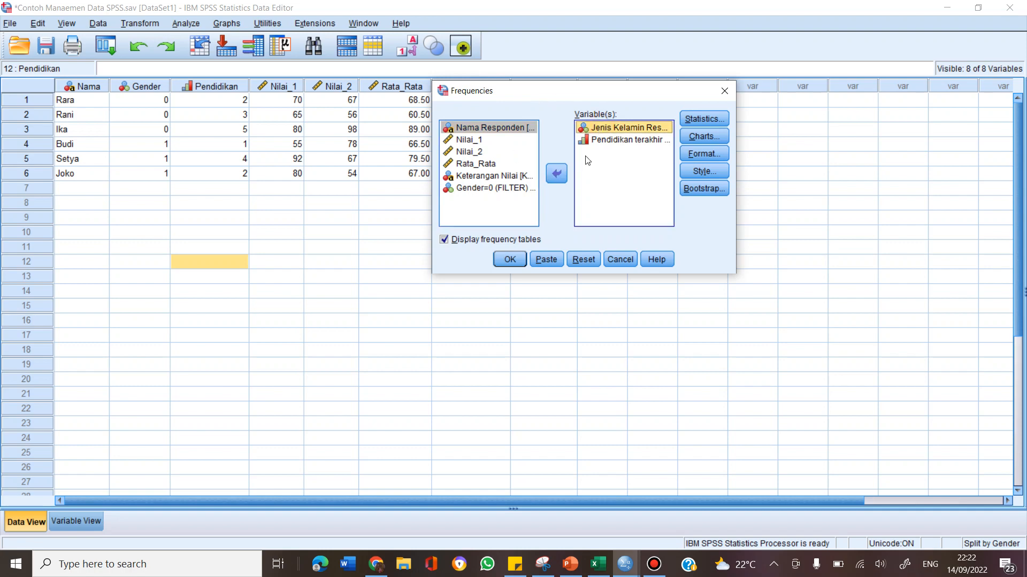
pyautogui.click(556, 173)
pyautogui.click(612, 130)
pyautogui.click(556, 173)
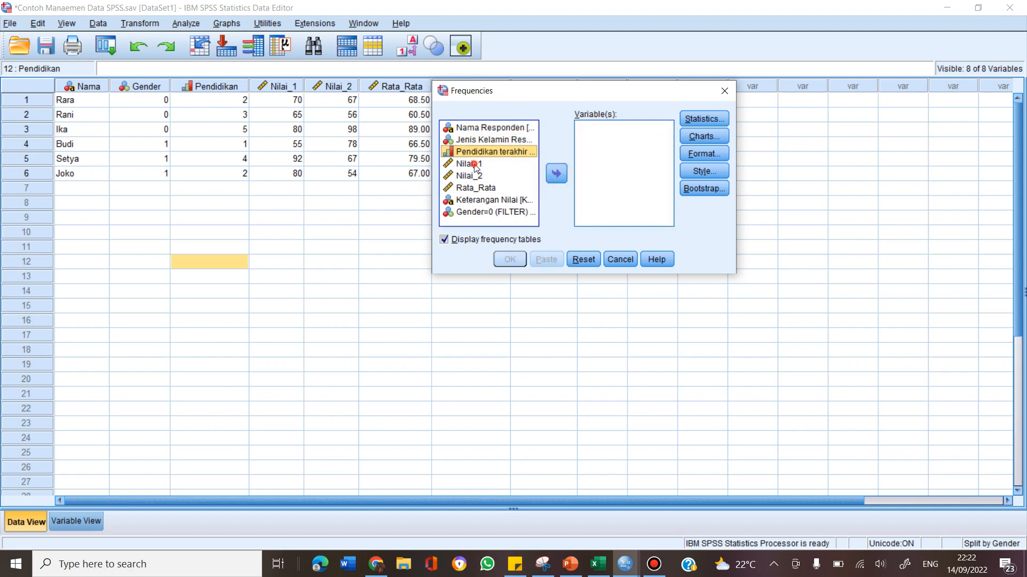
# Step: Add Nilai_1 and Nilai_2 as the variables of the Frequencies analysis
pyautogui.click(471, 163)
pyautogui.click(556, 172)
pyautogui.click(482, 164)
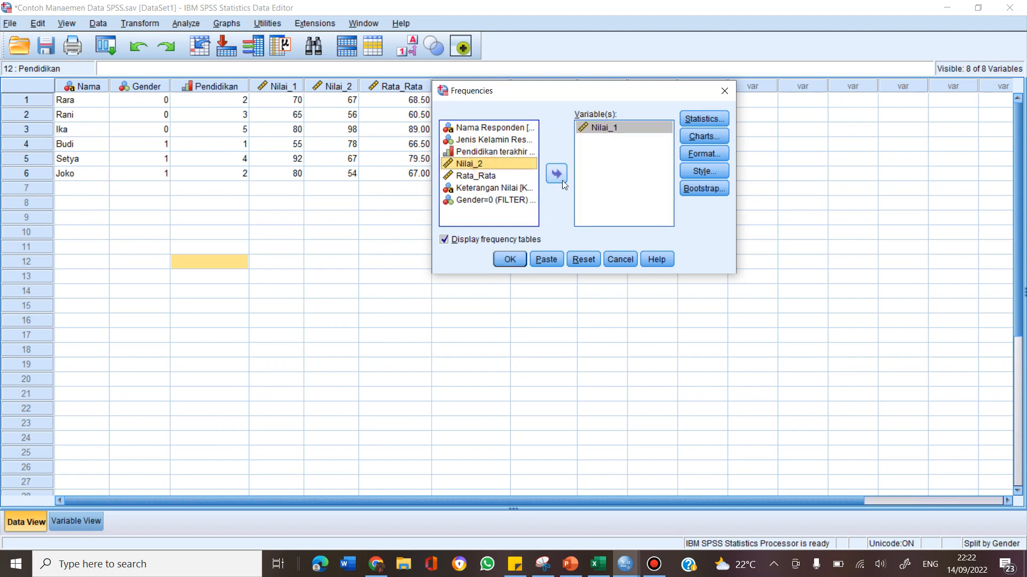
pyautogui.click(557, 174)
# Step: Request the mean, median, standard deviation, variance, minimum and maximum for the Frequencies analysis and run it
pyautogui.click(693, 120)
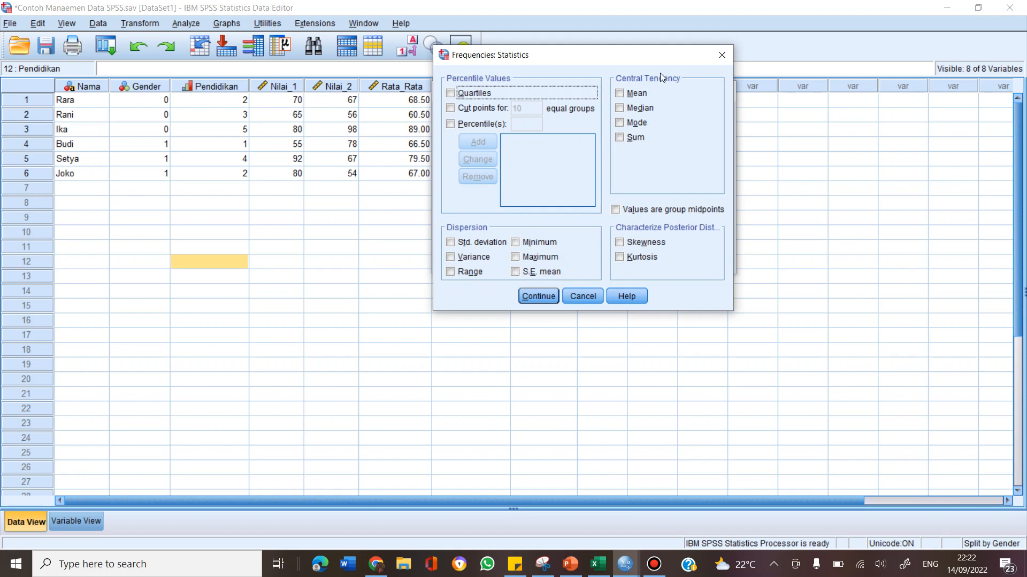
pyautogui.click(620, 95)
pyautogui.click(620, 108)
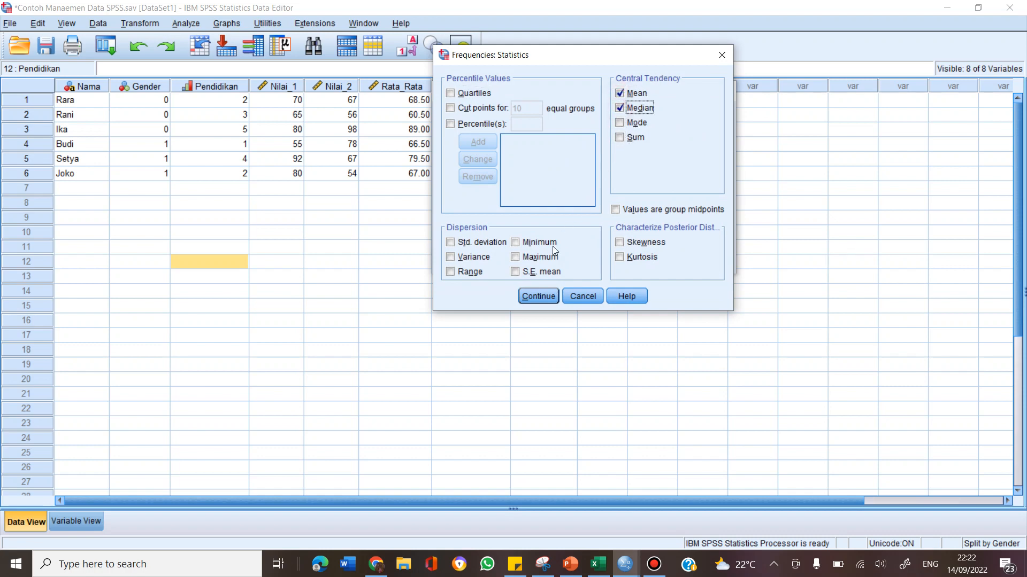
pyautogui.click(450, 243)
pyautogui.click(450, 257)
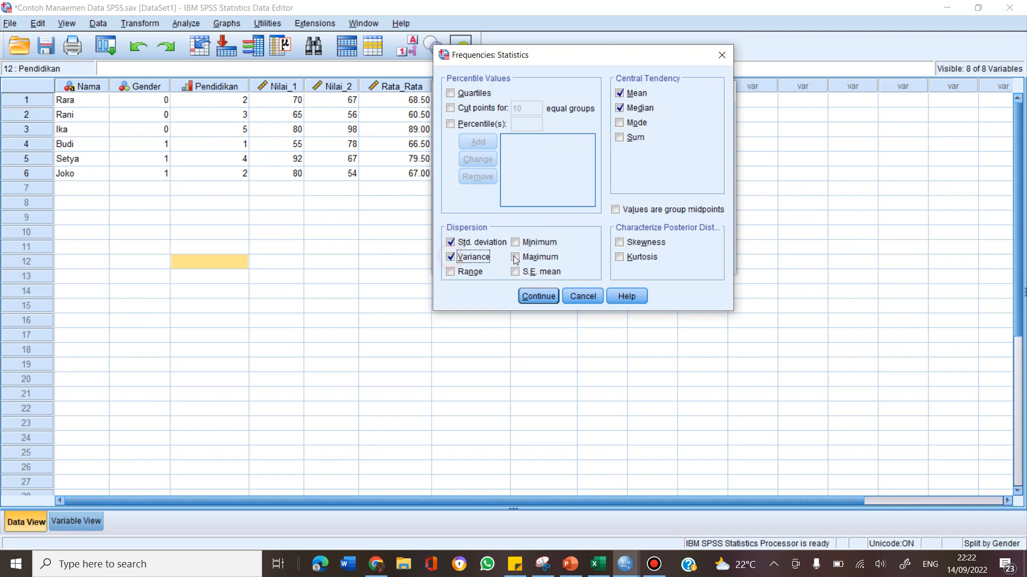
pyautogui.click(515, 242)
pyautogui.click(514, 257)
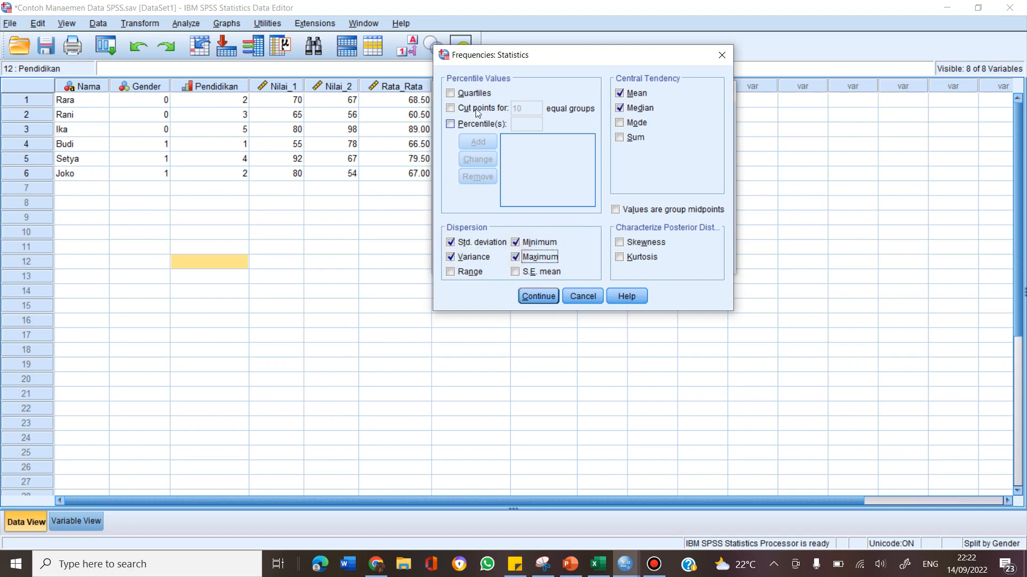
pyautogui.click(539, 296)
pyautogui.click(509, 259)
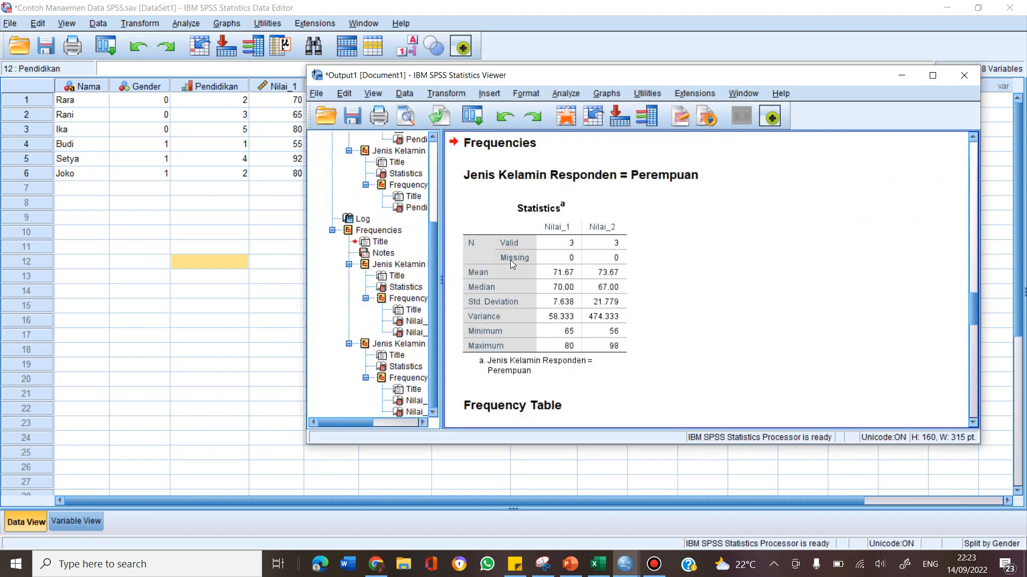
# Step: Examine the Nilai_1 and Nilai_2 Frequencies output, comparing the Statistics tables of the Perempuan and Laki-laki groups
pyautogui.click(570, 298)
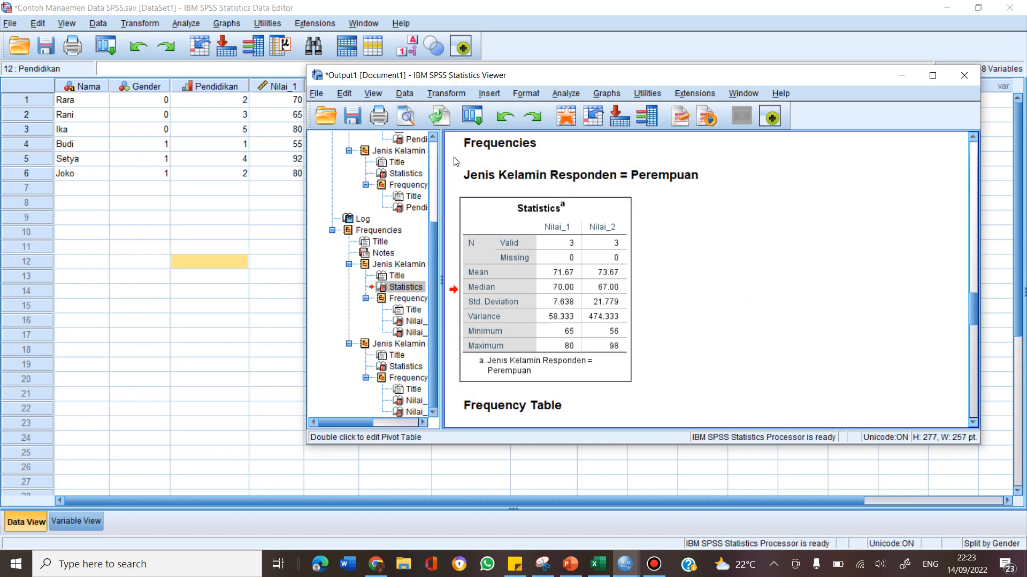
pyautogui.scroll(2, 754, 265)
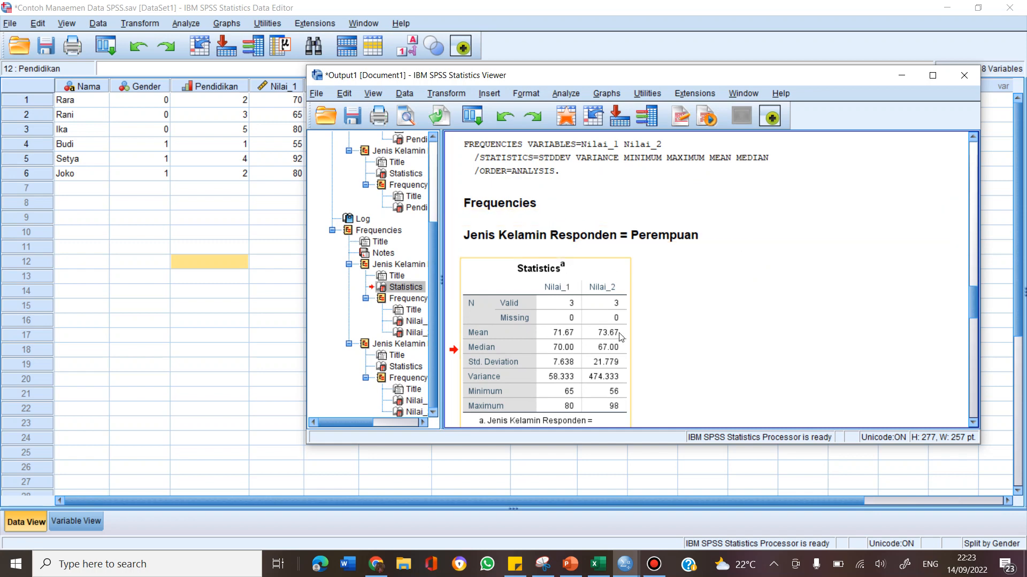
pyautogui.scroll(-2, 687, 262)
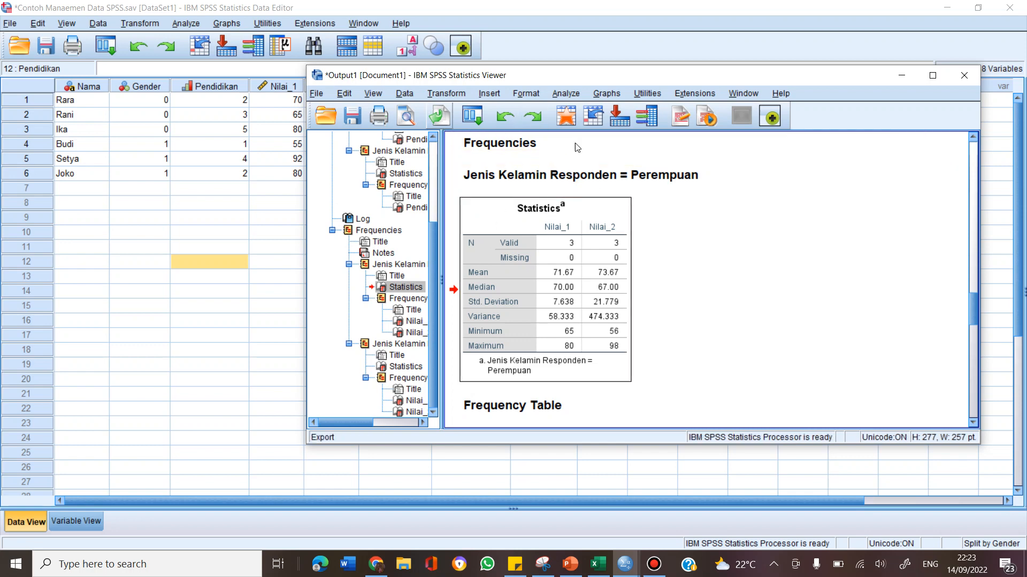
pyautogui.moveTo(588, 65); pyautogui.dragTo(587, 17)
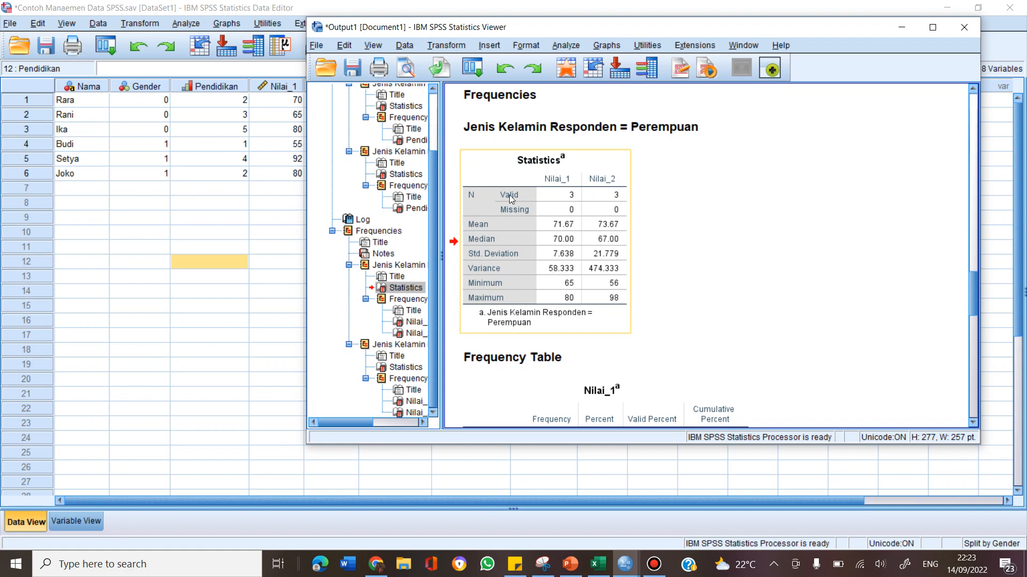
pyautogui.scroll(-10, 556, 257)
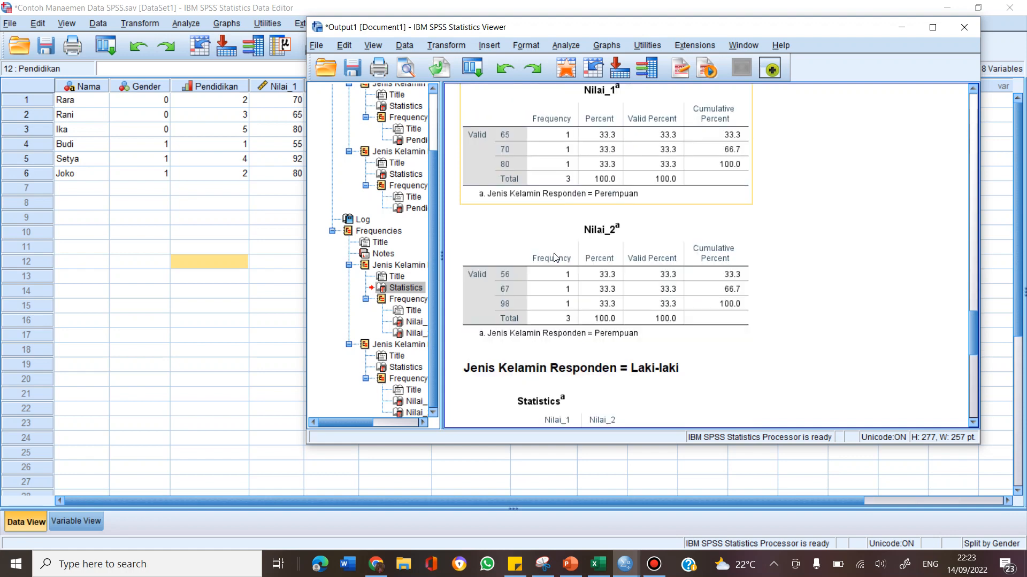
pyautogui.scroll(-1, 556, 257)
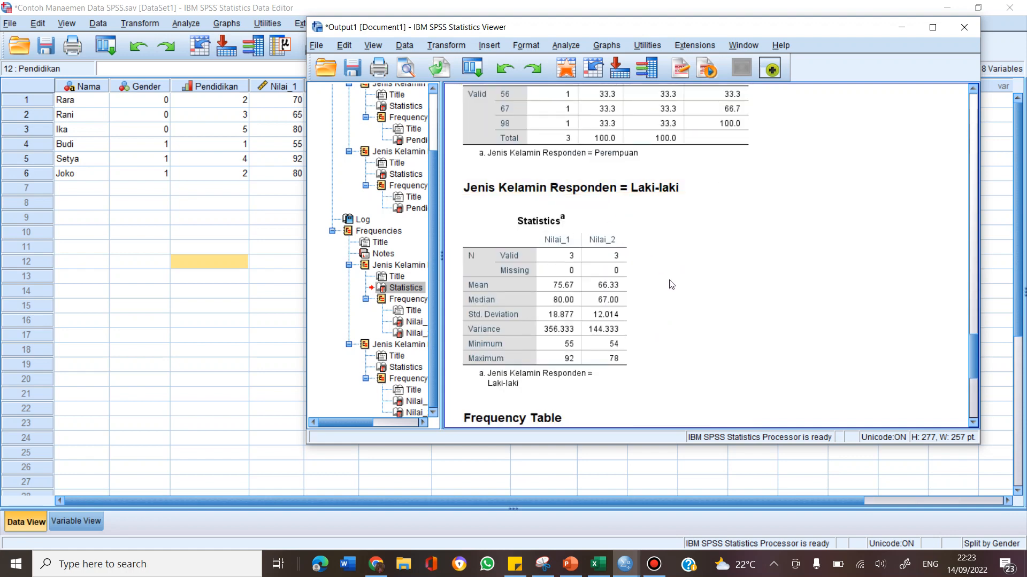
pyautogui.scroll(10, 669, 284)
pyautogui.scroll(-1, 671, 285)
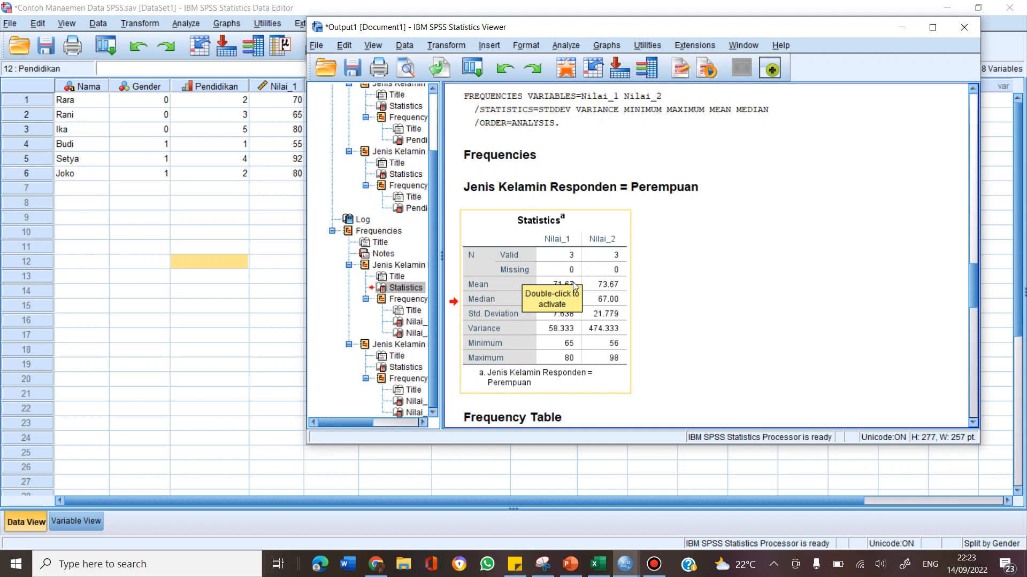
pyautogui.scroll(-5, 582, 335)
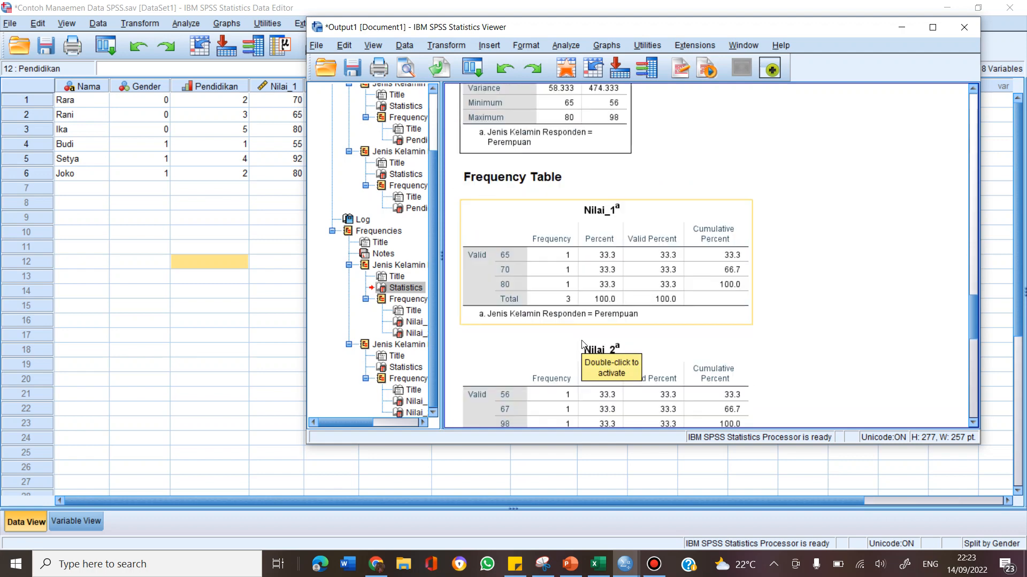
pyautogui.scroll(-4, 582, 344)
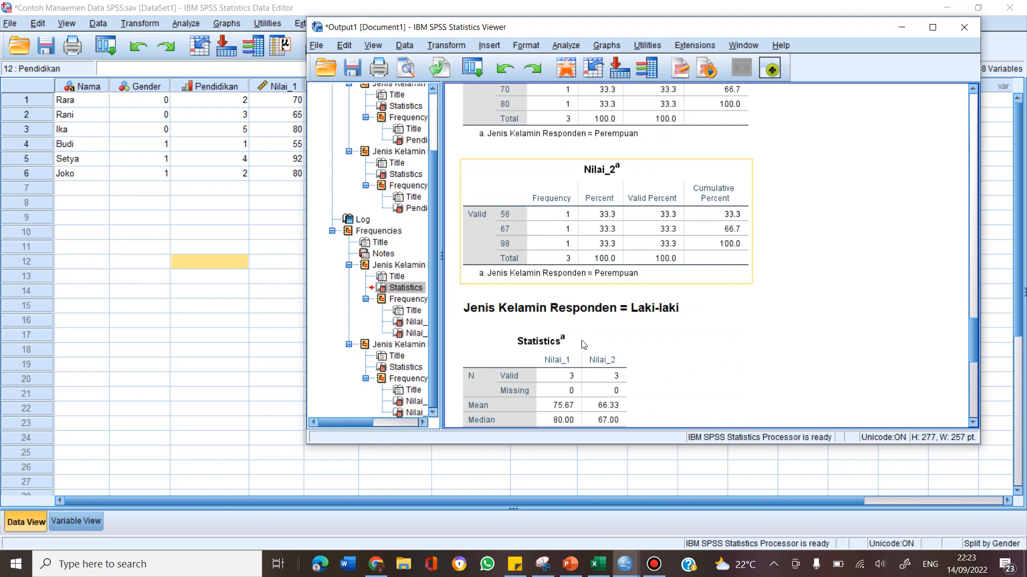
pyautogui.scroll(-4, 584, 345)
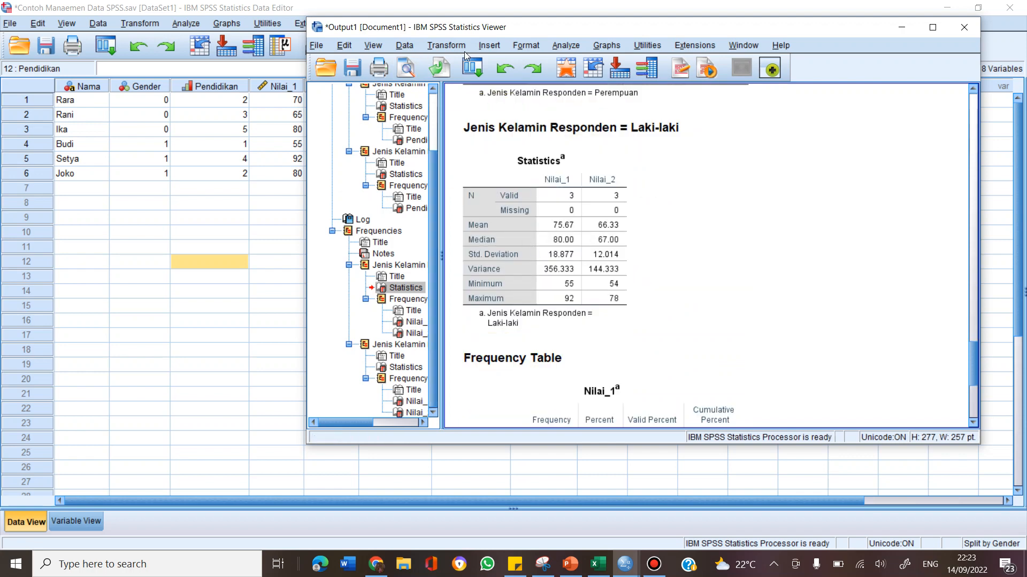
# Step: Set up a Descriptives analysis from the Data Editor with Nilai_1 and Nilai_2 as the variables
pyautogui.click(186, 8)
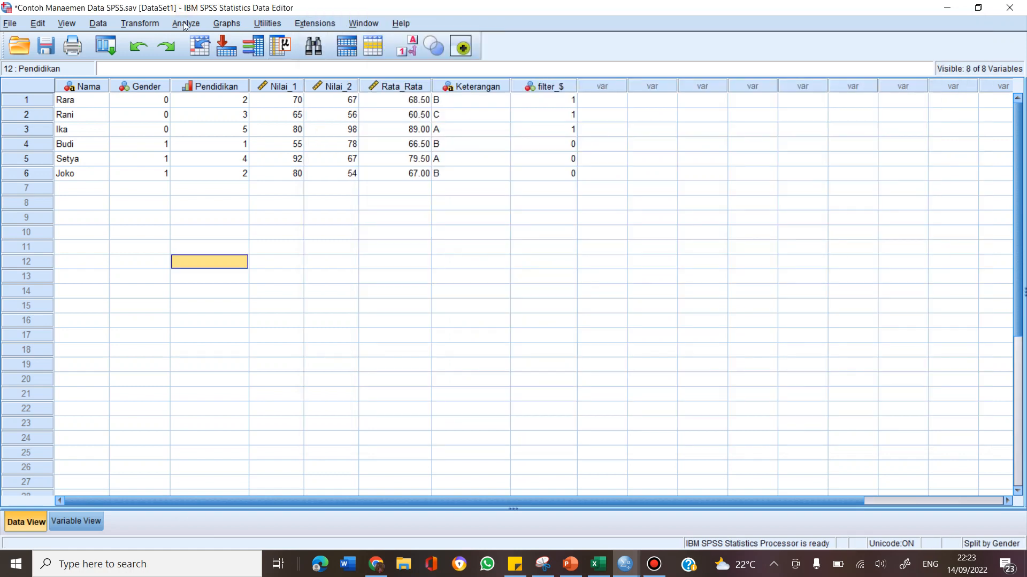
pyautogui.click(184, 23)
pyautogui.moveTo(223, 60)
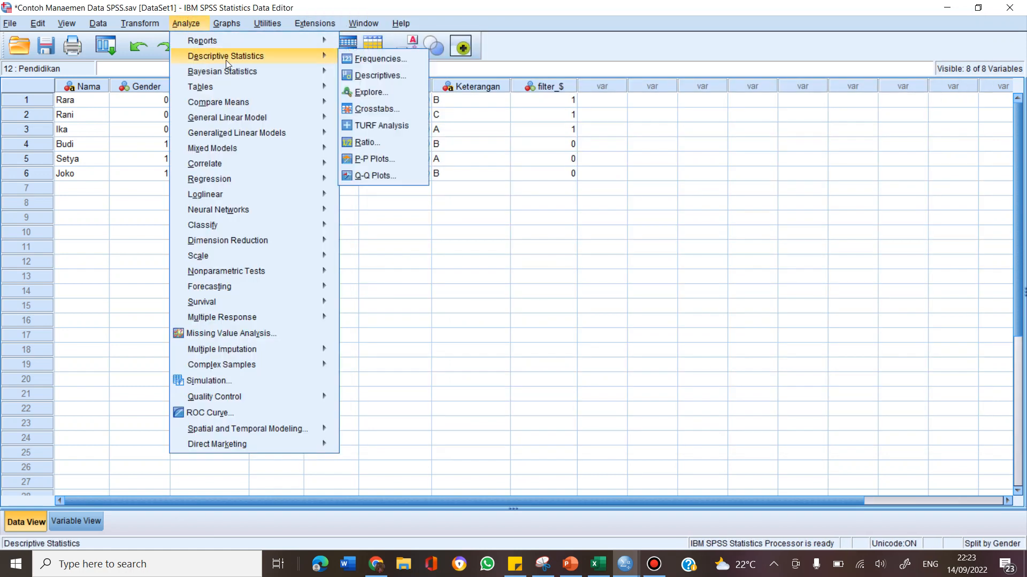
pyautogui.click(393, 78)
pyautogui.moveTo(523, 191); pyautogui.dragTo(615, 128)
pyautogui.click(500, 185)
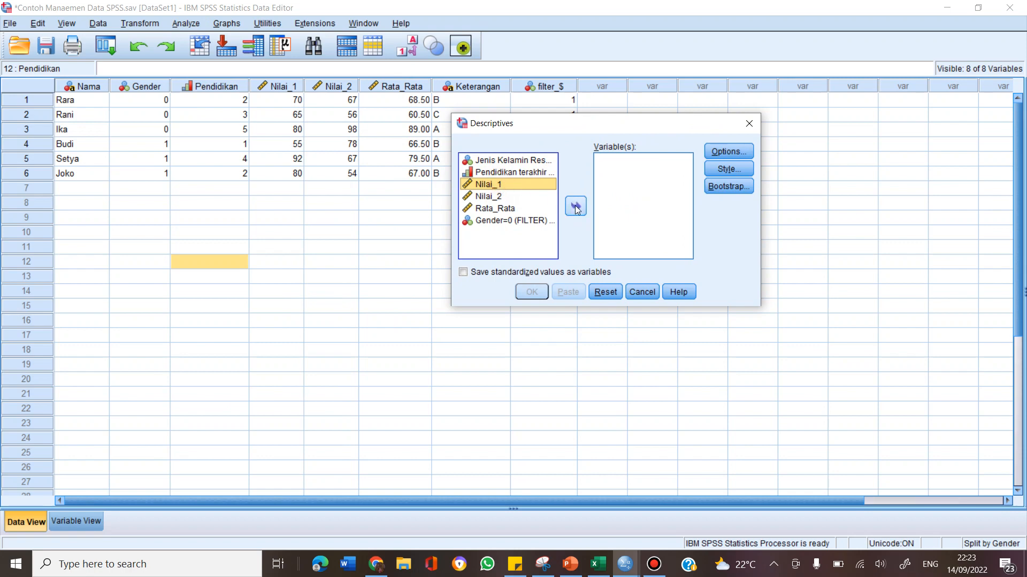
pyautogui.click(576, 207)
pyautogui.click(493, 183)
pyautogui.click(570, 212)
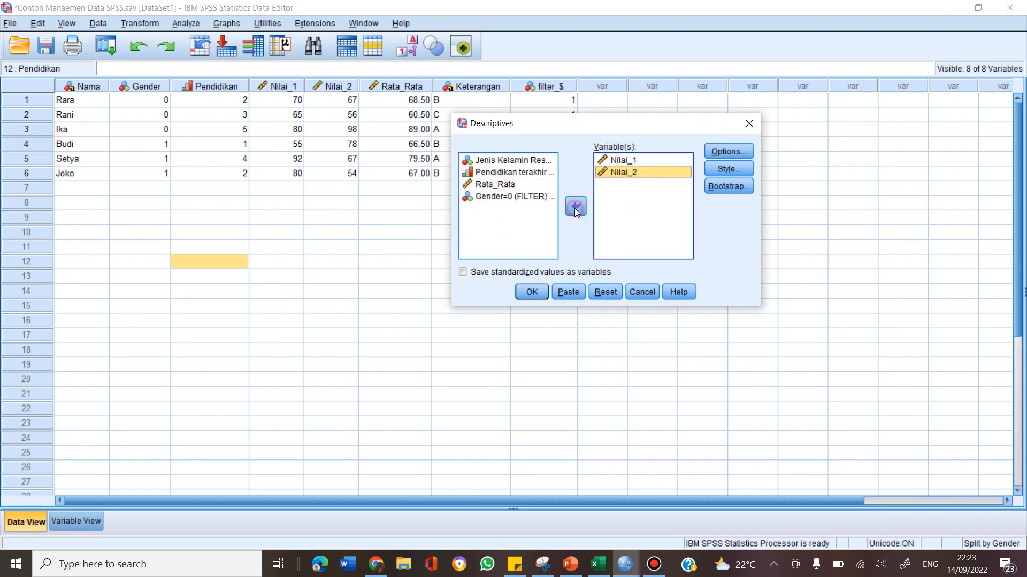
# Step: Add Variance to the statistics of the Descriptives analysis and run it
pyautogui.click(742, 154)
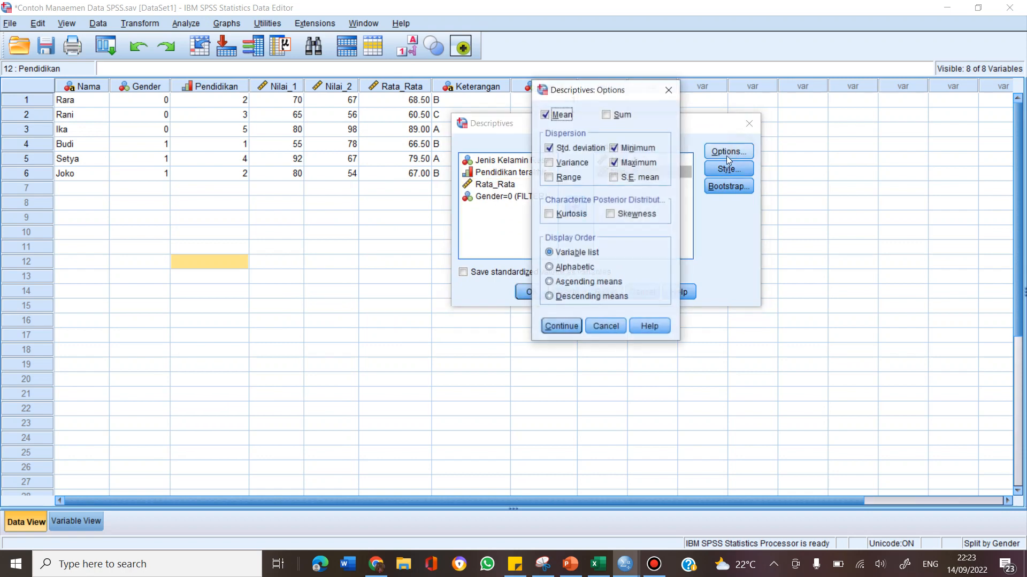
pyautogui.click(571, 161)
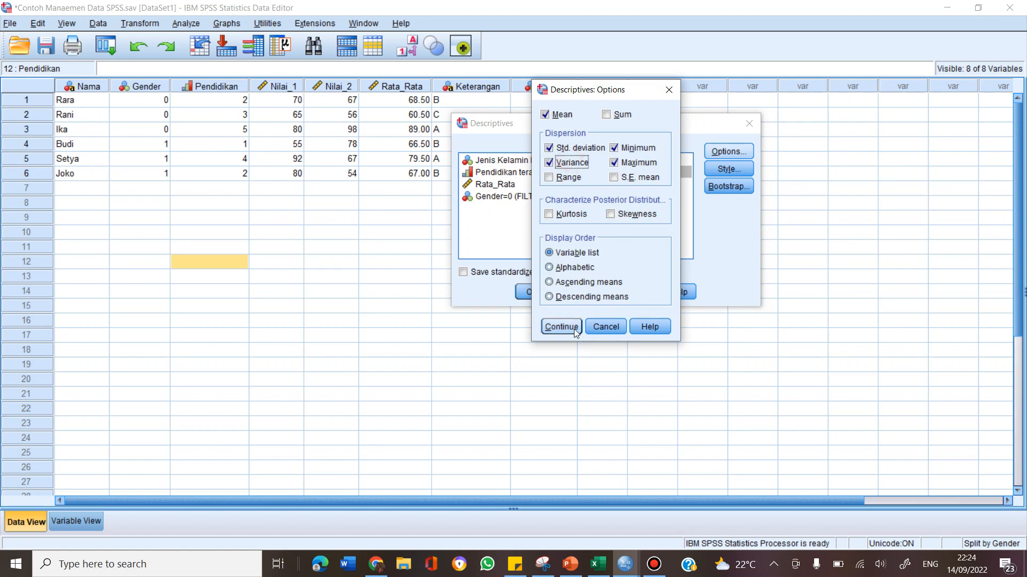
pyautogui.click(560, 328)
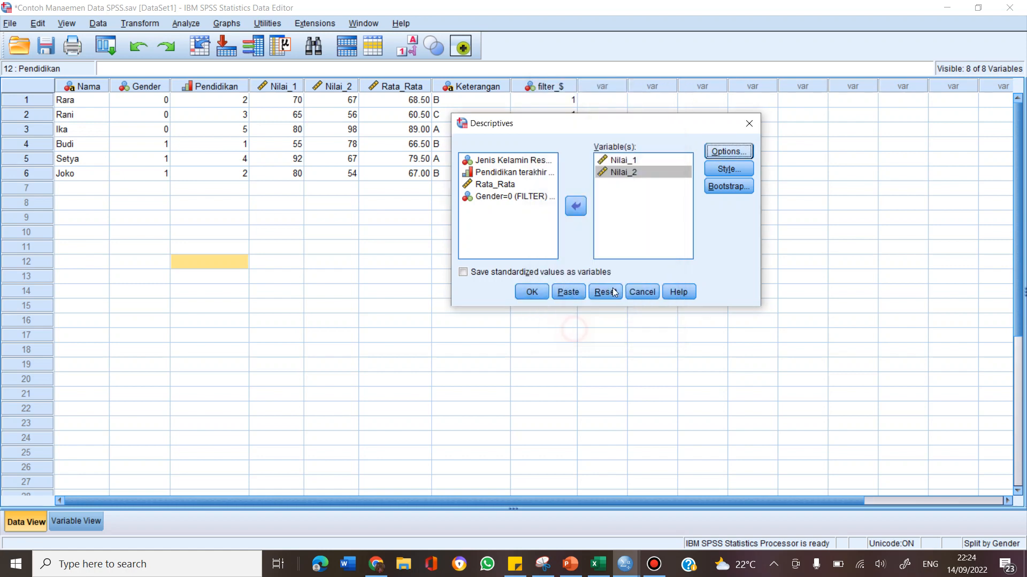
pyautogui.click(543, 293)
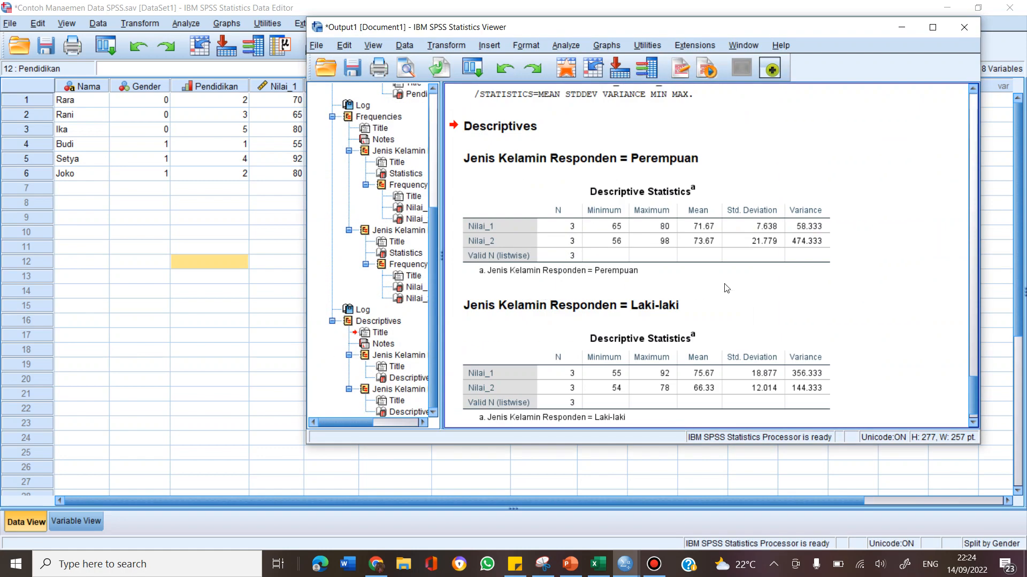
# Step: Examine the Descriptive Statistics tables for the Perempuan and Laki-laki groups, then return to the Data Editor
pyautogui.scroll(-1, 752, 283)
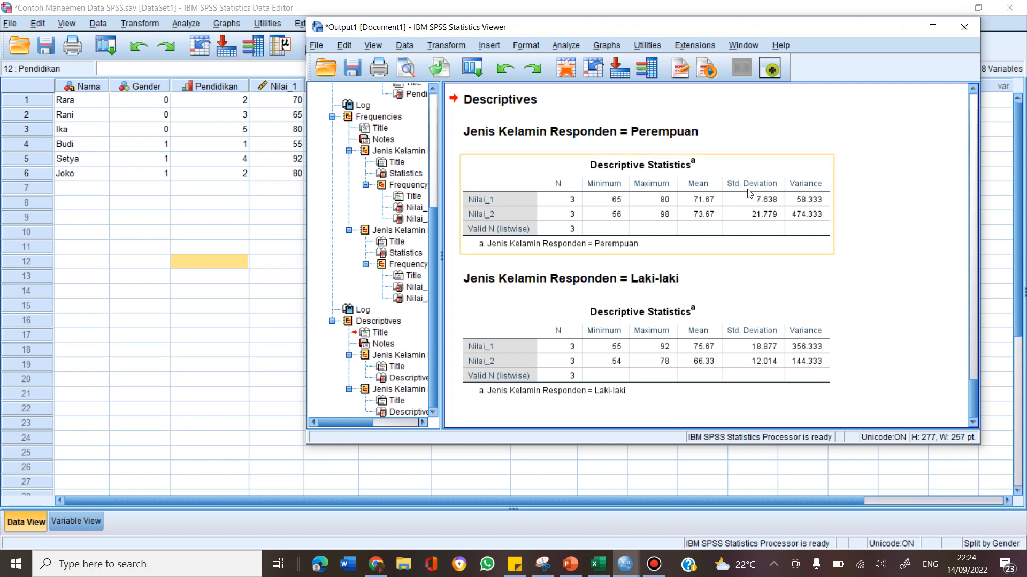
pyautogui.scroll(2, 752, 194)
pyautogui.scroll(-2, 752, 193)
pyautogui.moveTo(543, 29)
pyautogui.mouseDown()
pyautogui.moveTo(574, 51)
pyautogui.moveTo(597, 148)
pyautogui.moveTo(550, 108)
pyautogui.moveTo(548, 38)
pyautogui.mouseUp()
pyautogui.click(531, 138)
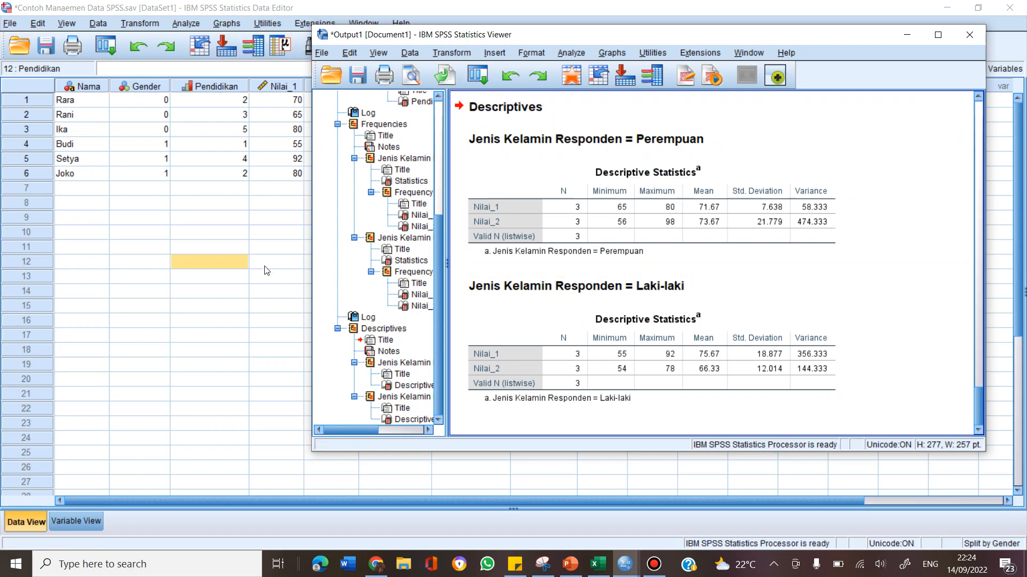
pyautogui.click(273, 296)
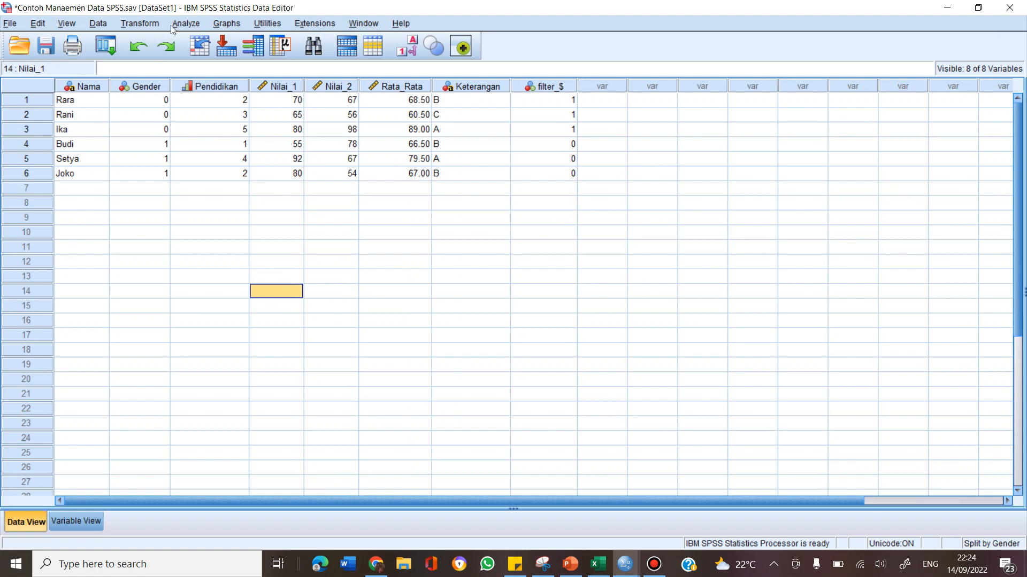
# Step: Review the Options of the Descriptives analysis for Nilai_1 and Nilai_2, keeping the selected statistics
pyautogui.click(141, 27)
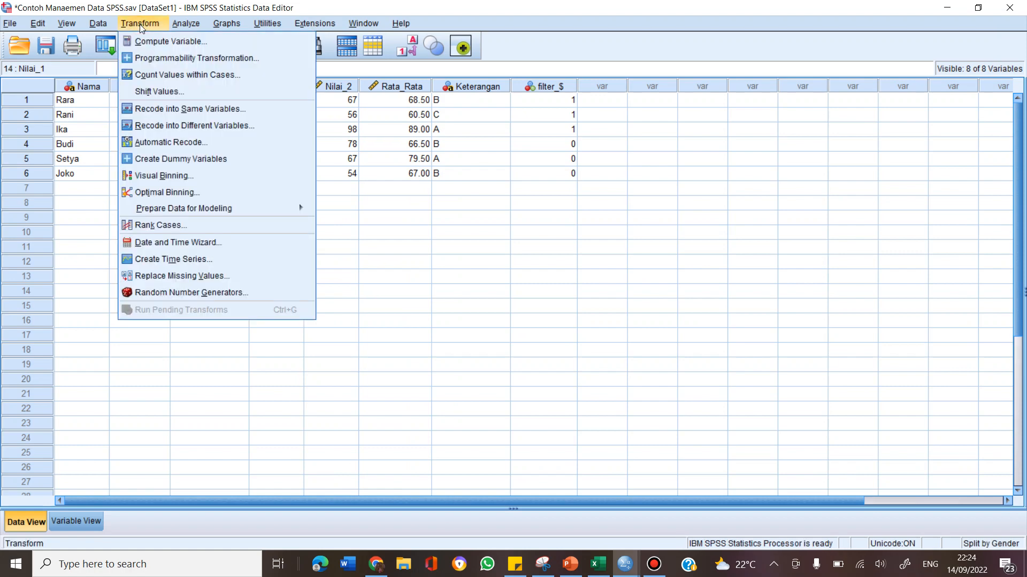
pyautogui.click(184, 24)
pyautogui.click(212, 57)
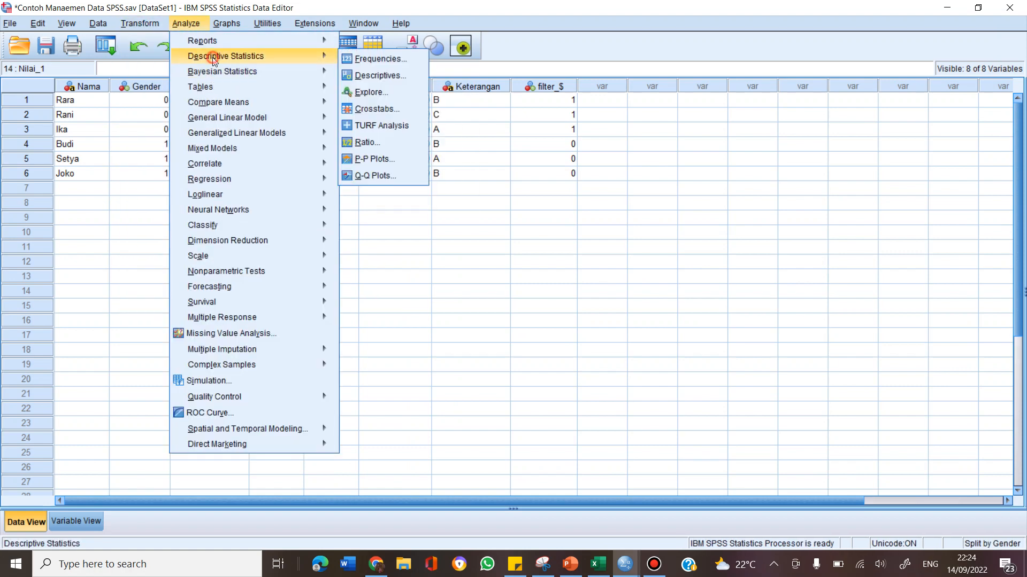
pyautogui.click(377, 76)
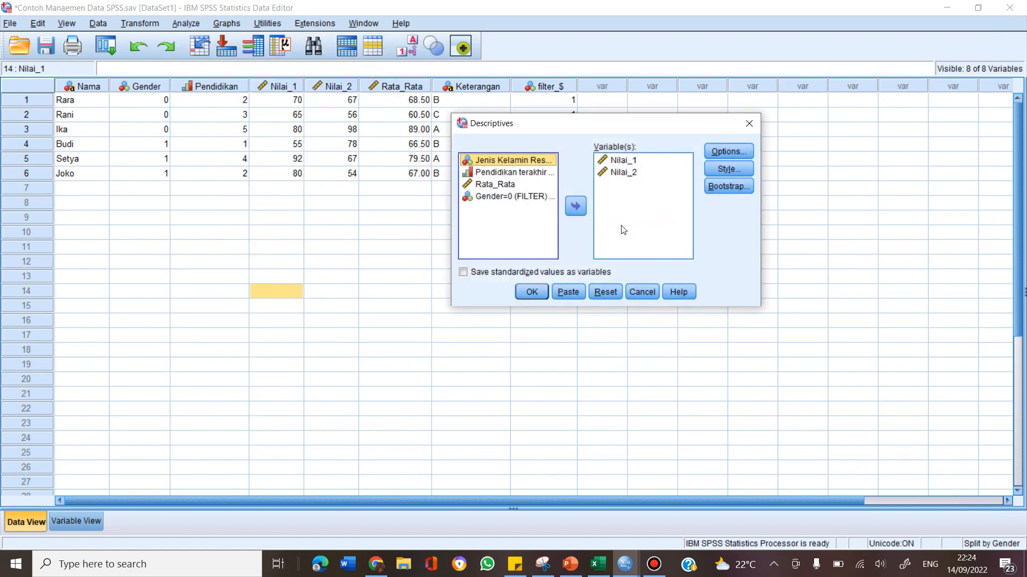
pyautogui.click(736, 152)
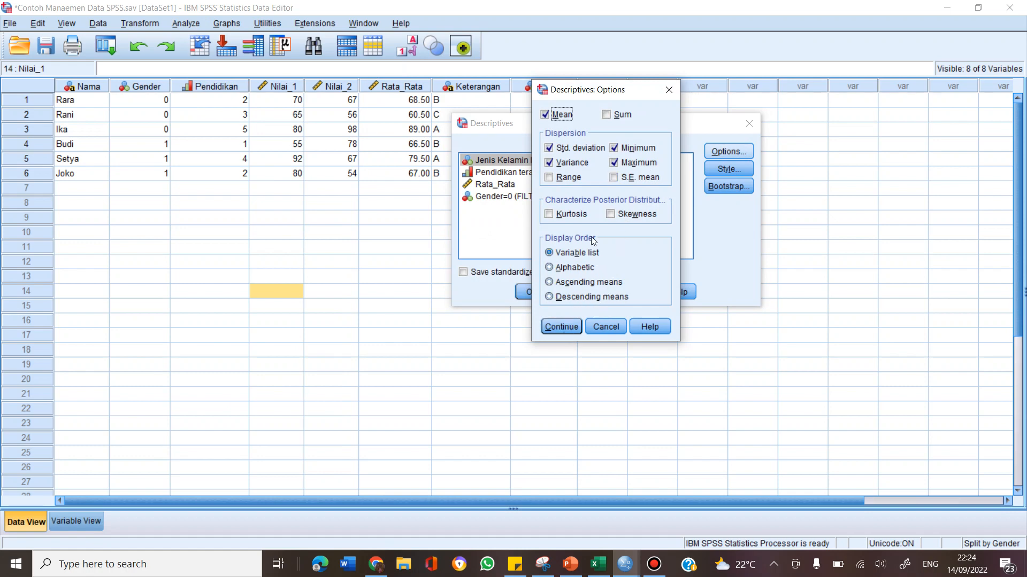
pyautogui.click(562, 327)
# Step: Look at the Style and Bootstrap settings of the Descriptives analysis, then cancel the analysis without running it
pyautogui.click(714, 169)
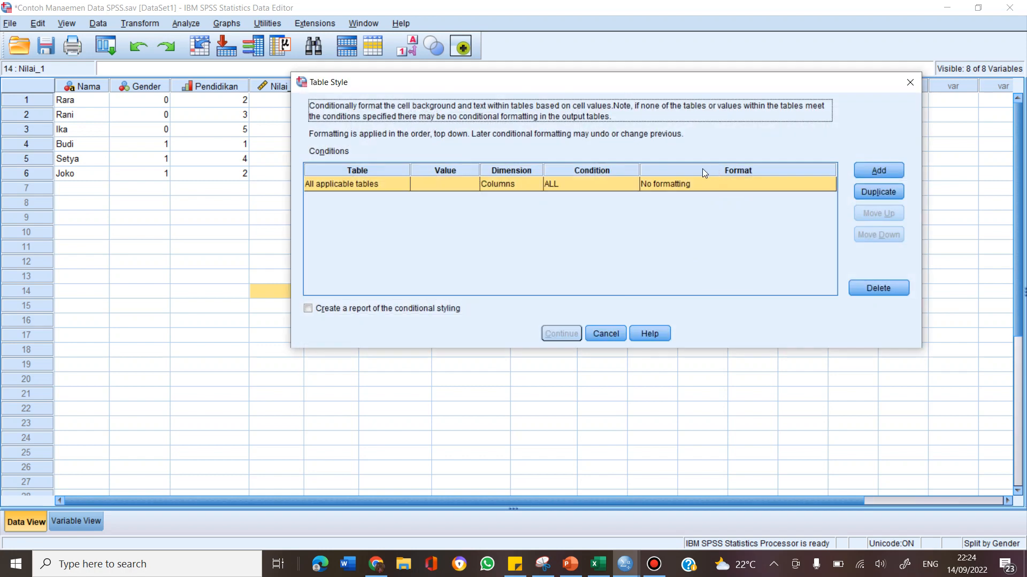
pyautogui.click(911, 90)
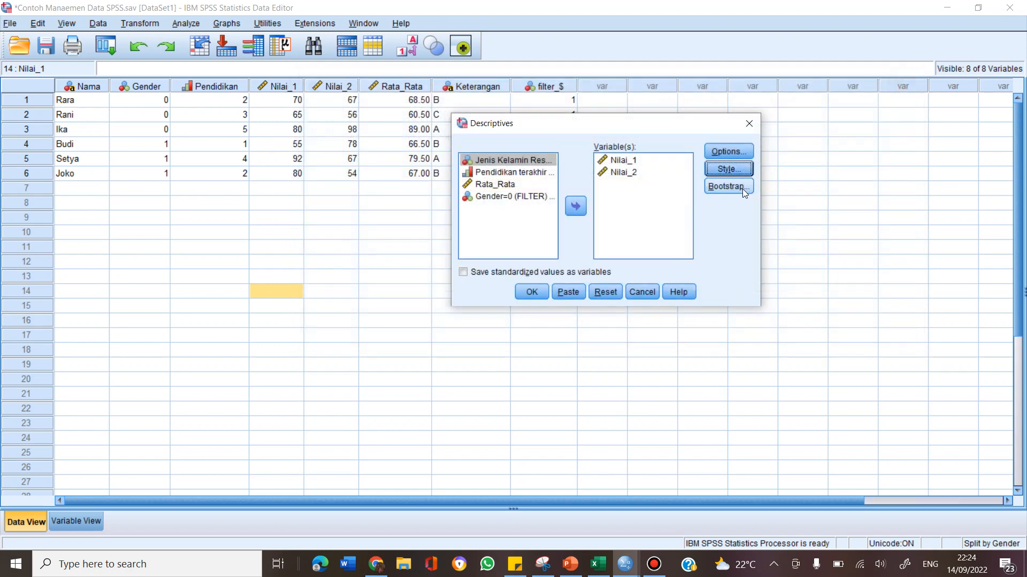
pyautogui.click(742, 188)
pyautogui.click(738, 46)
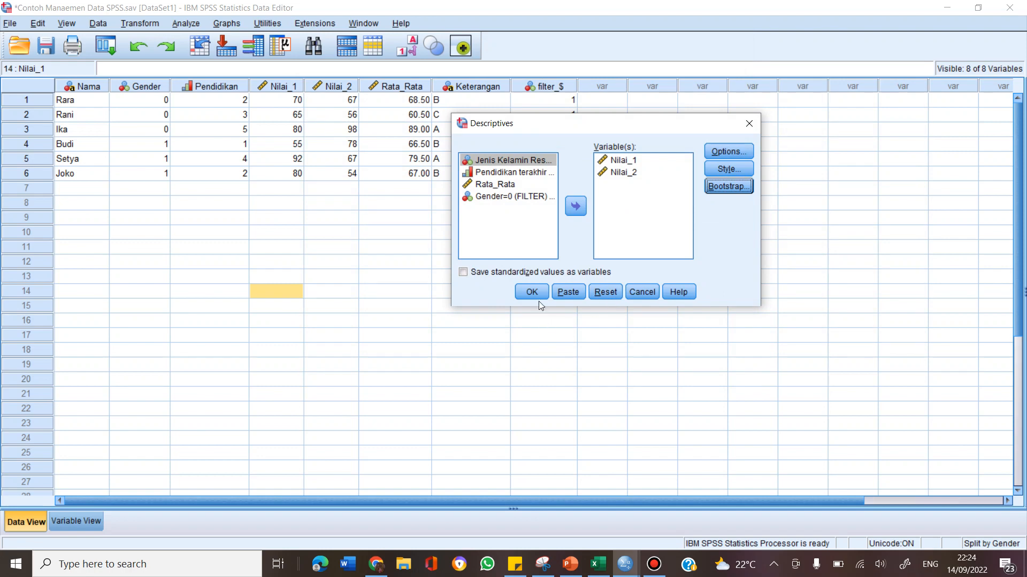
pyautogui.click(524, 197)
pyautogui.moveTo(569, 131); pyautogui.dragTo(620, 209)
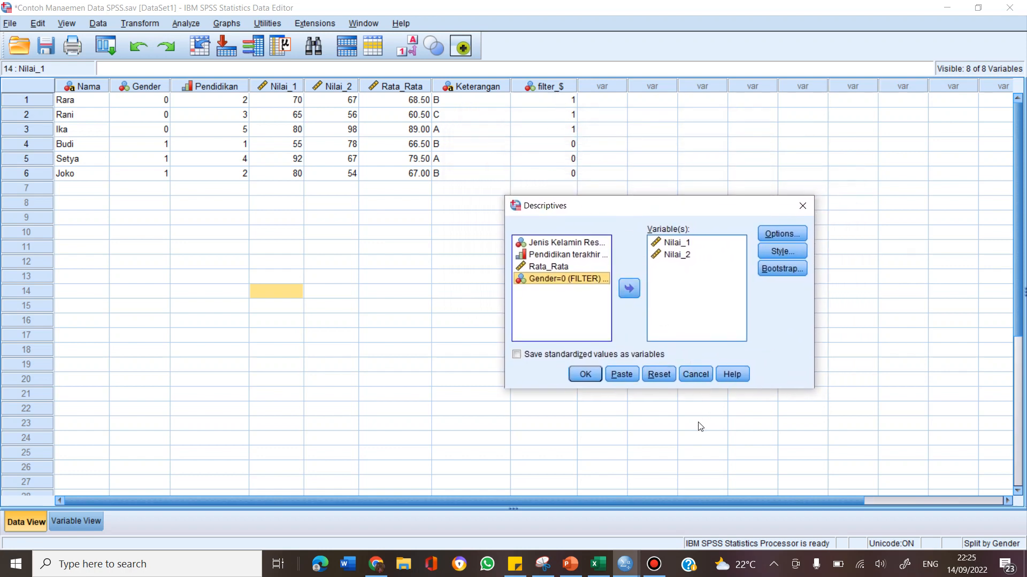
pyautogui.click(694, 375)
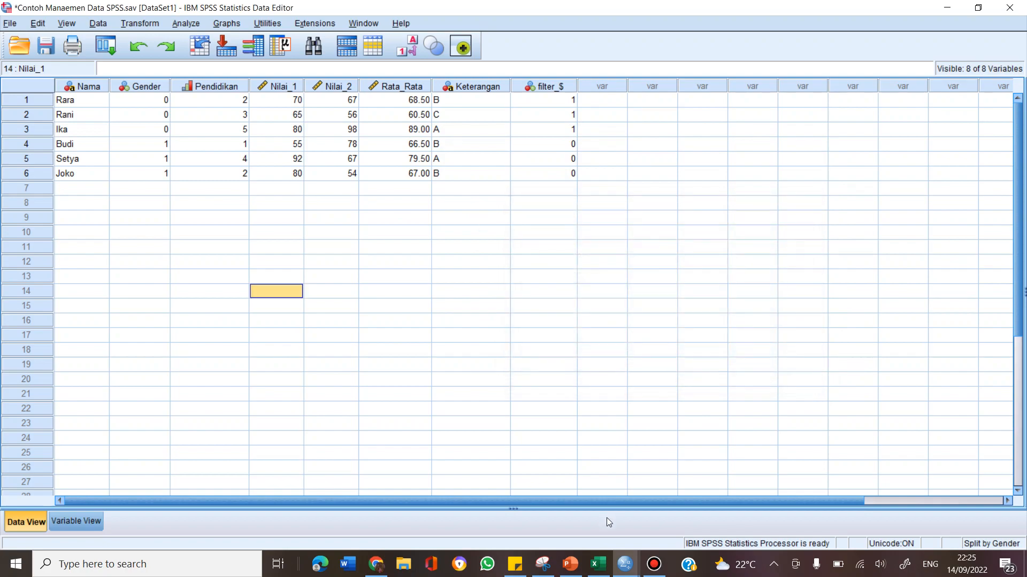
# Step: Review the Descriptive Statistics tables of the Perempuan and Laki-laki groups in the output
pyautogui.moveTo(623, 572)
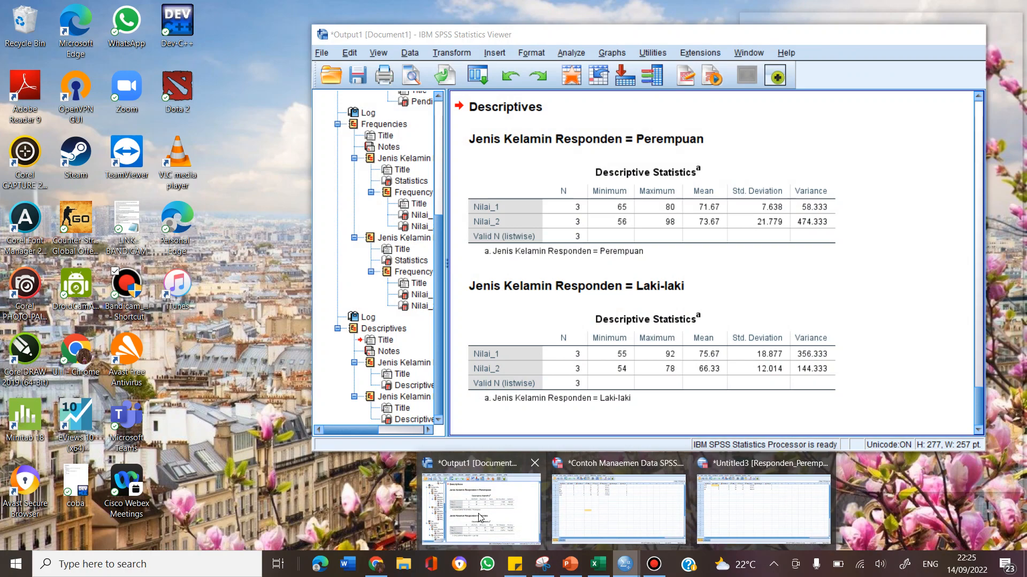
pyautogui.click(480, 517)
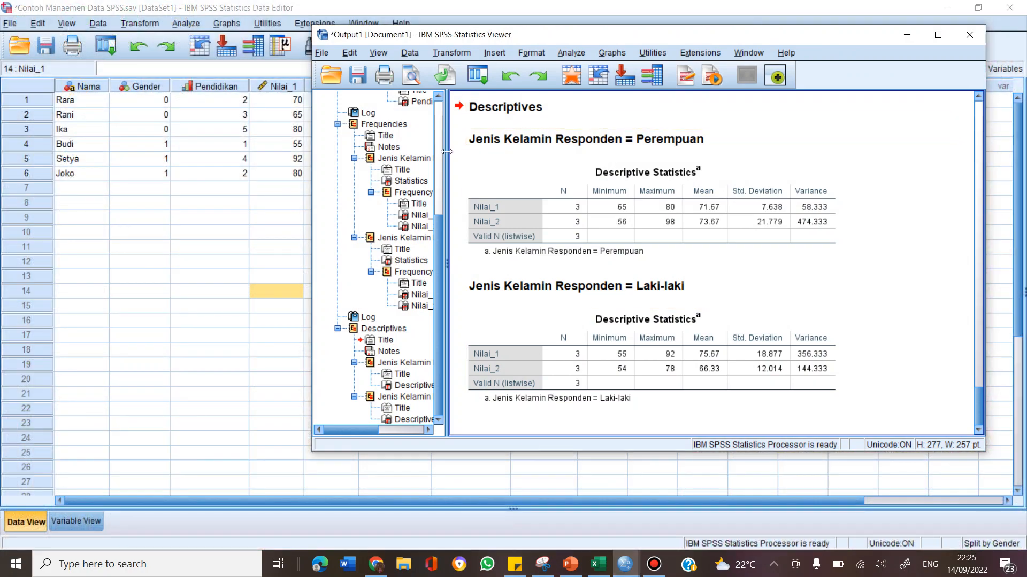
pyautogui.moveTo(570, 35); pyautogui.dragTo(598, 46)
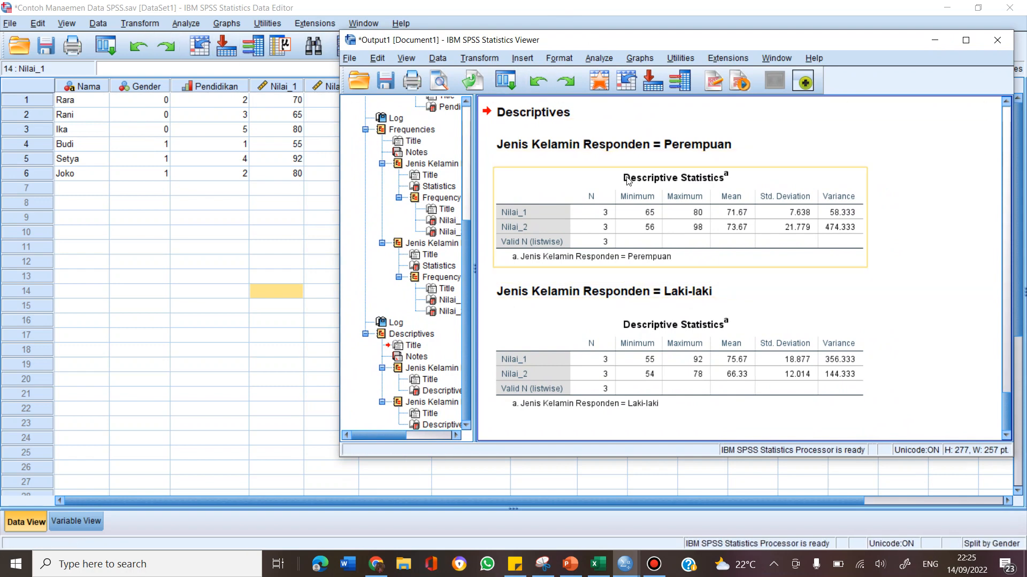
pyautogui.scroll(3, 746, 292)
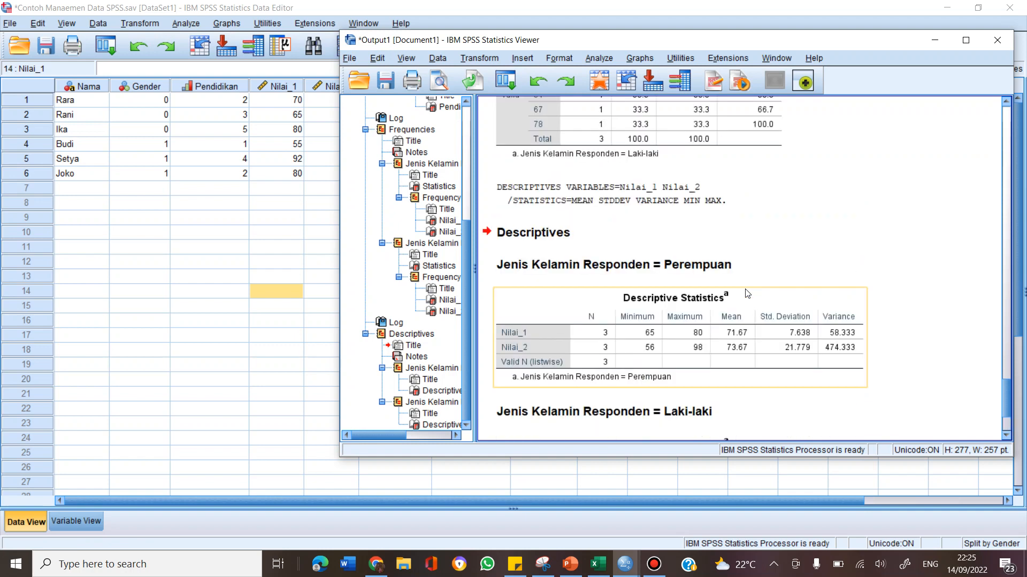
pyautogui.scroll(-3, 741, 270)
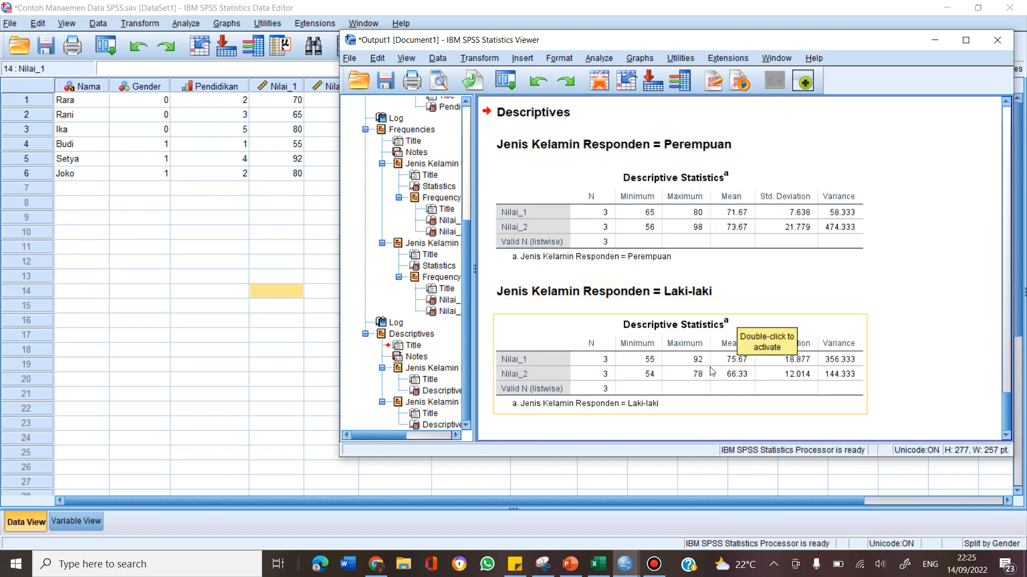
pyautogui.click(98, 23)
pyautogui.click(143, 427)
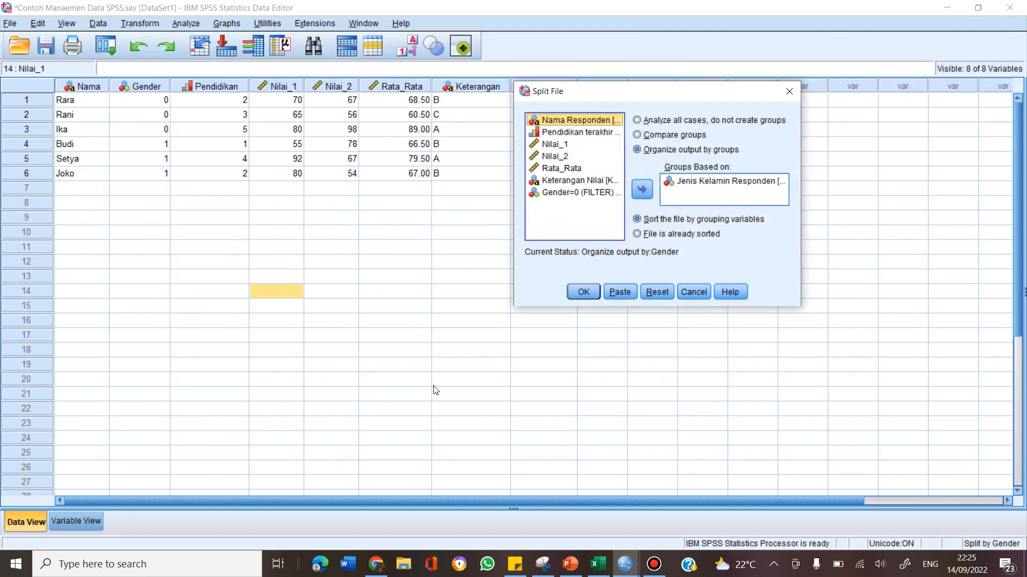
pyautogui.click(701, 122)
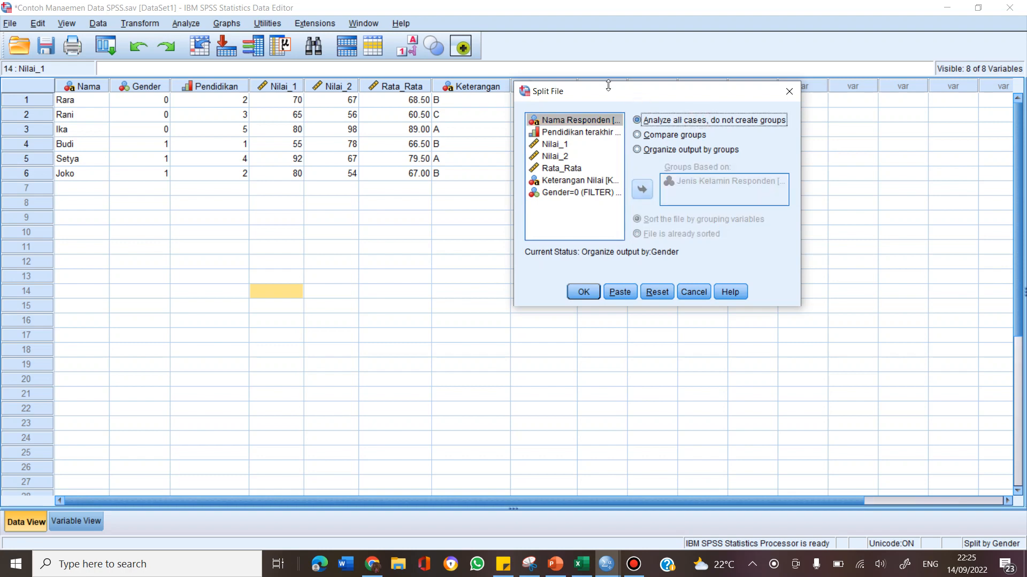
pyautogui.click(694, 292)
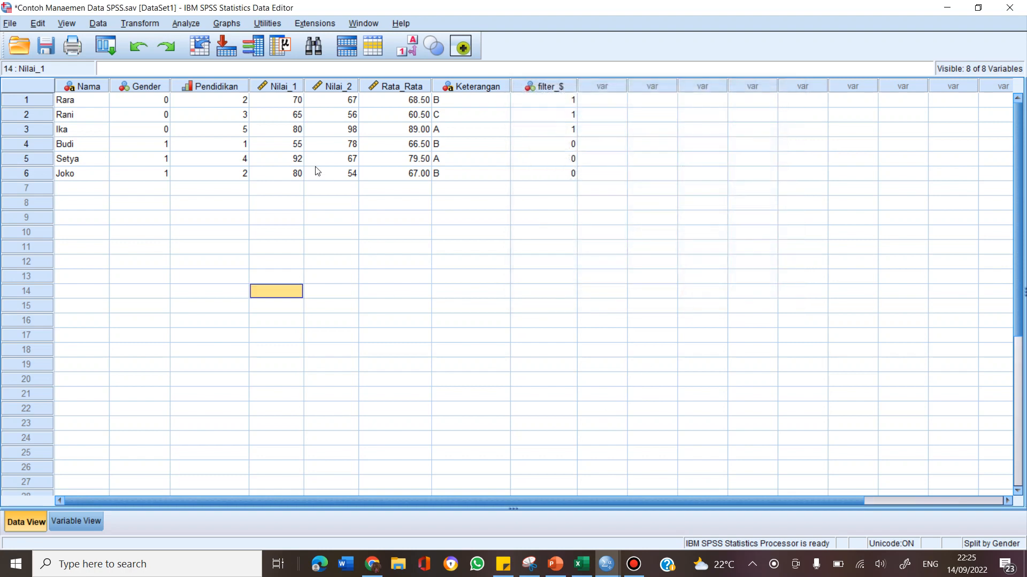
pyautogui.click(139, 23)
pyautogui.moveTo(185, 23)
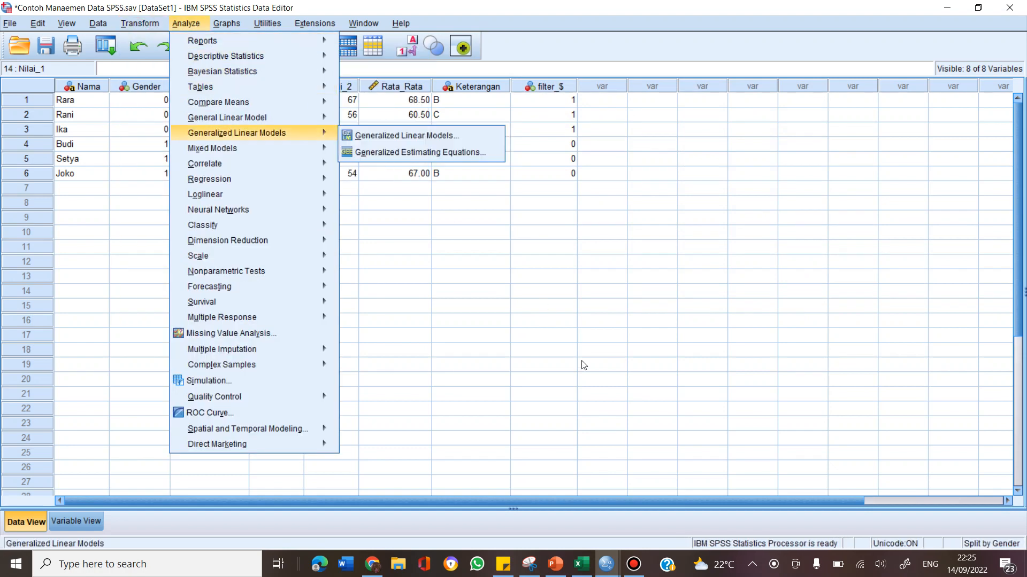
pyautogui.click(606, 564)
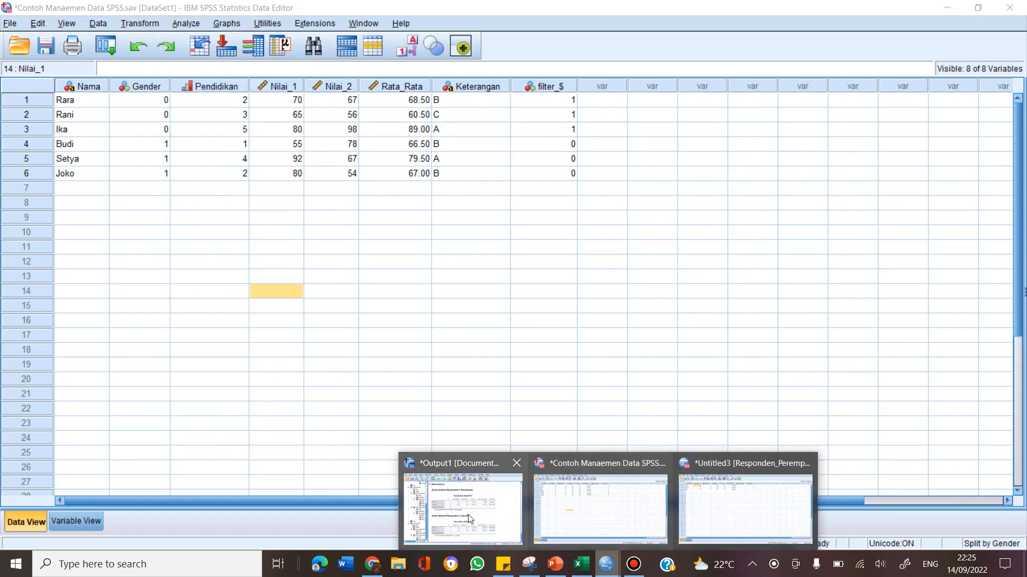
pyautogui.click(499, 473)
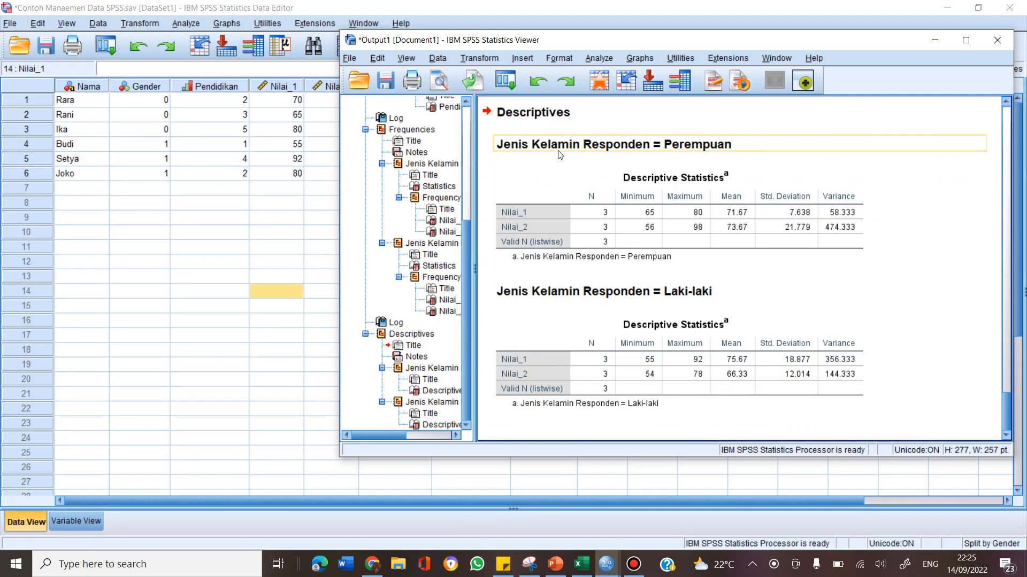
pyautogui.click(140, 203)
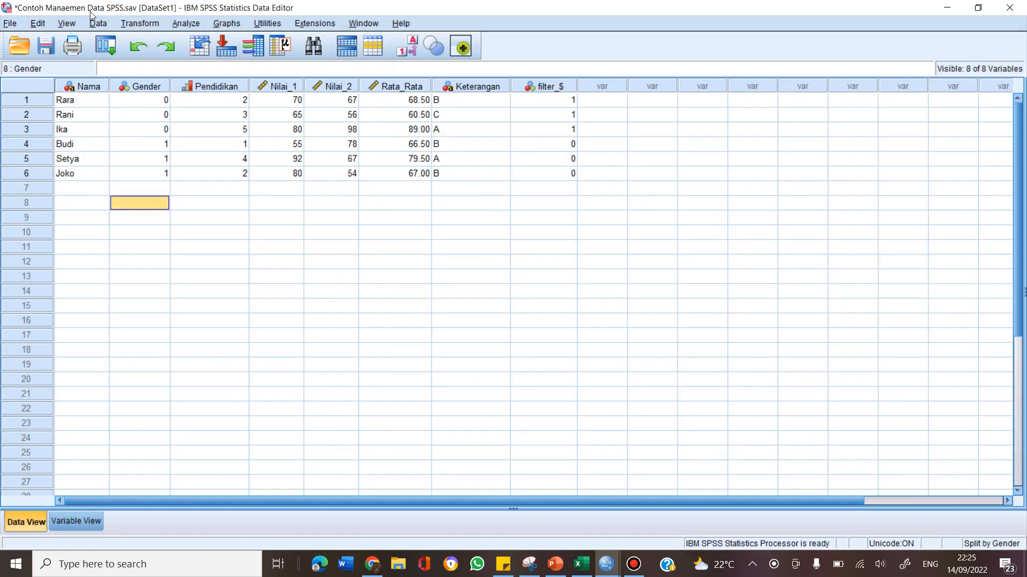
# Step: Turn off the Gender split by setting Split File to analyze all cases without creating groups
pyautogui.click(97, 23)
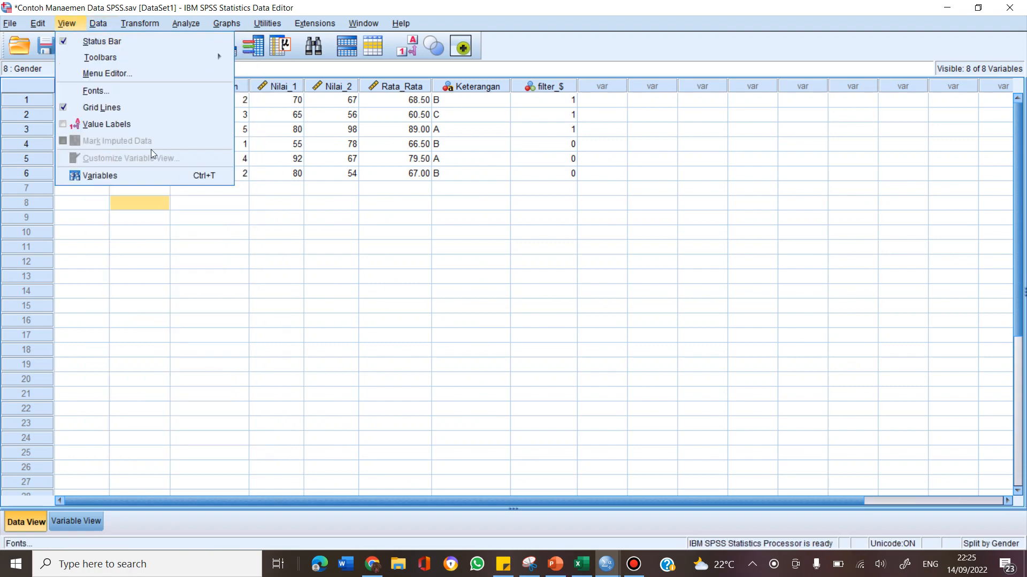
pyautogui.click(165, 426)
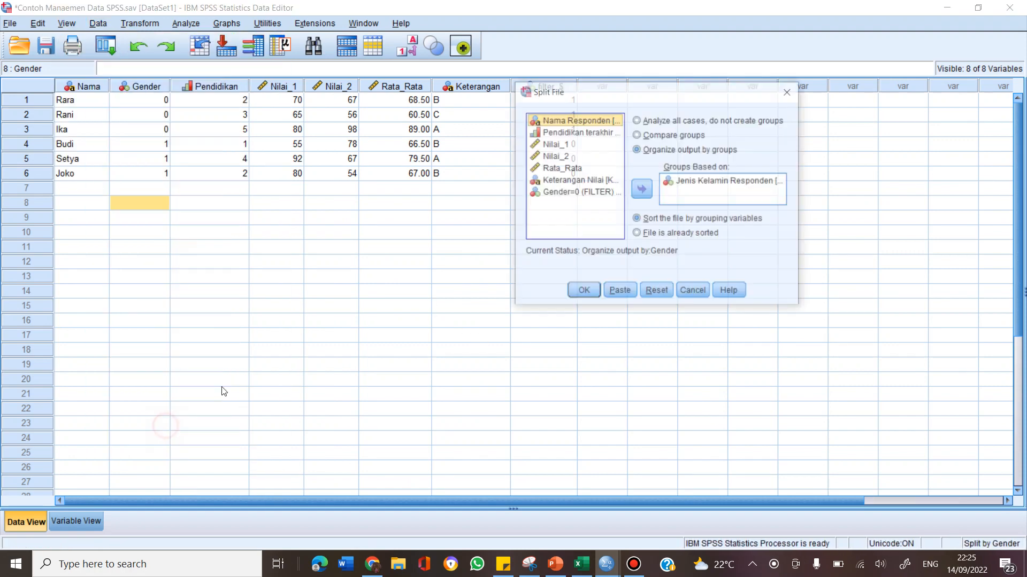
pyautogui.click(691, 121)
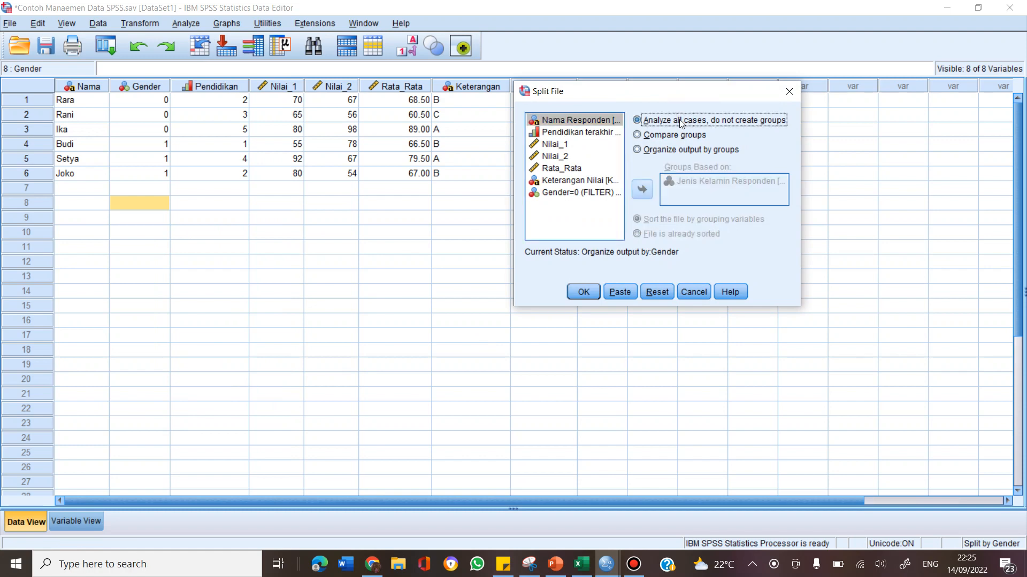
pyautogui.click(584, 292)
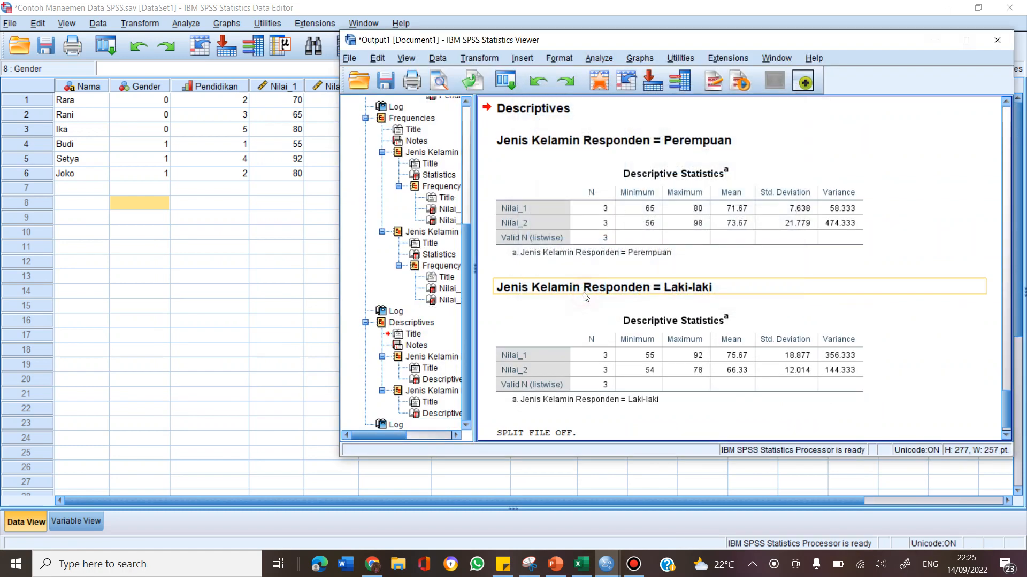
pyautogui.click(511, 413)
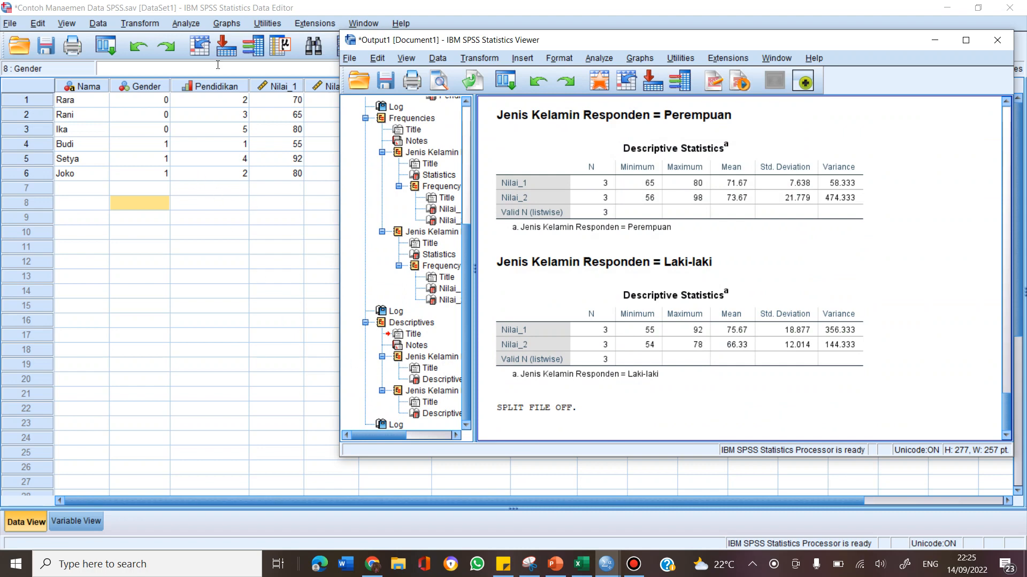
# Step: Run Descriptives again for Nilai_1 and Nilai_2 on the unsplit data, using the existing statistics options
pyautogui.click(105, 46)
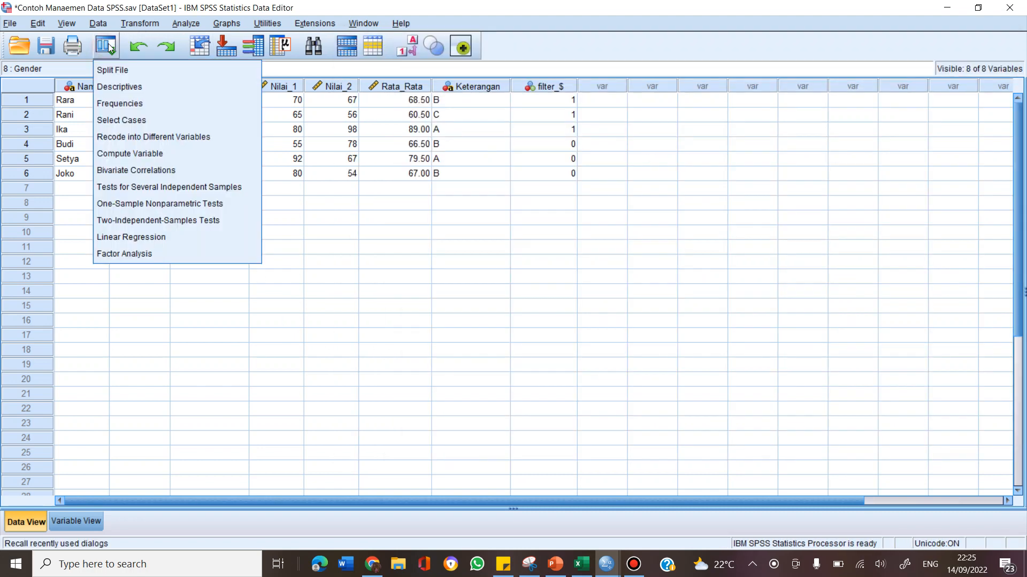
pyautogui.click(123, 87)
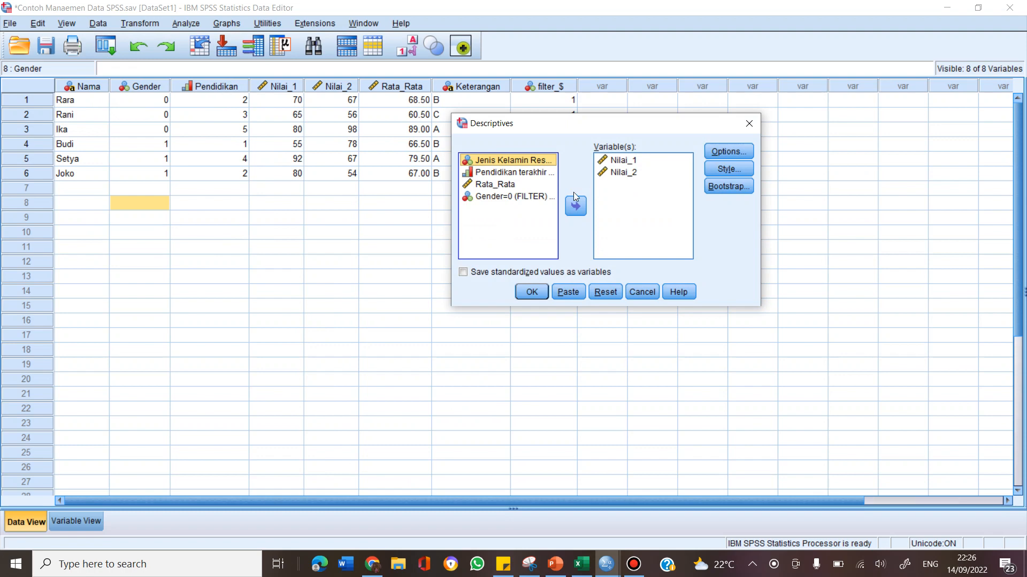
pyautogui.click(532, 292)
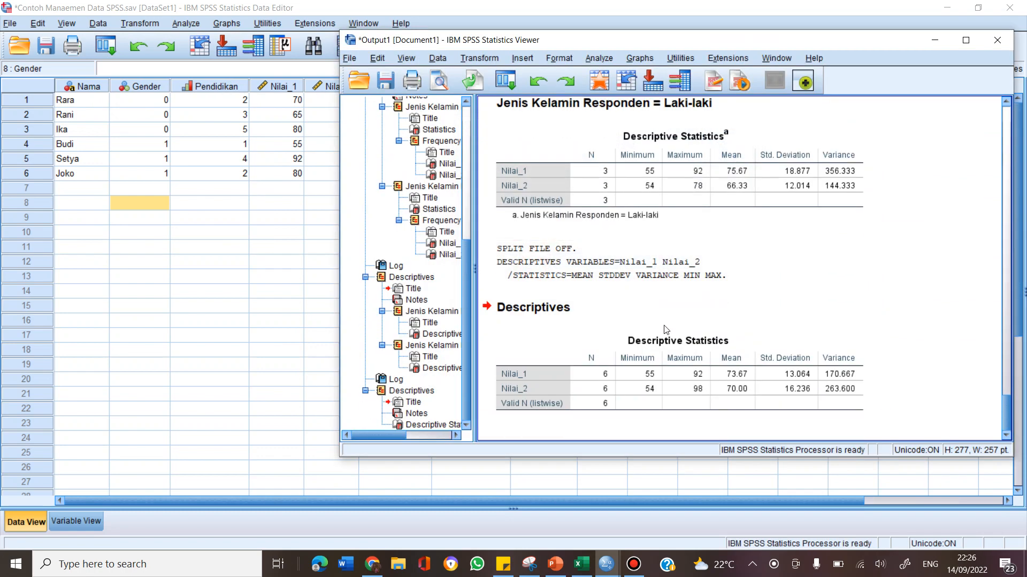
# Step: Examine the ungrouped Descriptive Statistics table beside the data and compare it with the tables split by Gender
pyautogui.click(666, 358)
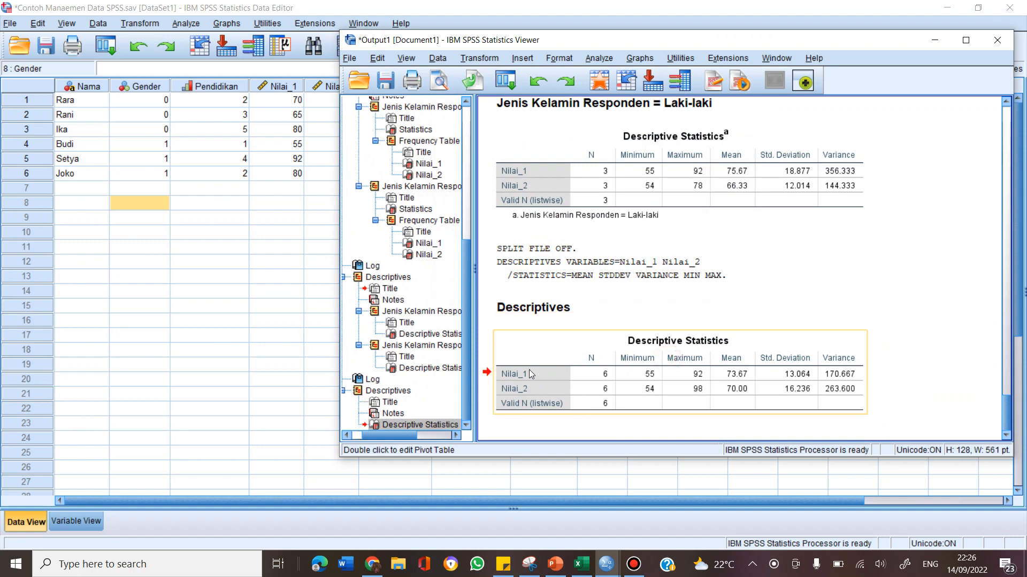
pyautogui.moveTo(527, 39); pyautogui.dragTo(565, 24)
pyautogui.click(618, 392)
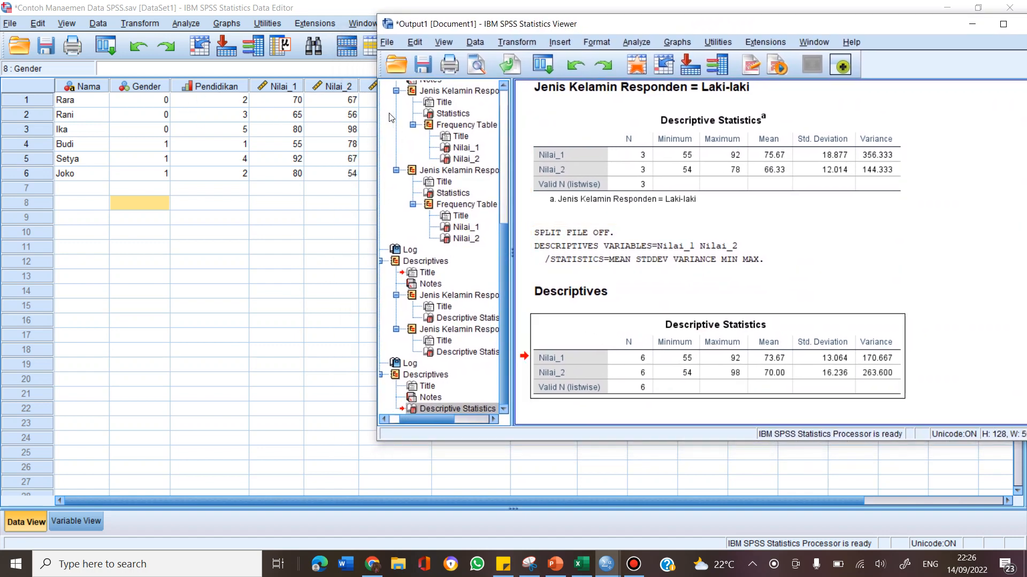
pyautogui.click(753, 343)
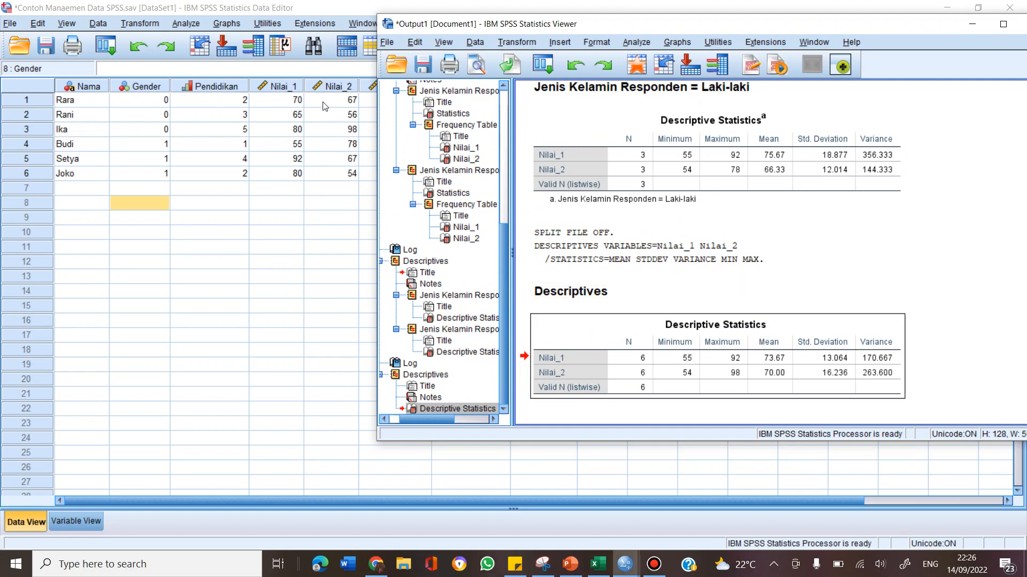
pyautogui.click(731, 355)
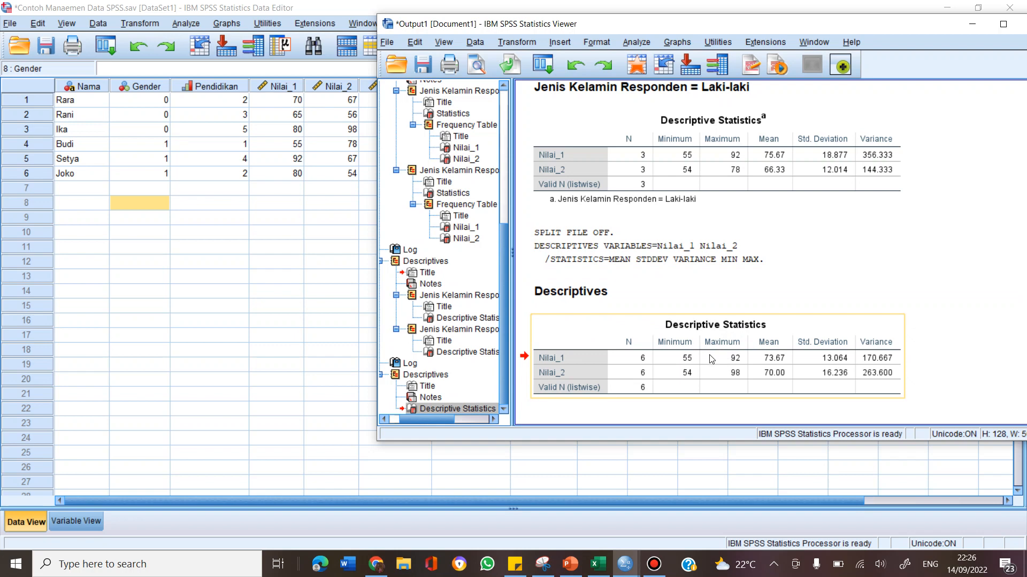
pyautogui.scroll(3, 642, 240)
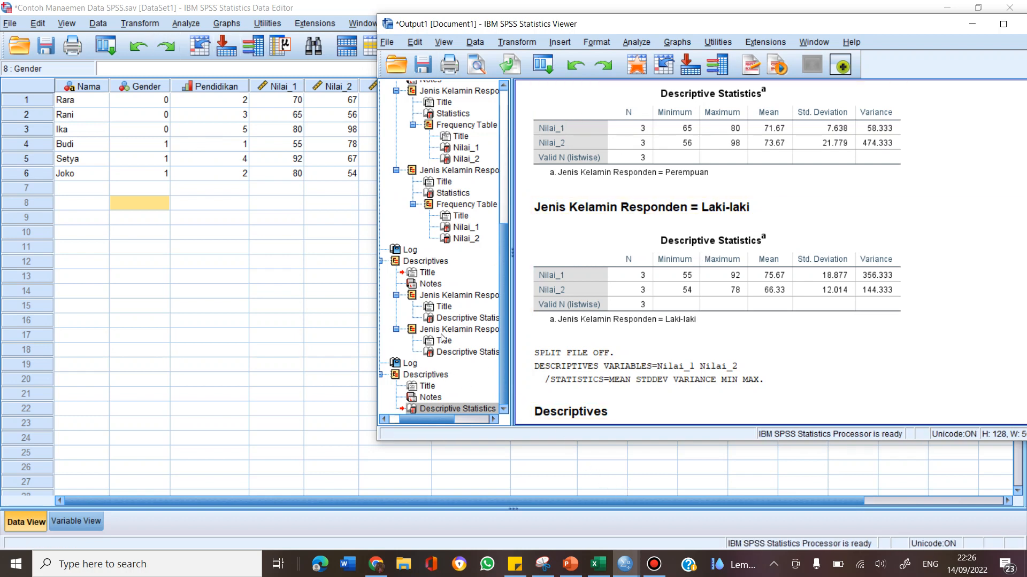
# Step: Return to the Data Editor, then switch to the Materi 4 PowerPoint presentation and show its title slide
pyautogui.click(361, 281)
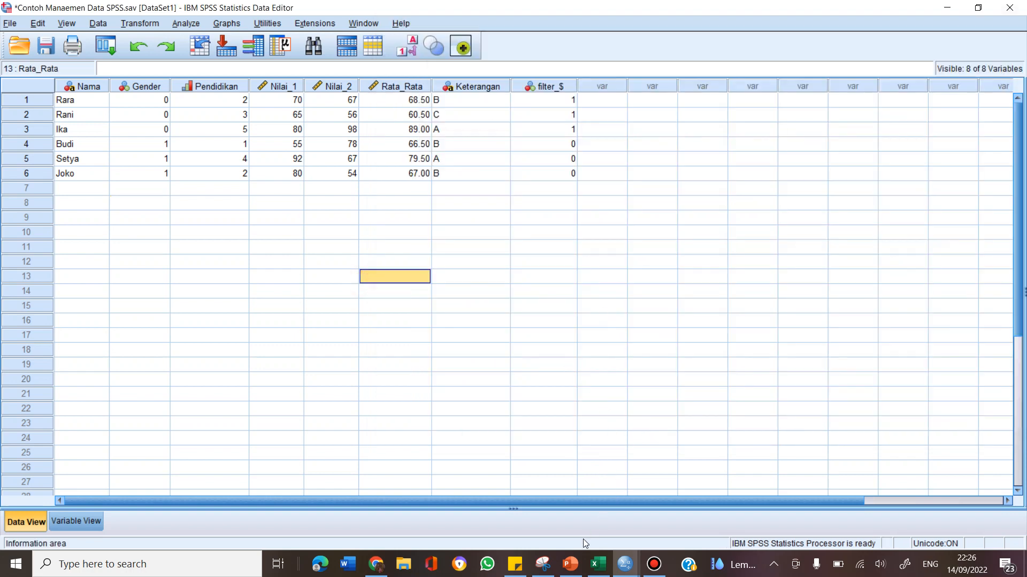
pyautogui.click(572, 568)
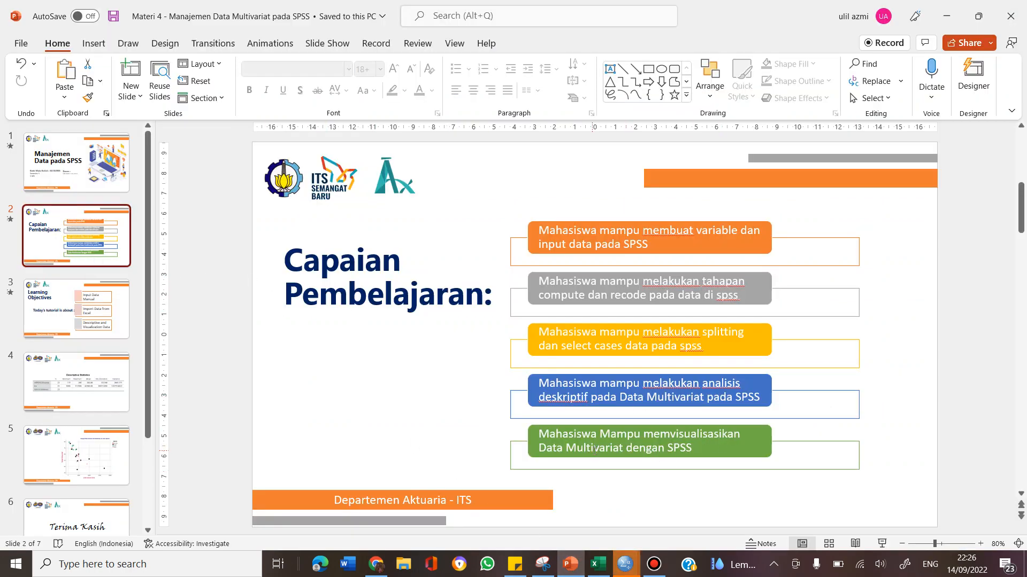
pyautogui.click(91, 172)
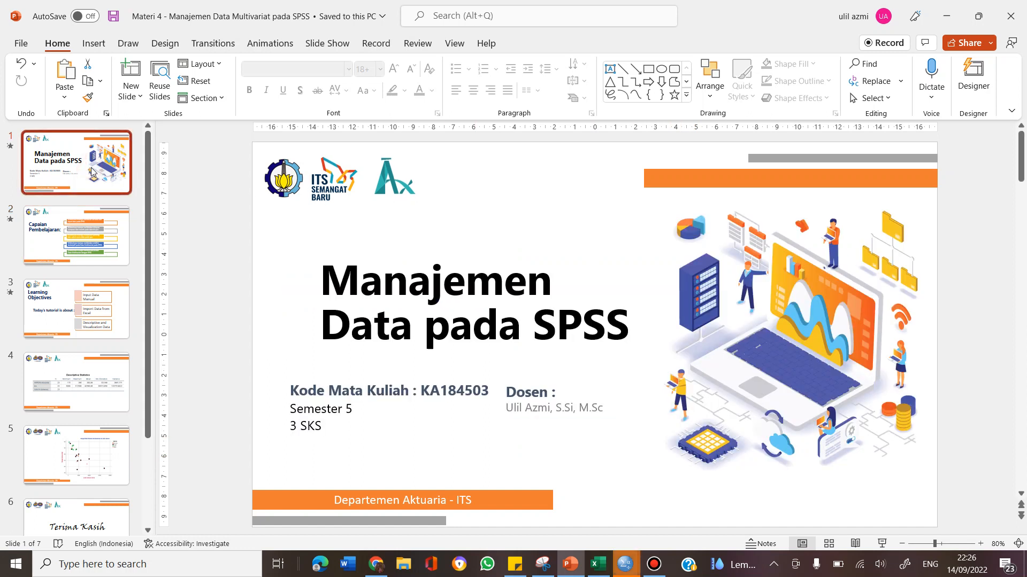